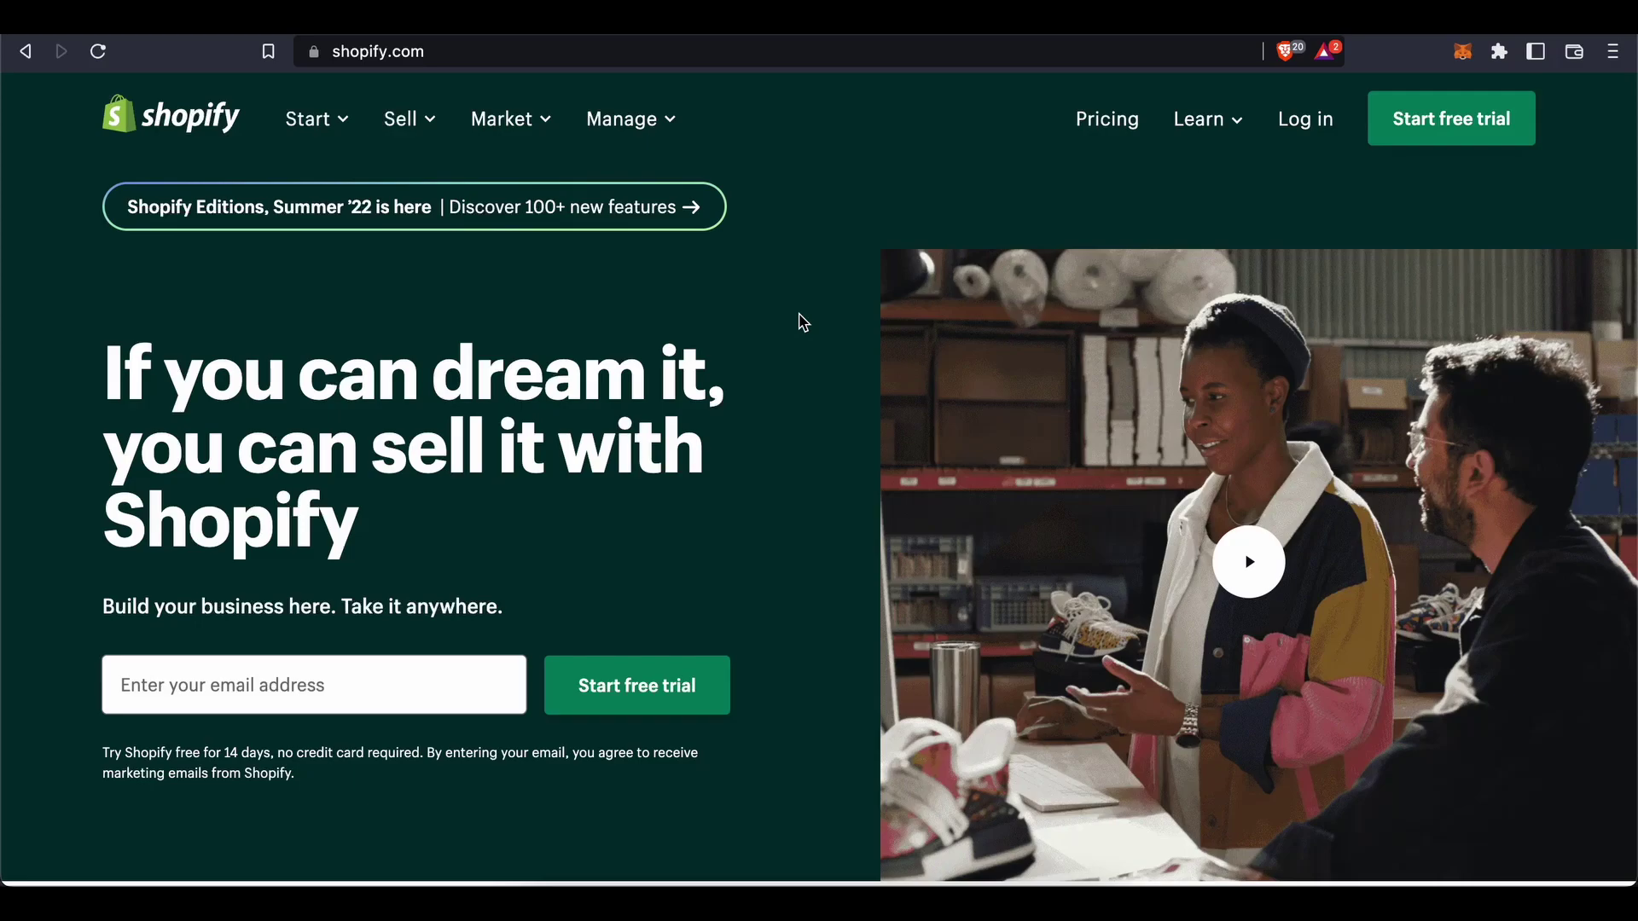
pyautogui.scroll(-7, 802, 321)
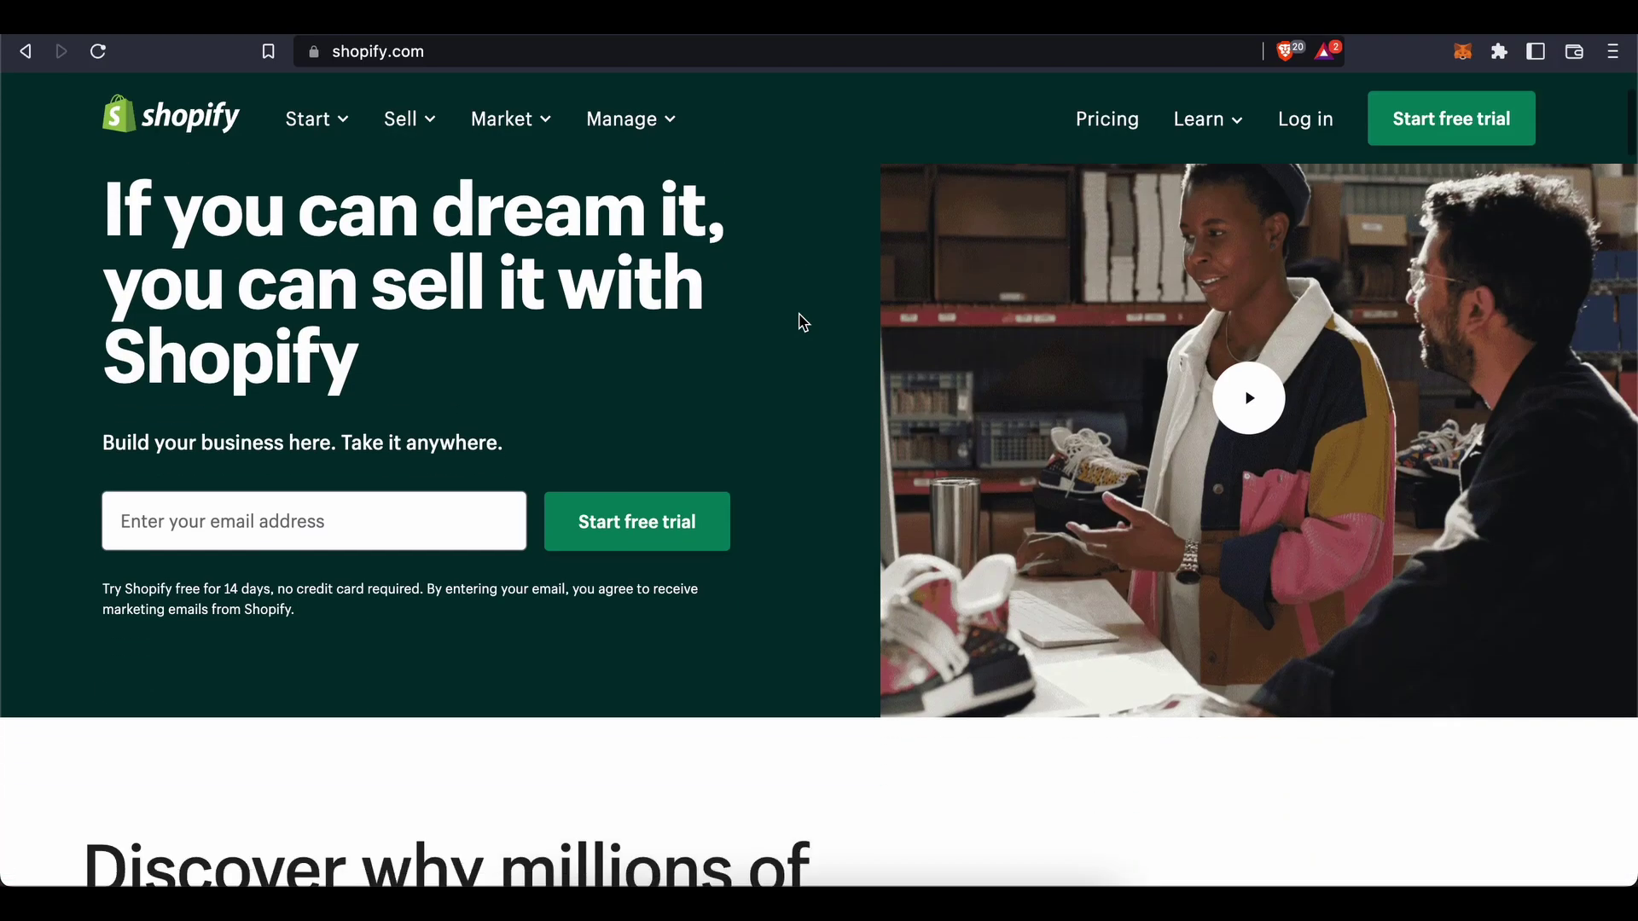
pyautogui.scroll(7, 803, 322)
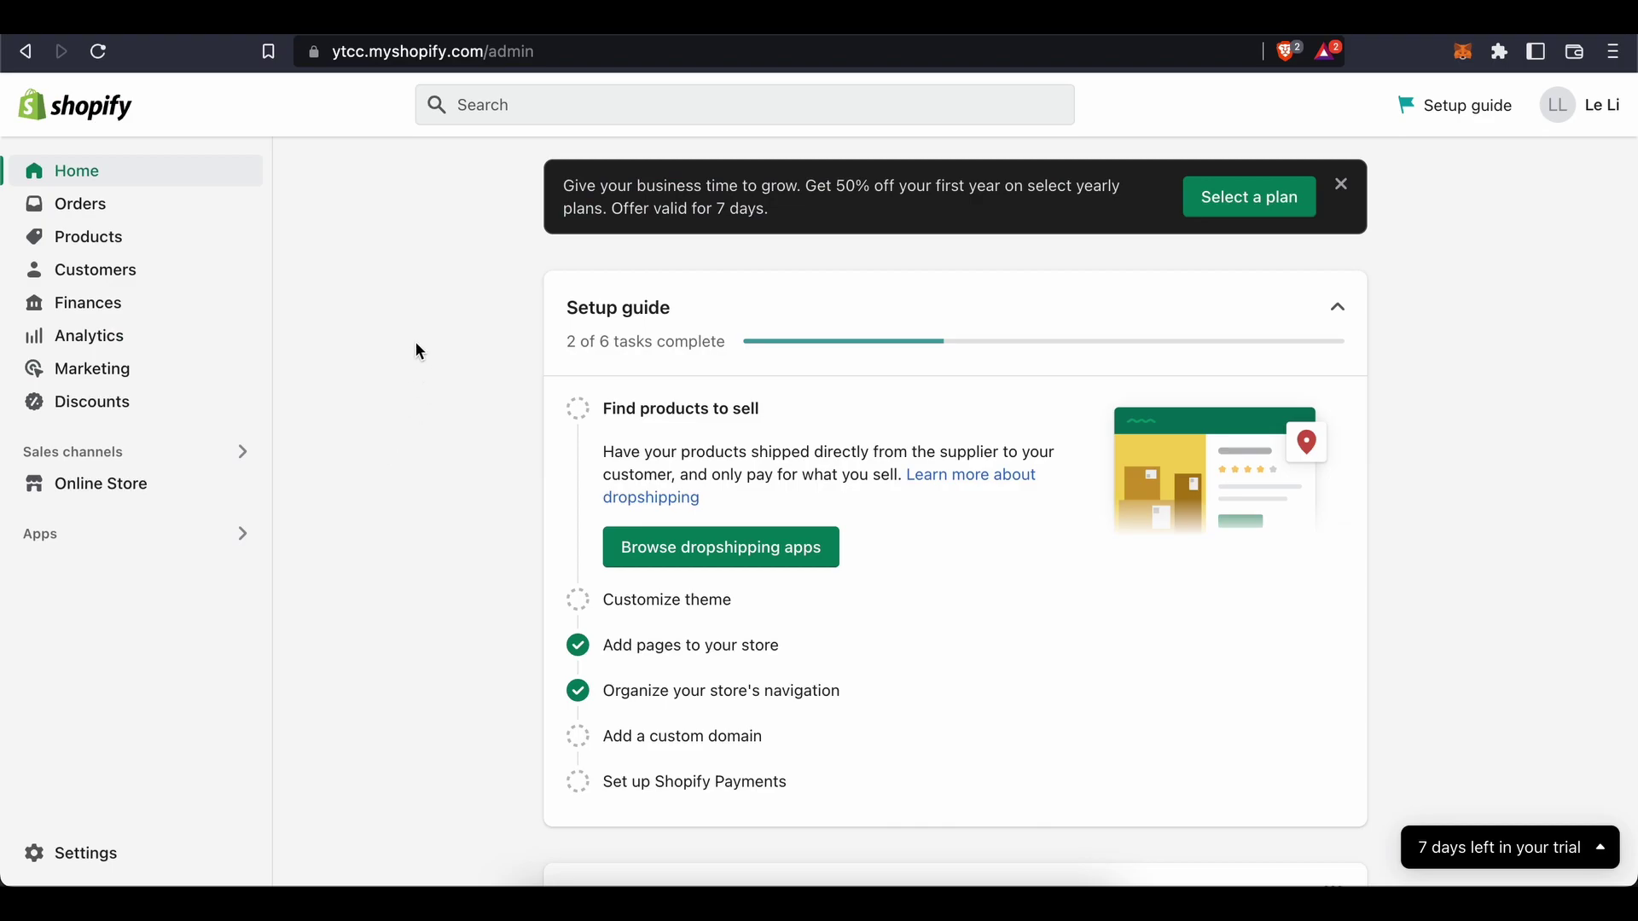
pyautogui.scroll(-3, 435, 357)
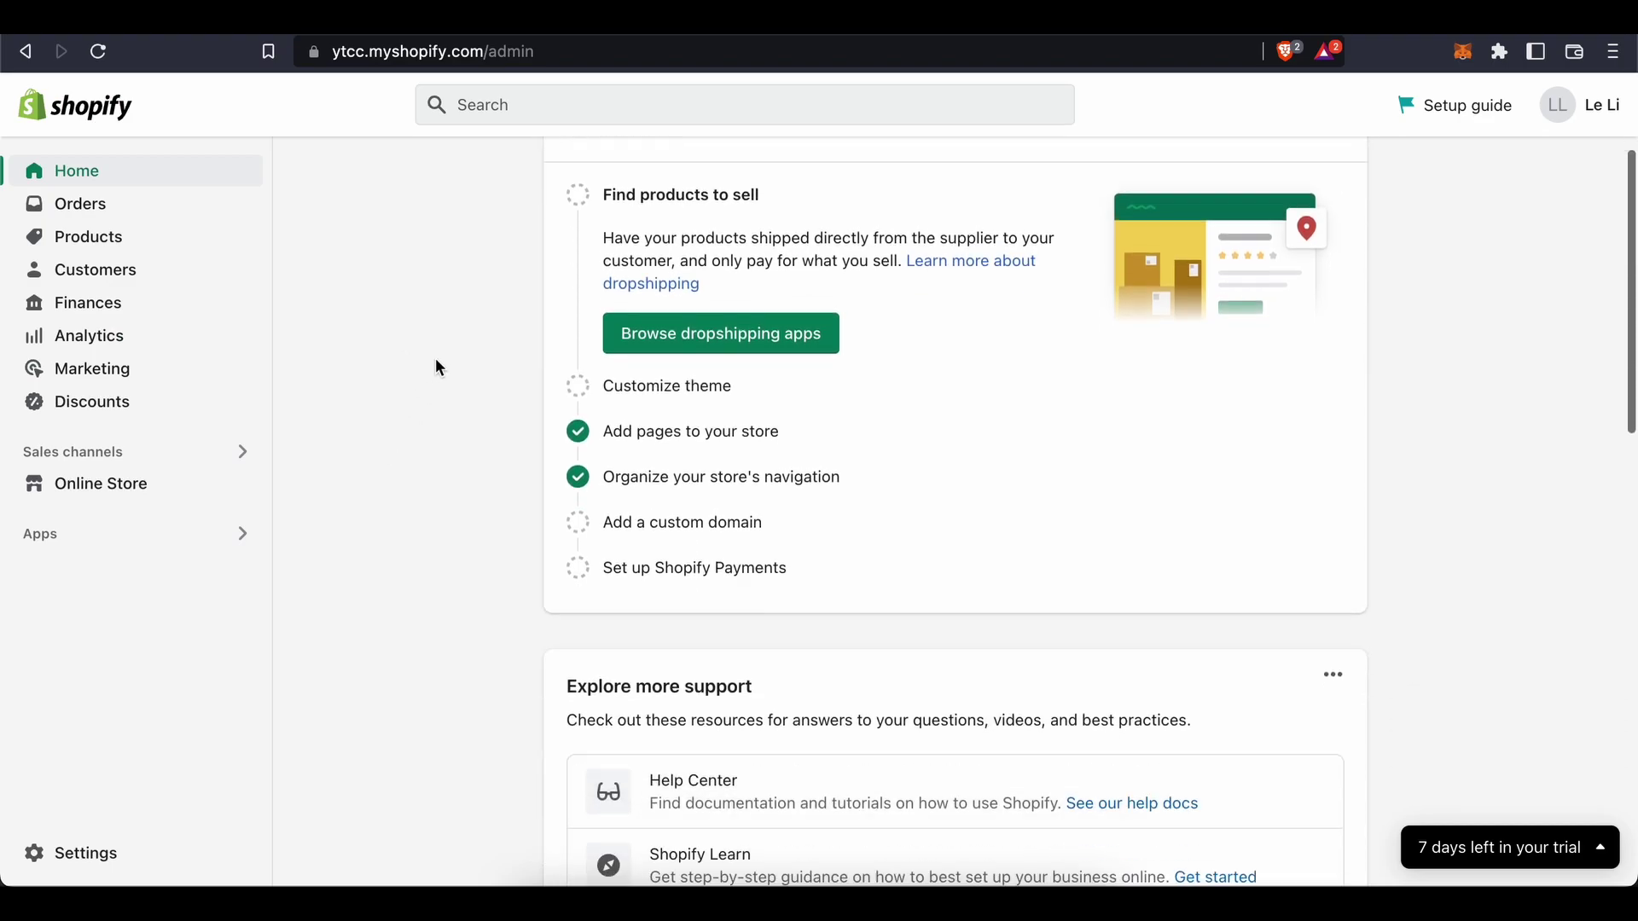
pyautogui.scroll(3, 477, 307)
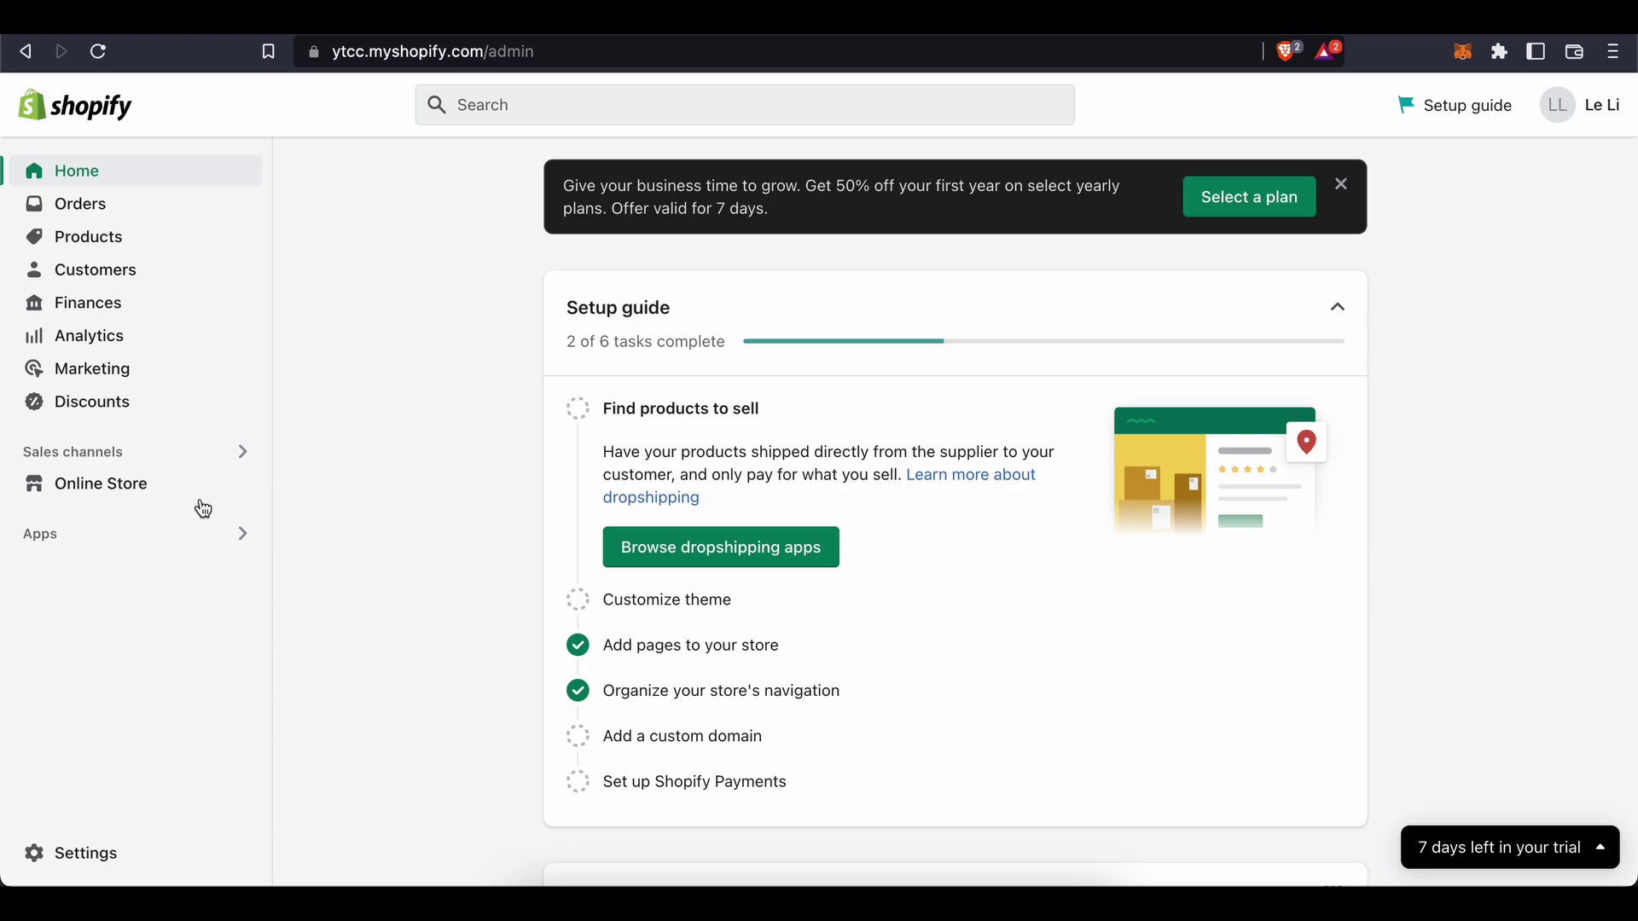
# Duplicate the current Dawn theme of the online store as a backup copy in the theme library.
pyautogui.click(158, 489)
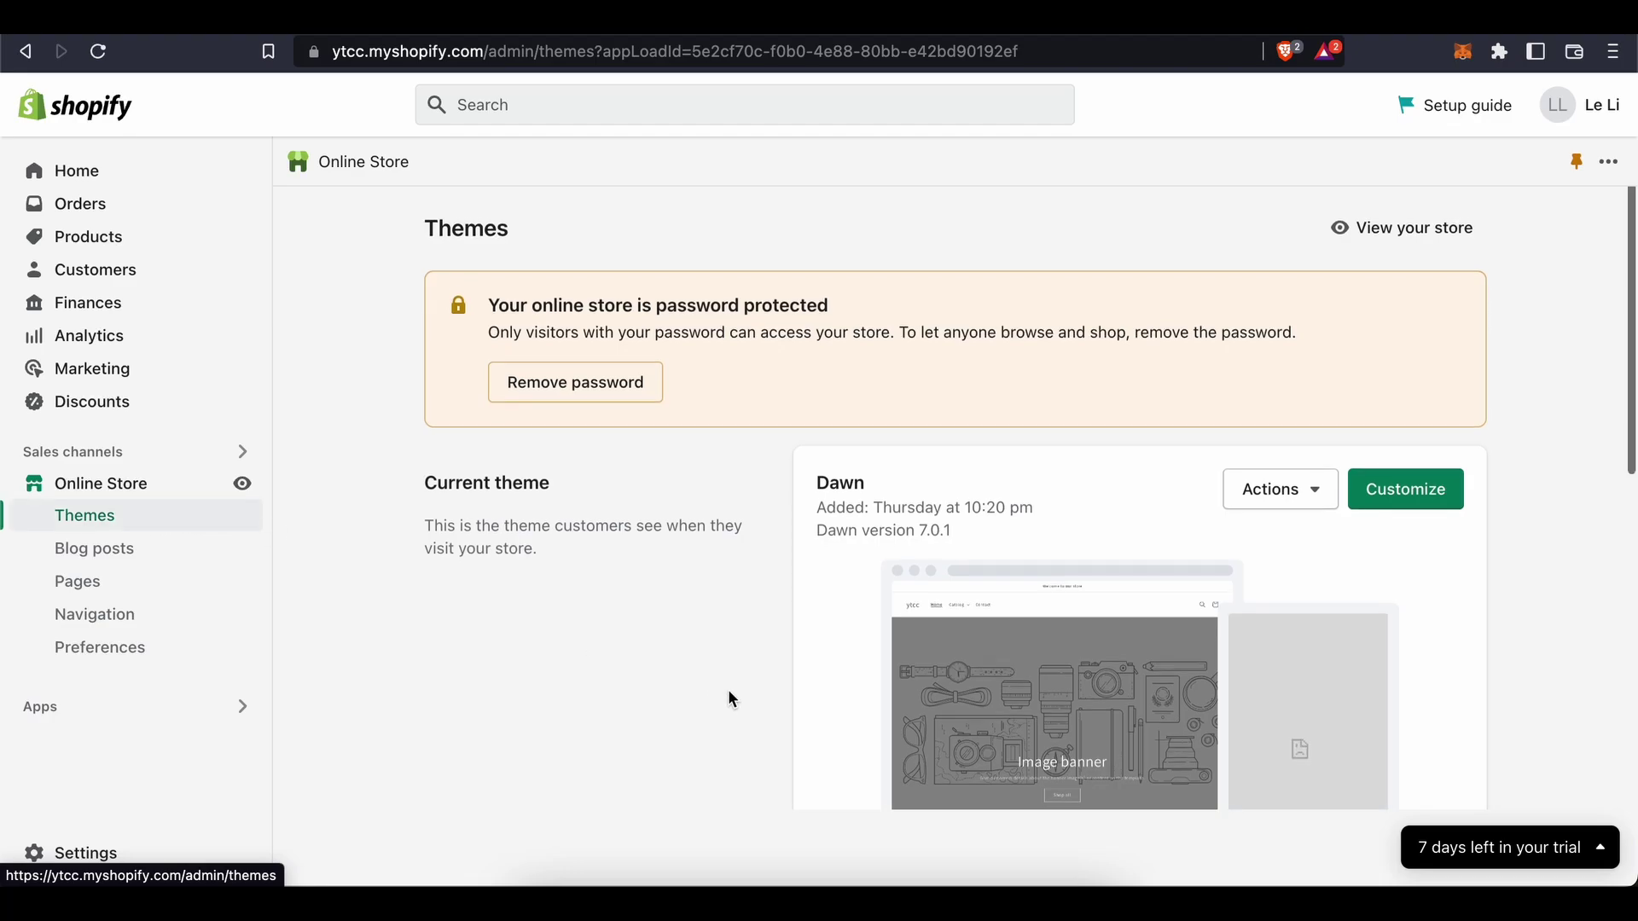
pyautogui.click(1288, 492)
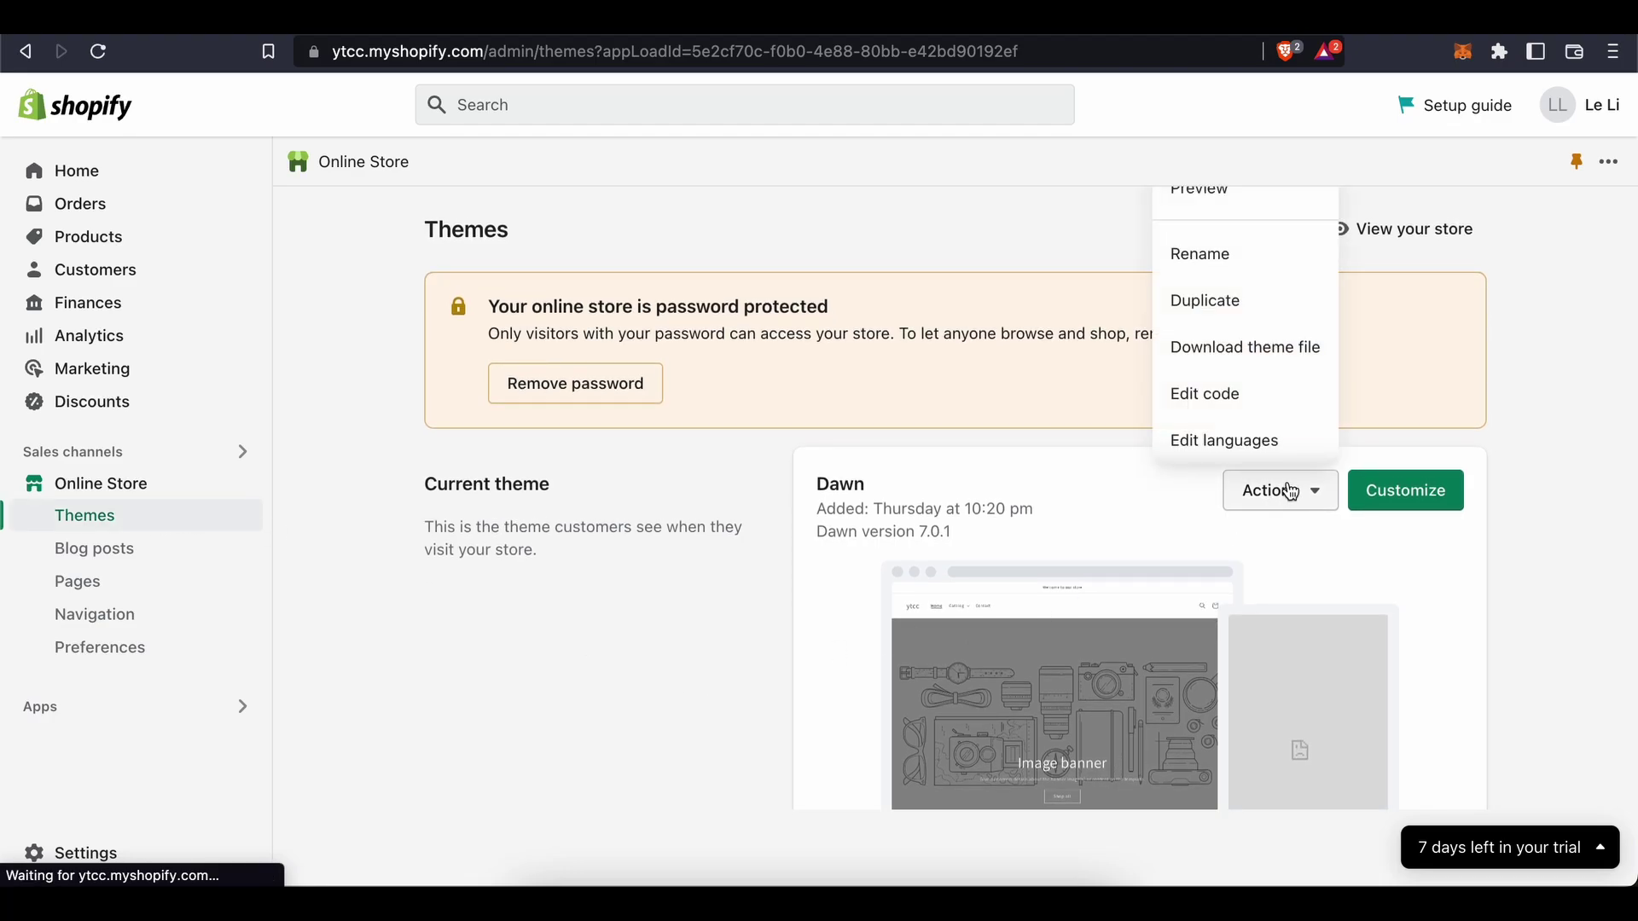
pyautogui.click(1261, 401)
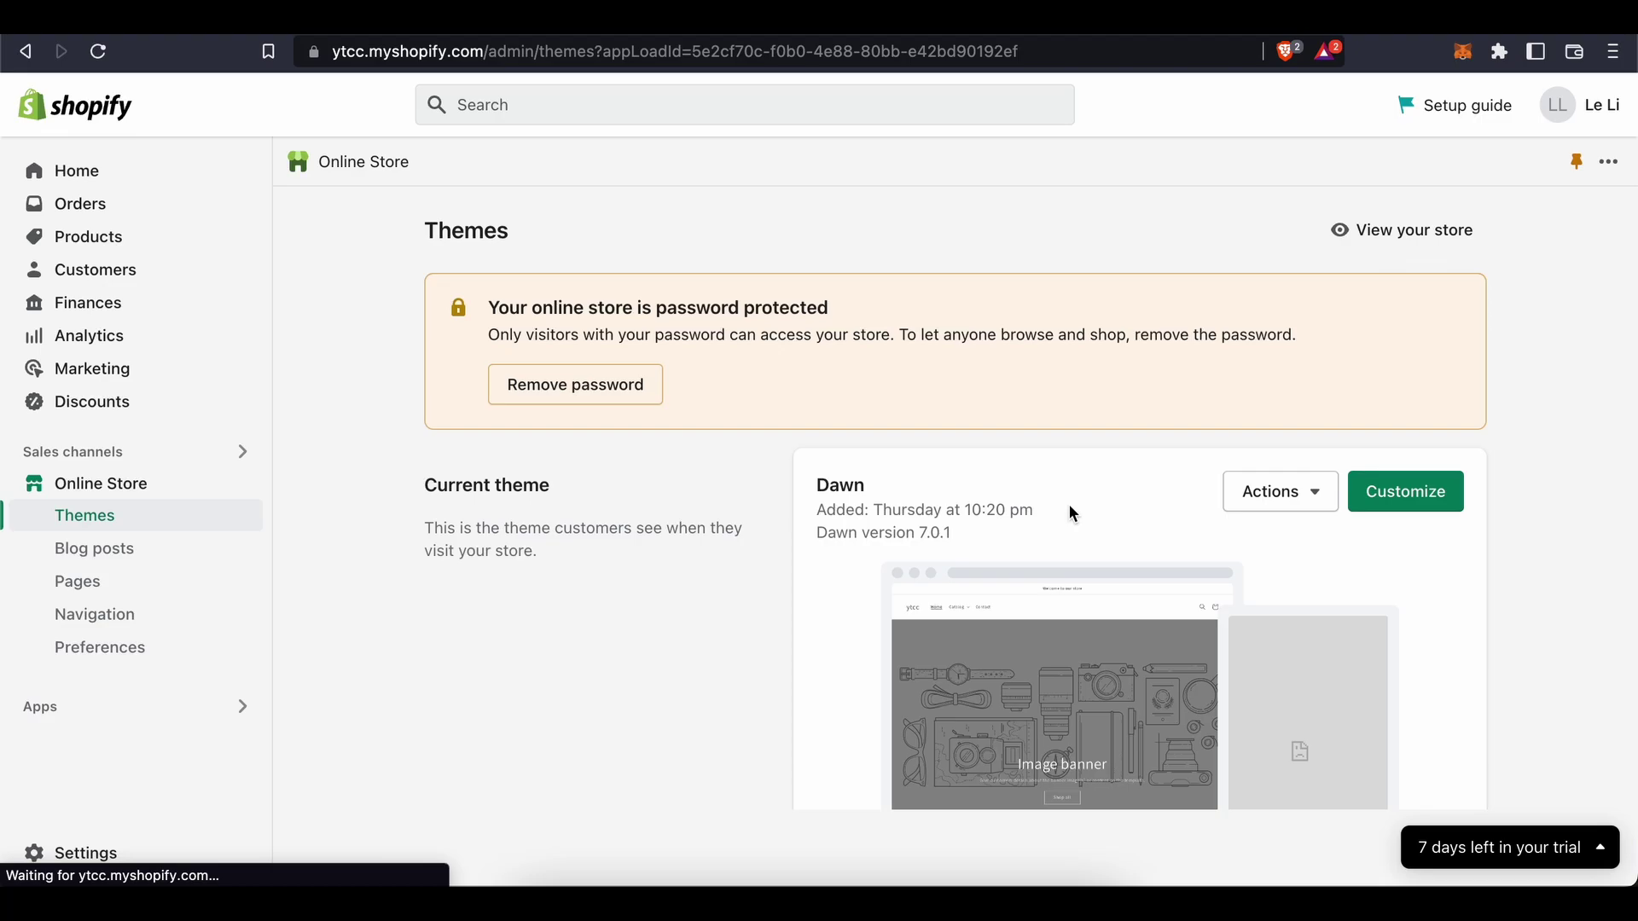
pyautogui.click(1314, 491)
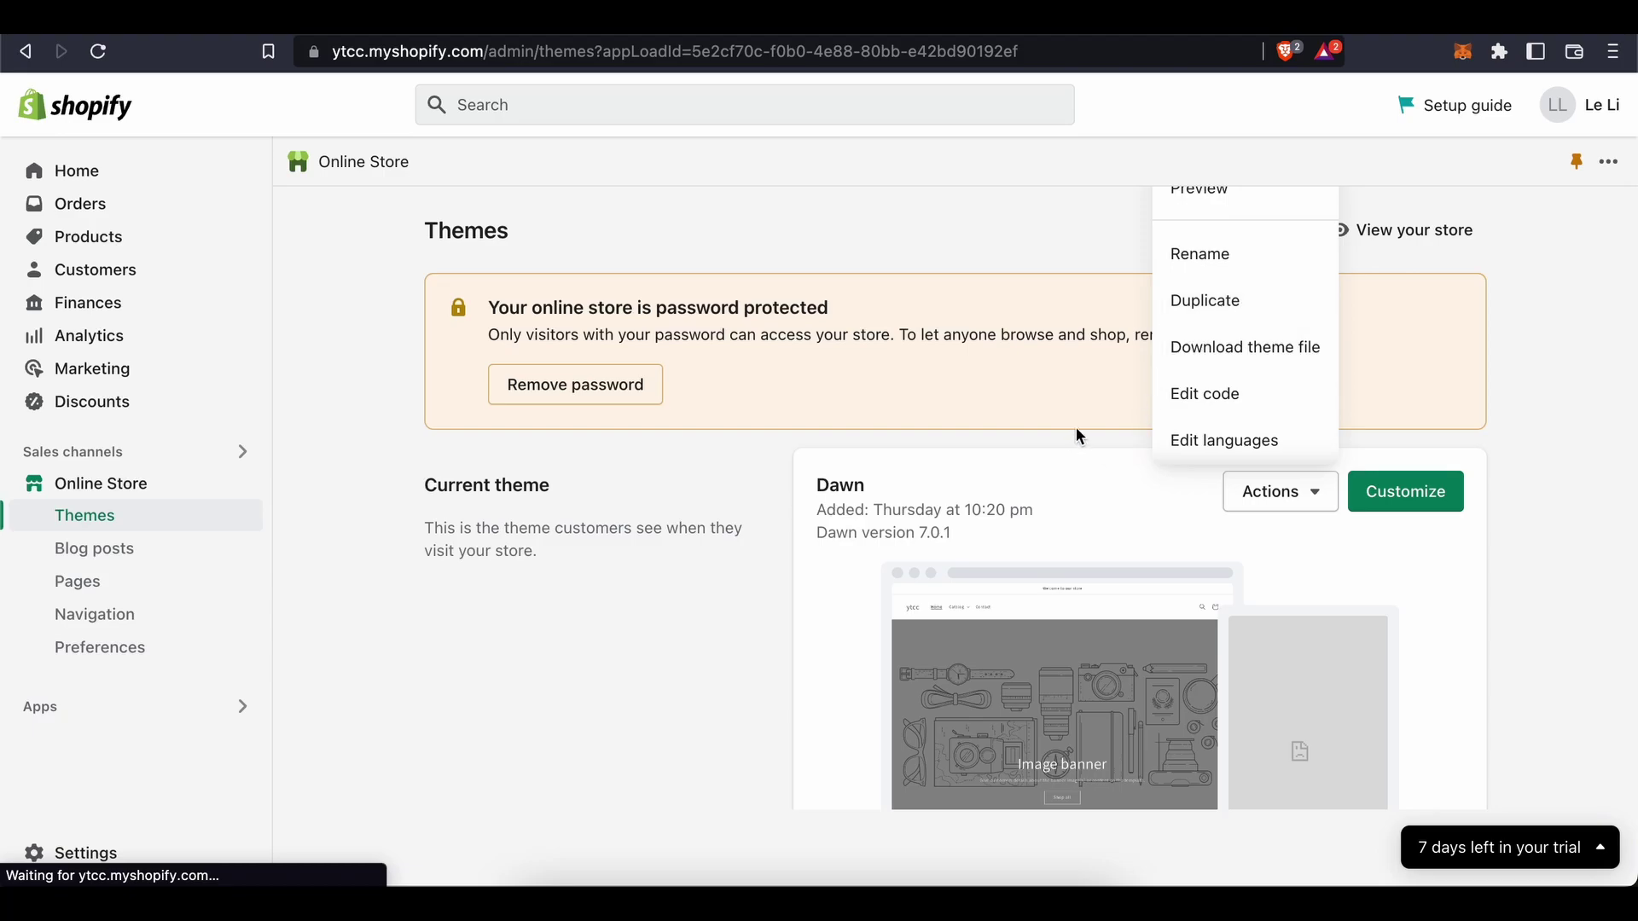
pyautogui.click(1118, 505)
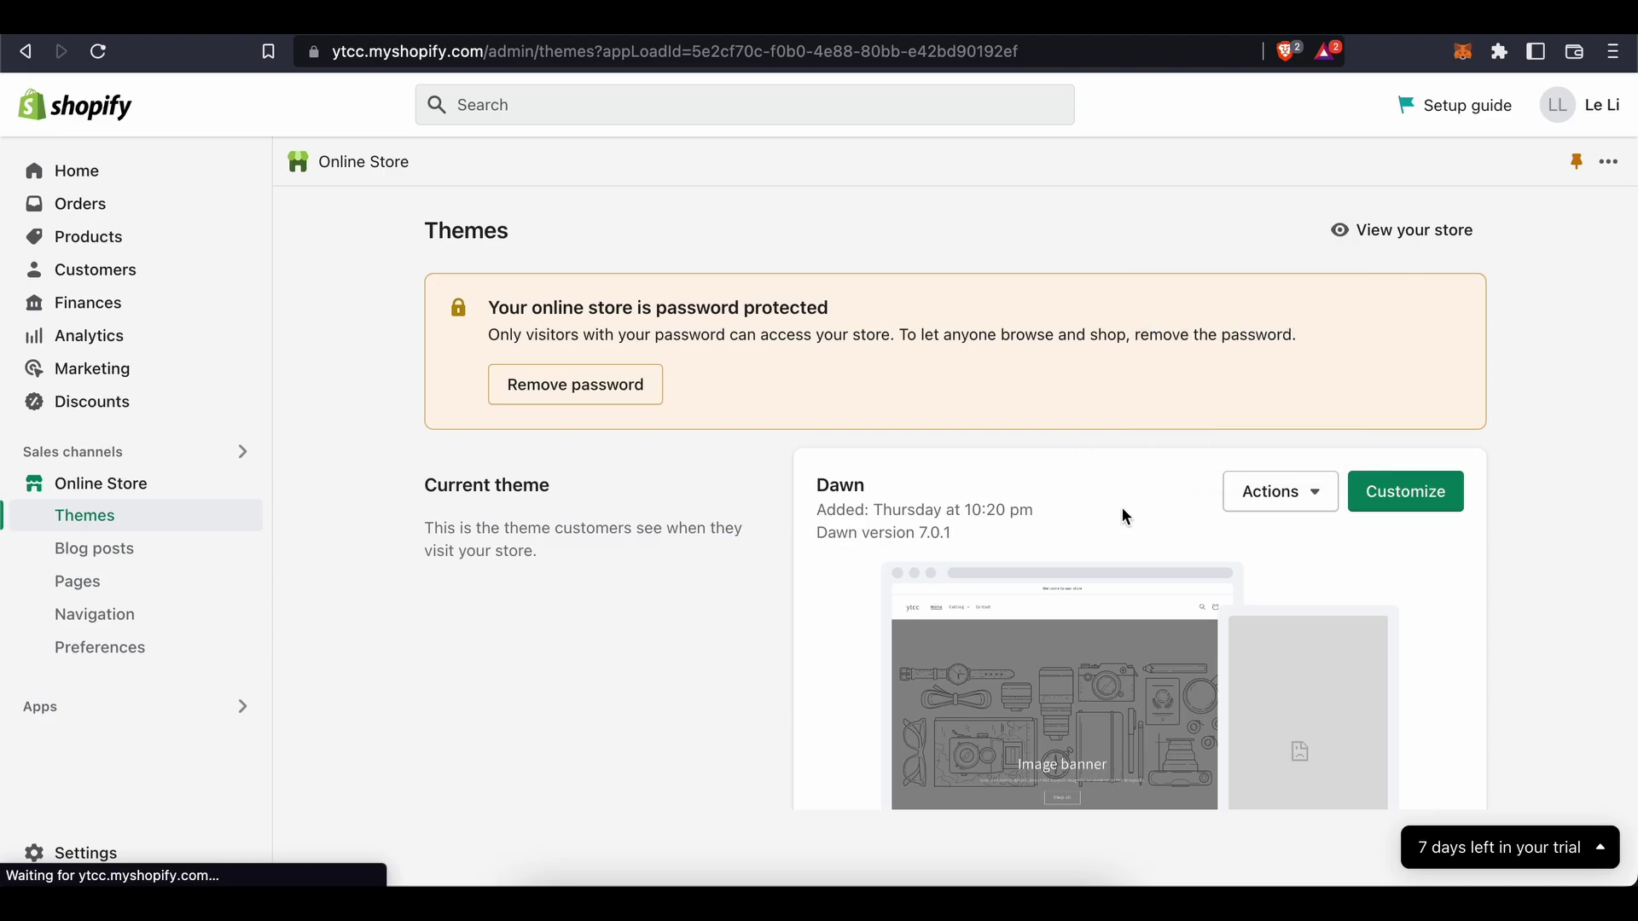
pyautogui.click(1264, 501)
pyautogui.click(1246, 300)
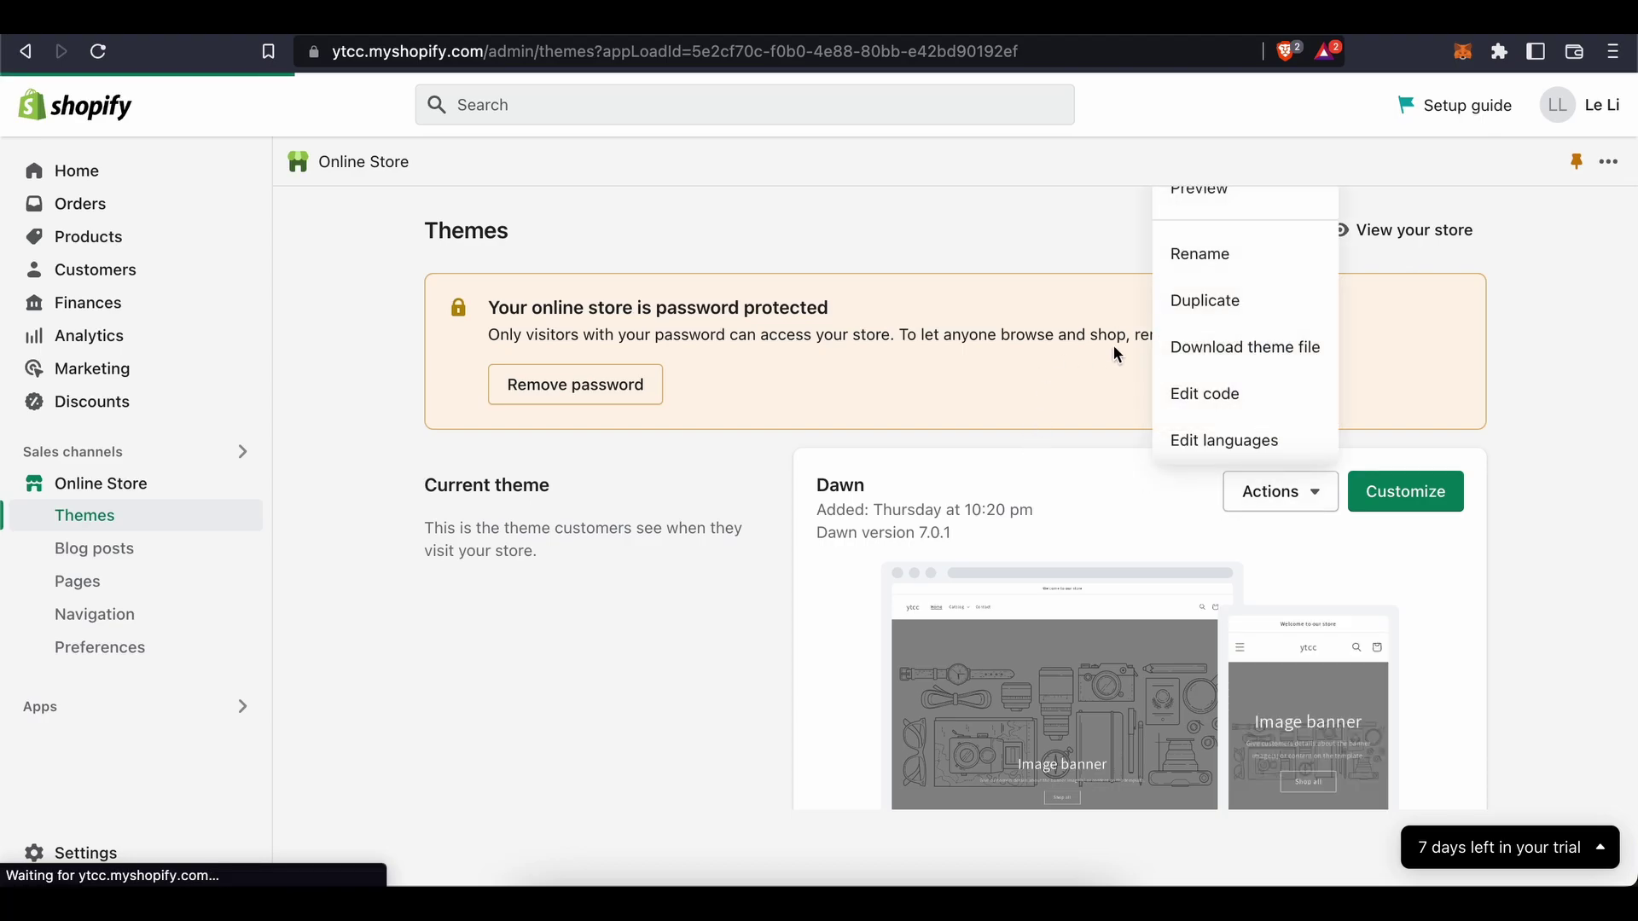
pyautogui.scroll(-8, 1021, 488)
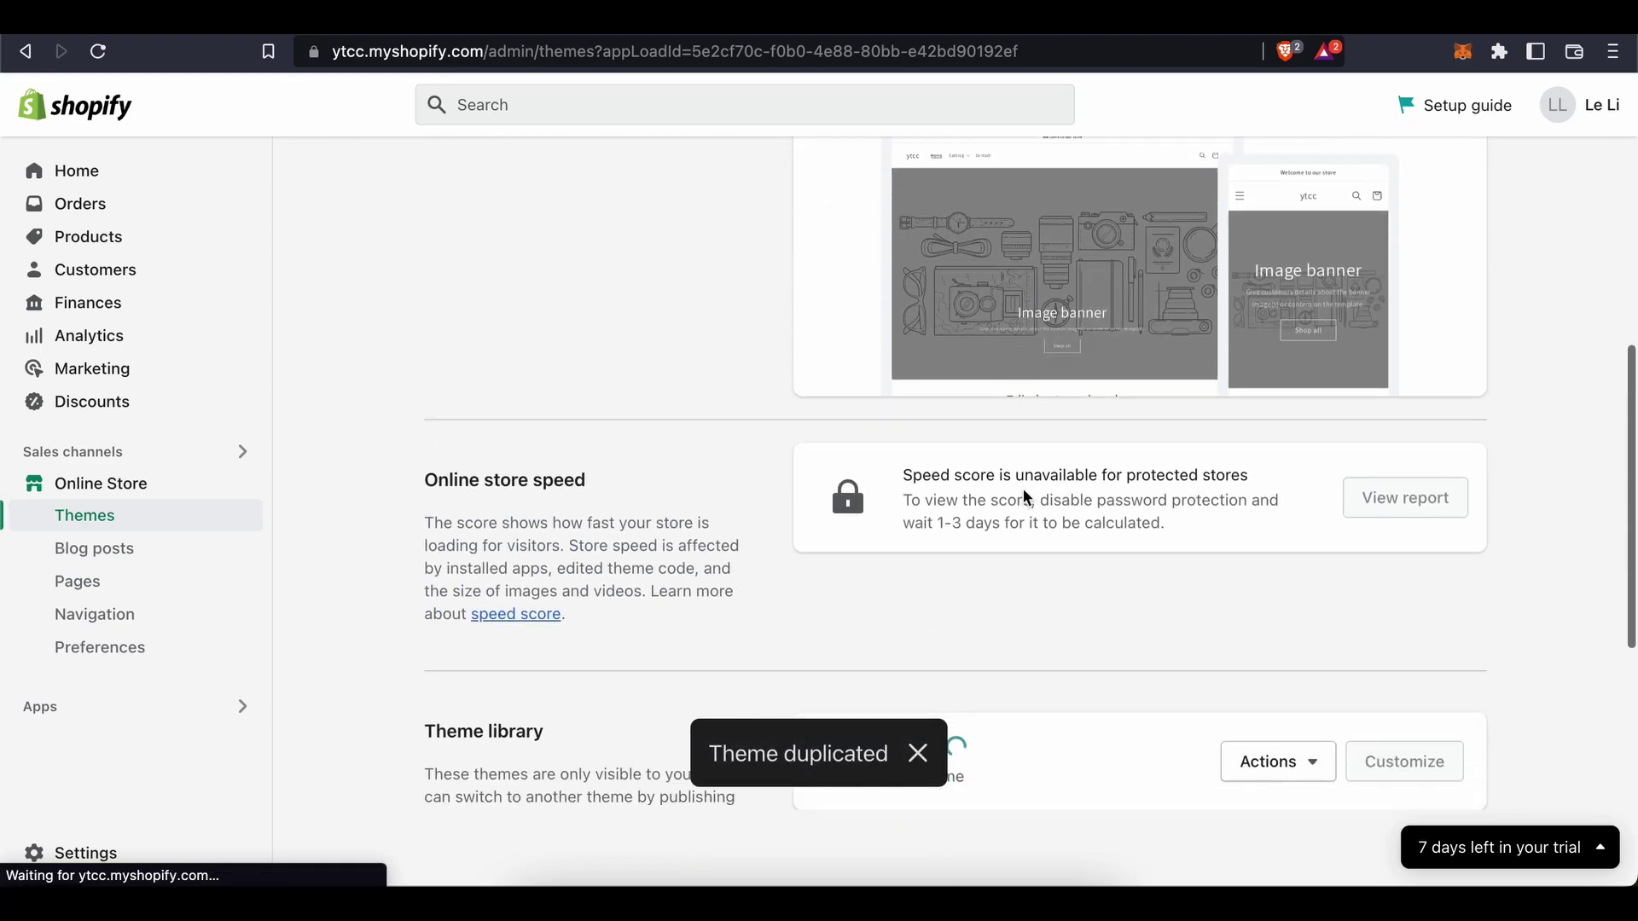
pyautogui.scroll(8, 1005, 469)
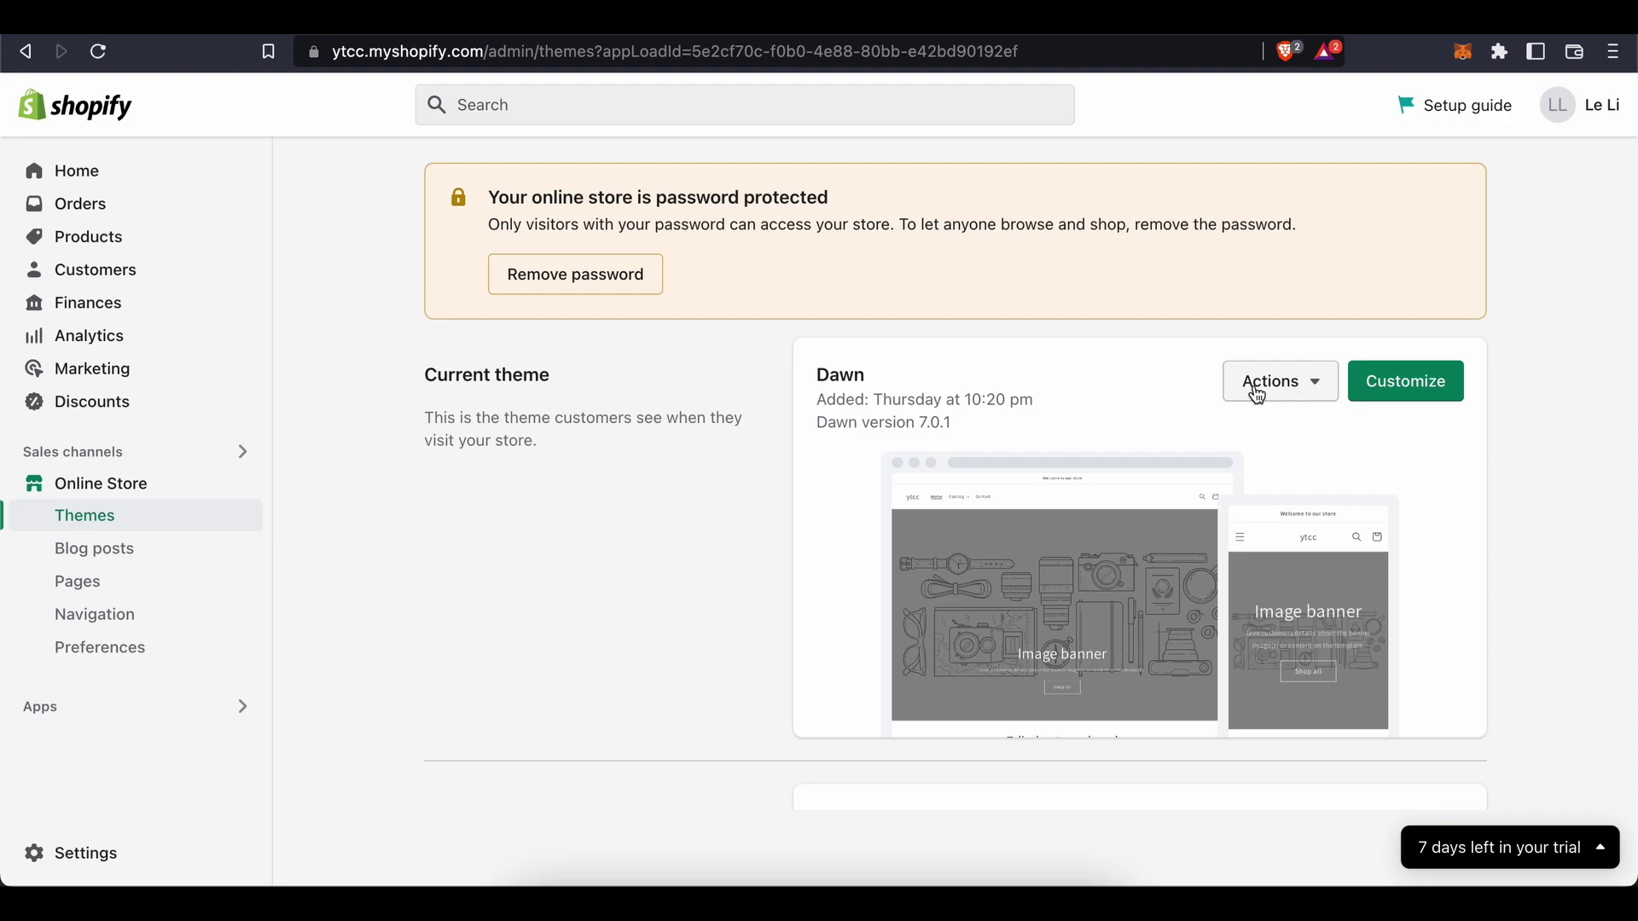
# Open the code of the current Dawn theme and collapse the Layout folder, keeping the Templates folder expanded.
pyautogui.click(1257, 392)
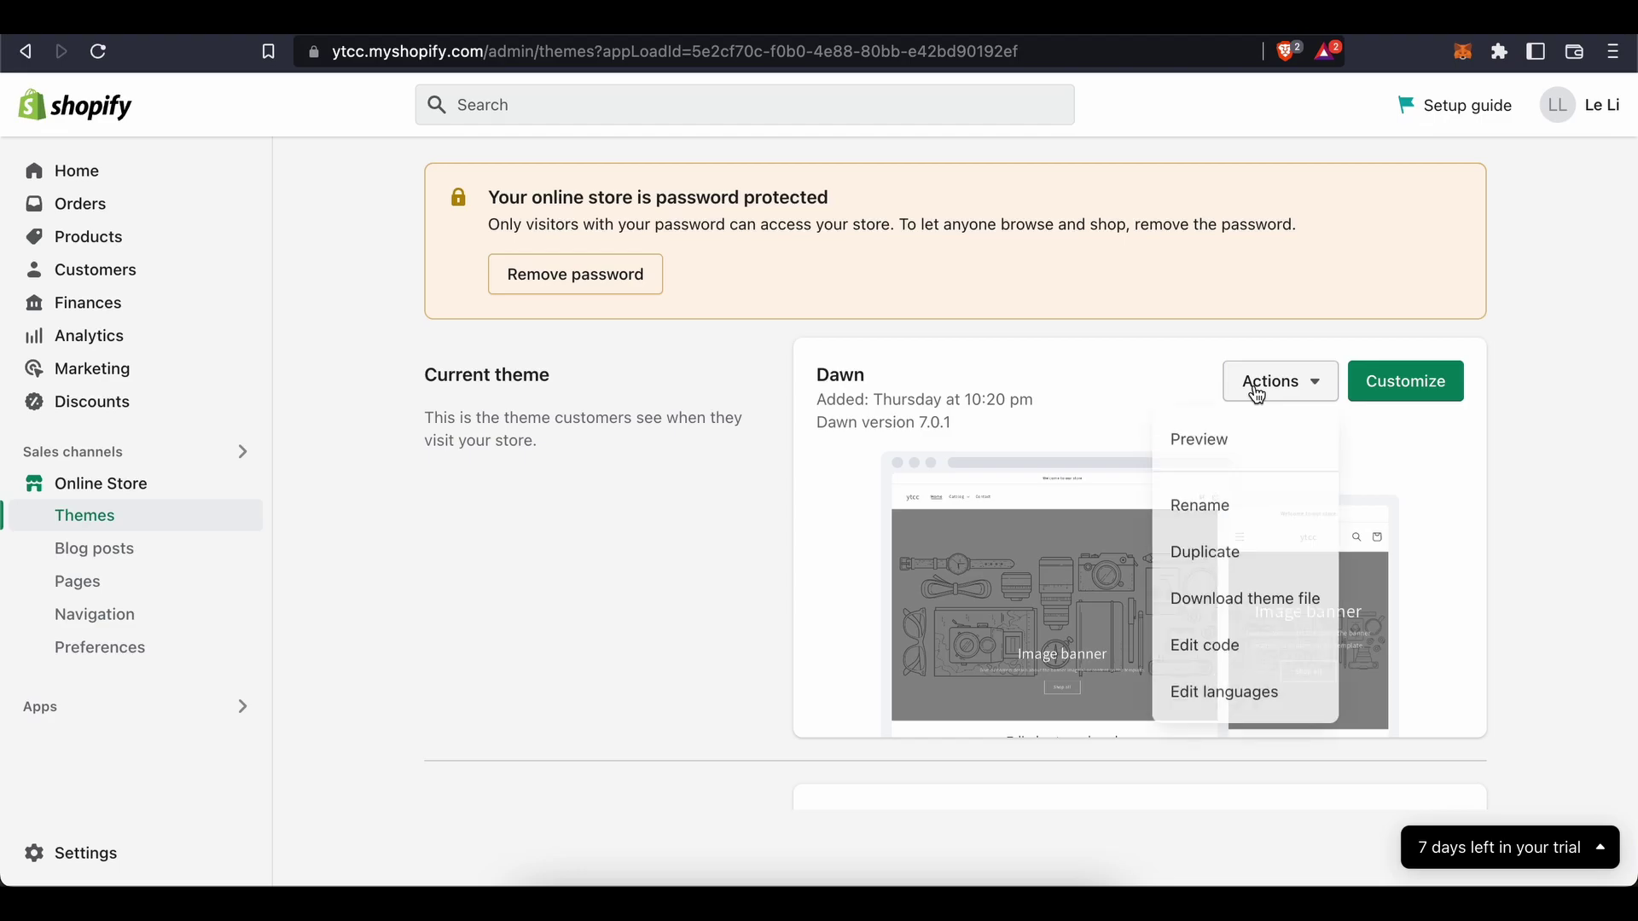
pyautogui.click(1236, 643)
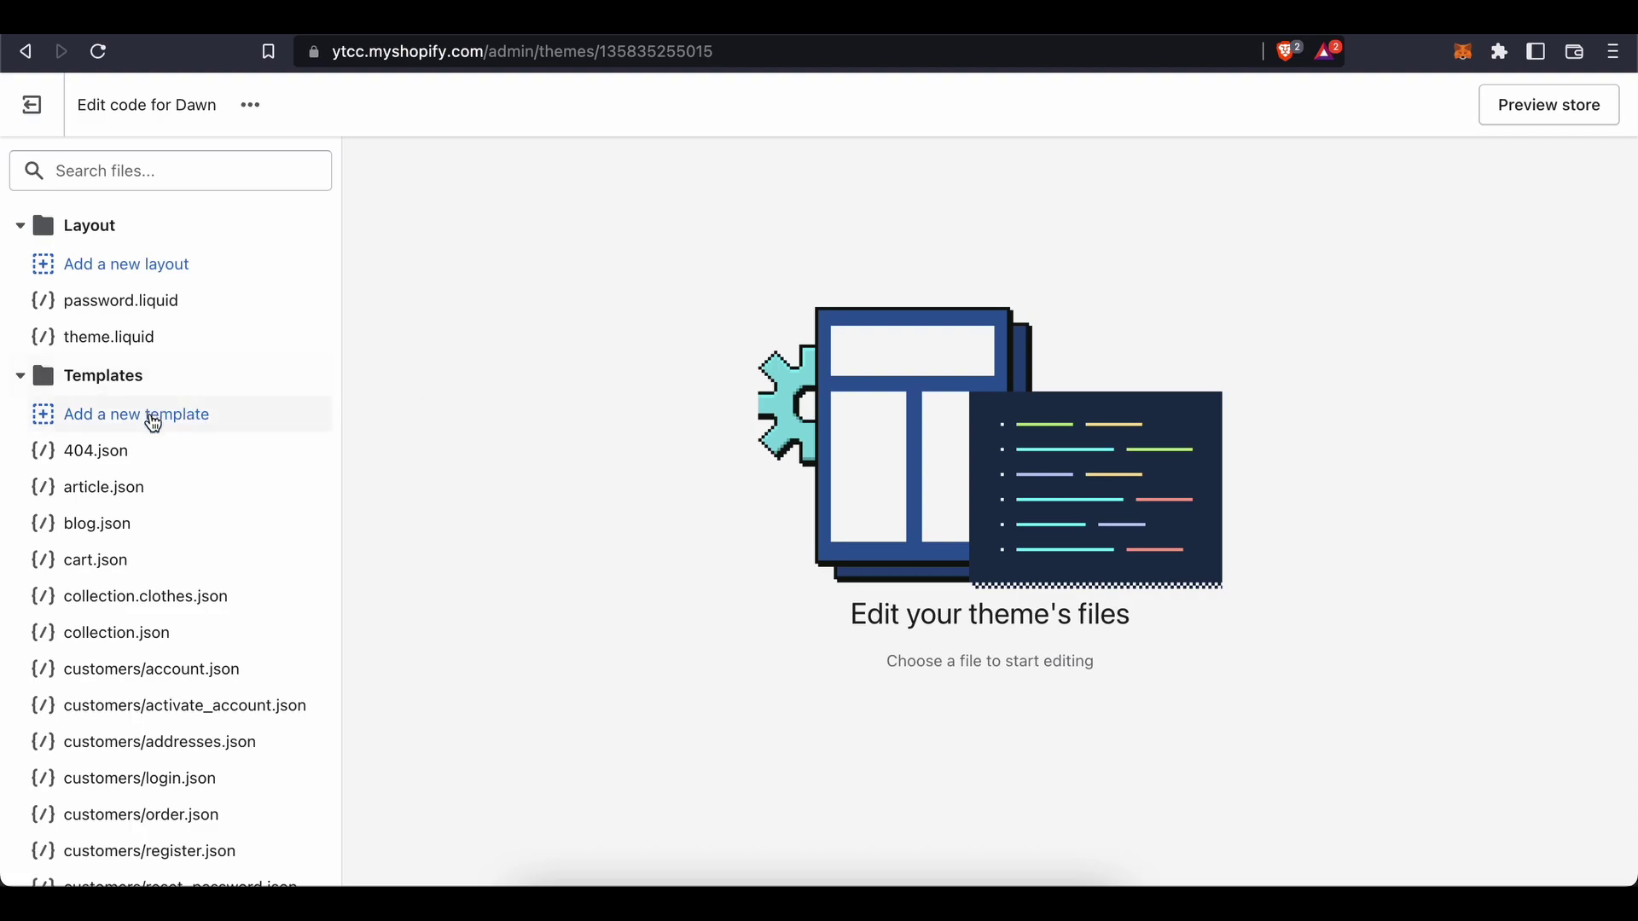
pyautogui.scroll(-1, 152, 444)
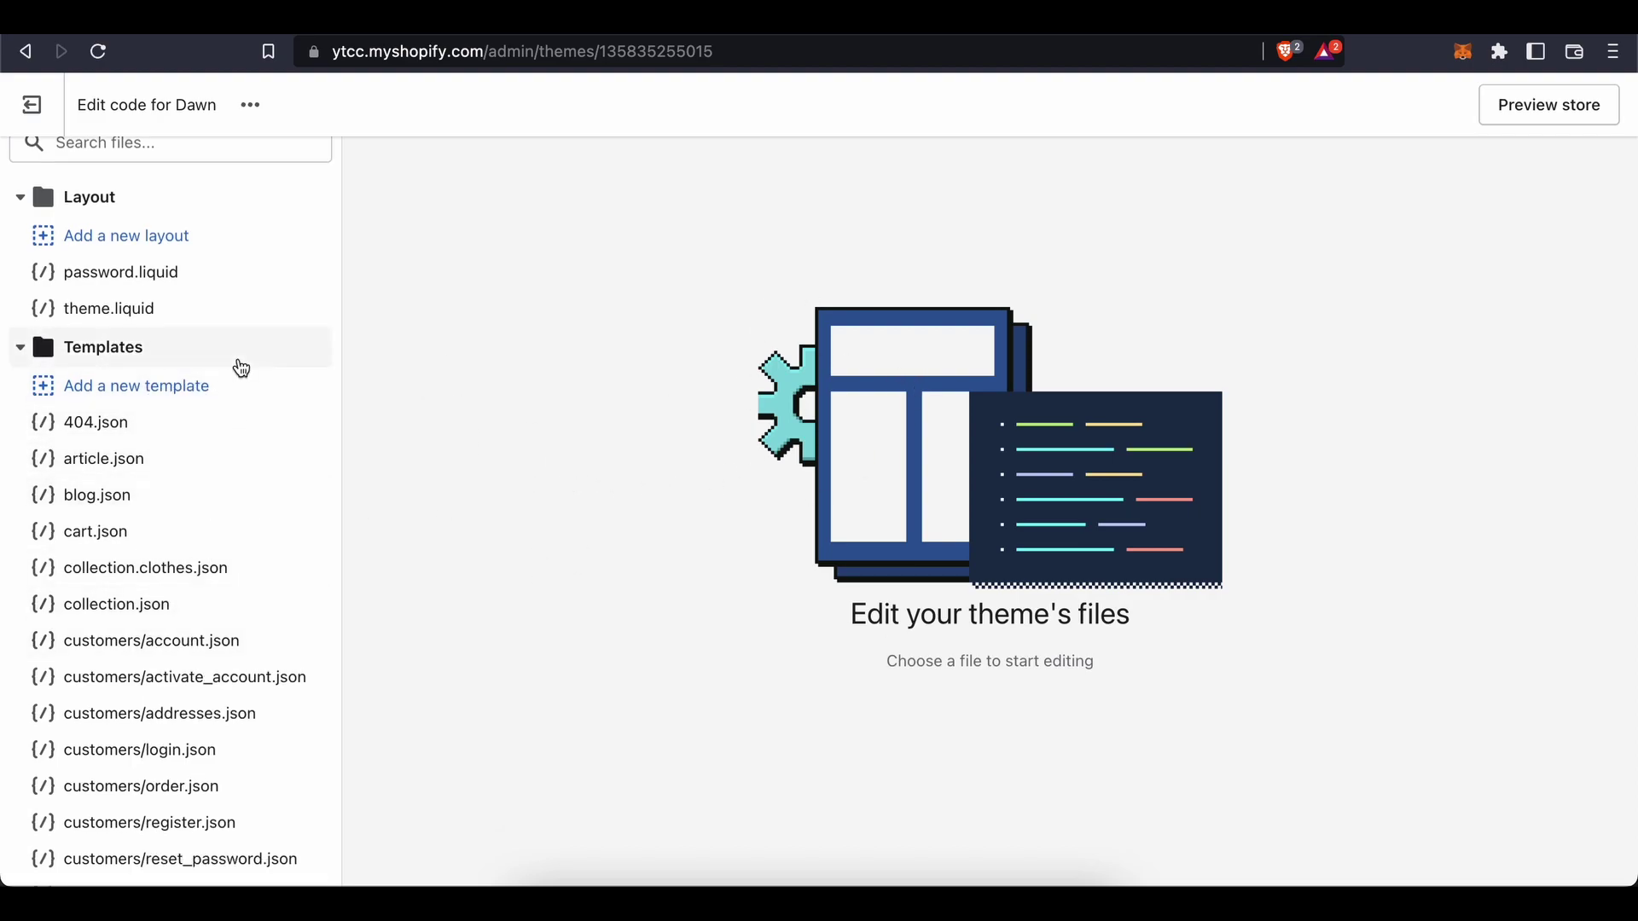
pyautogui.scroll(1, 196, 332)
pyautogui.click(44, 232)
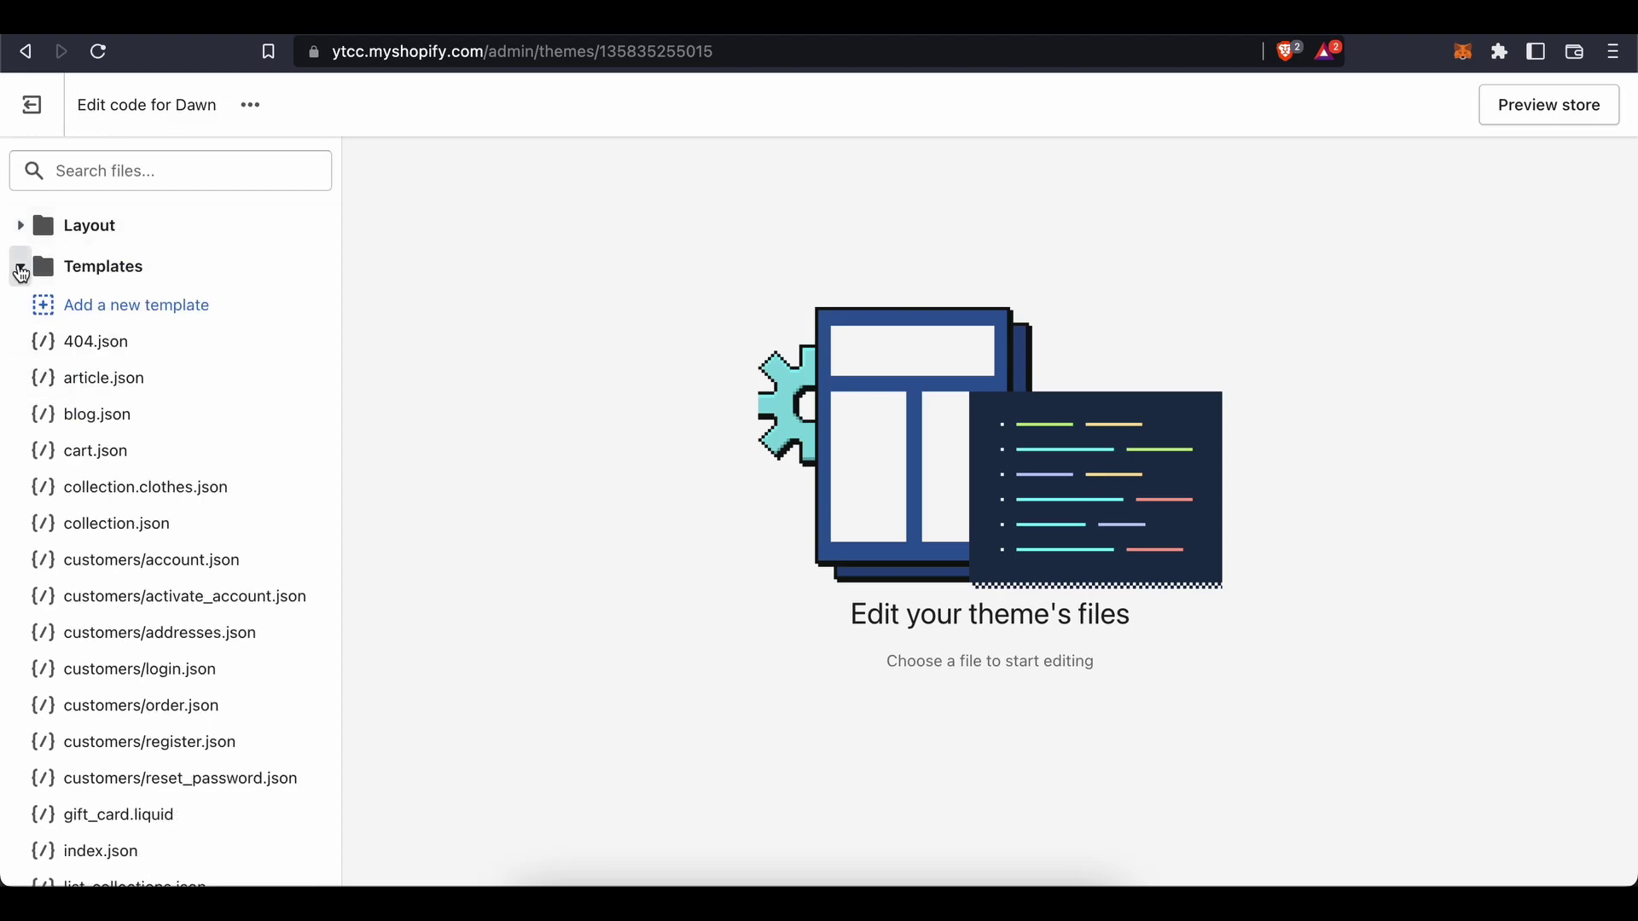
pyautogui.click(22, 267)
pyautogui.click(51, 259)
# Create a new article template in liquid format with the file name "alternate".
pyautogui.click(132, 311)
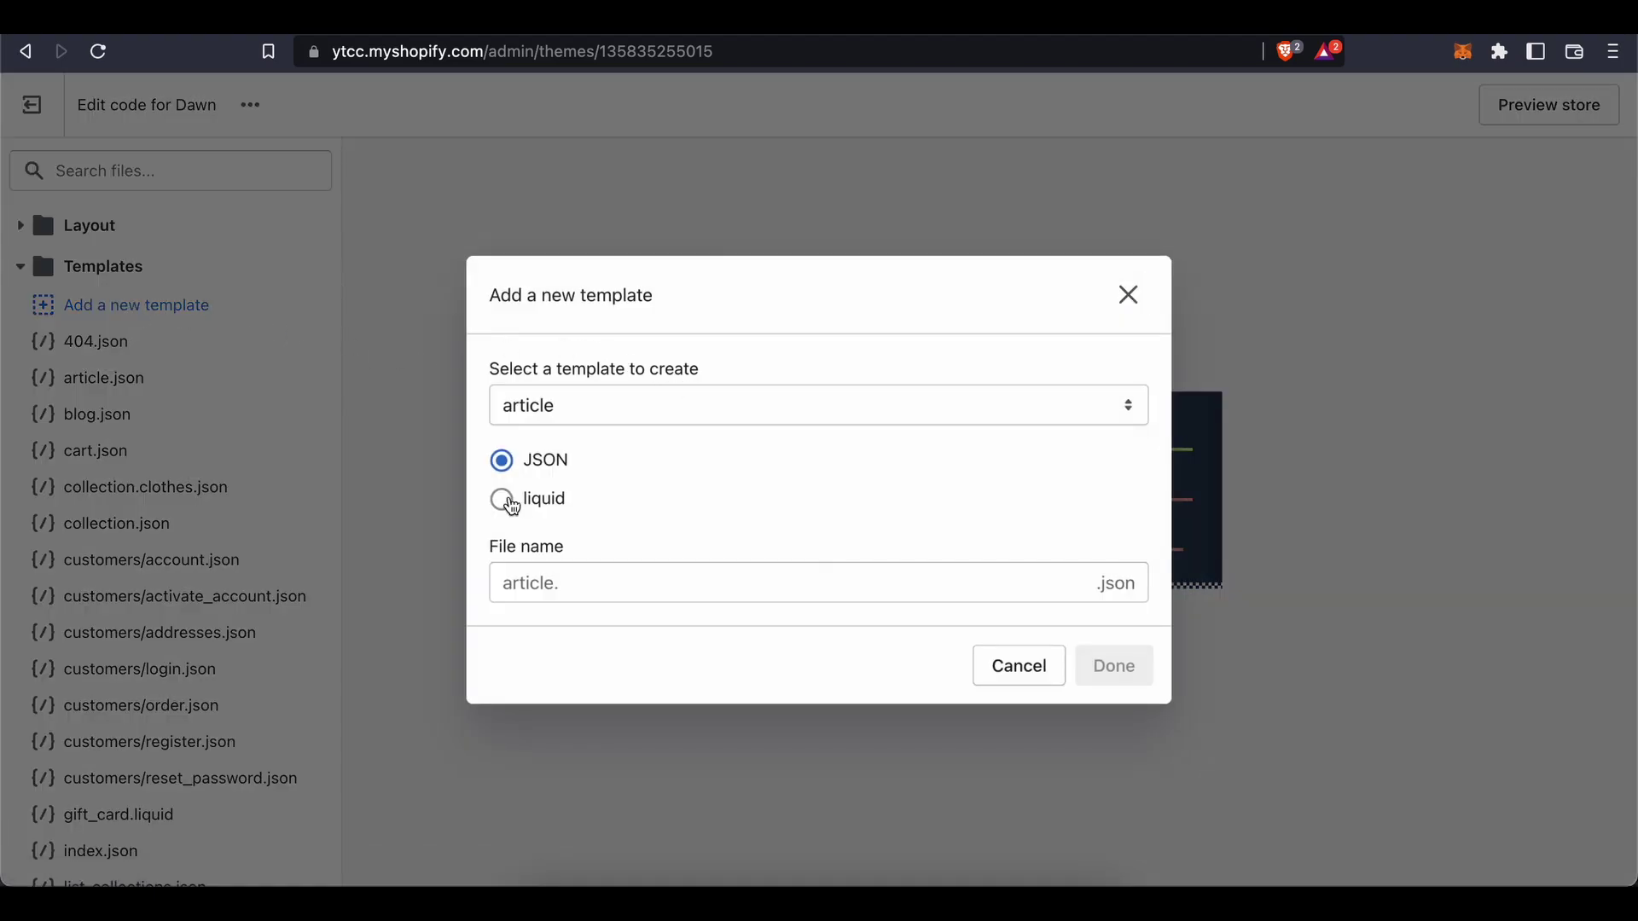
pyautogui.click(505, 500)
pyautogui.click(622, 589)
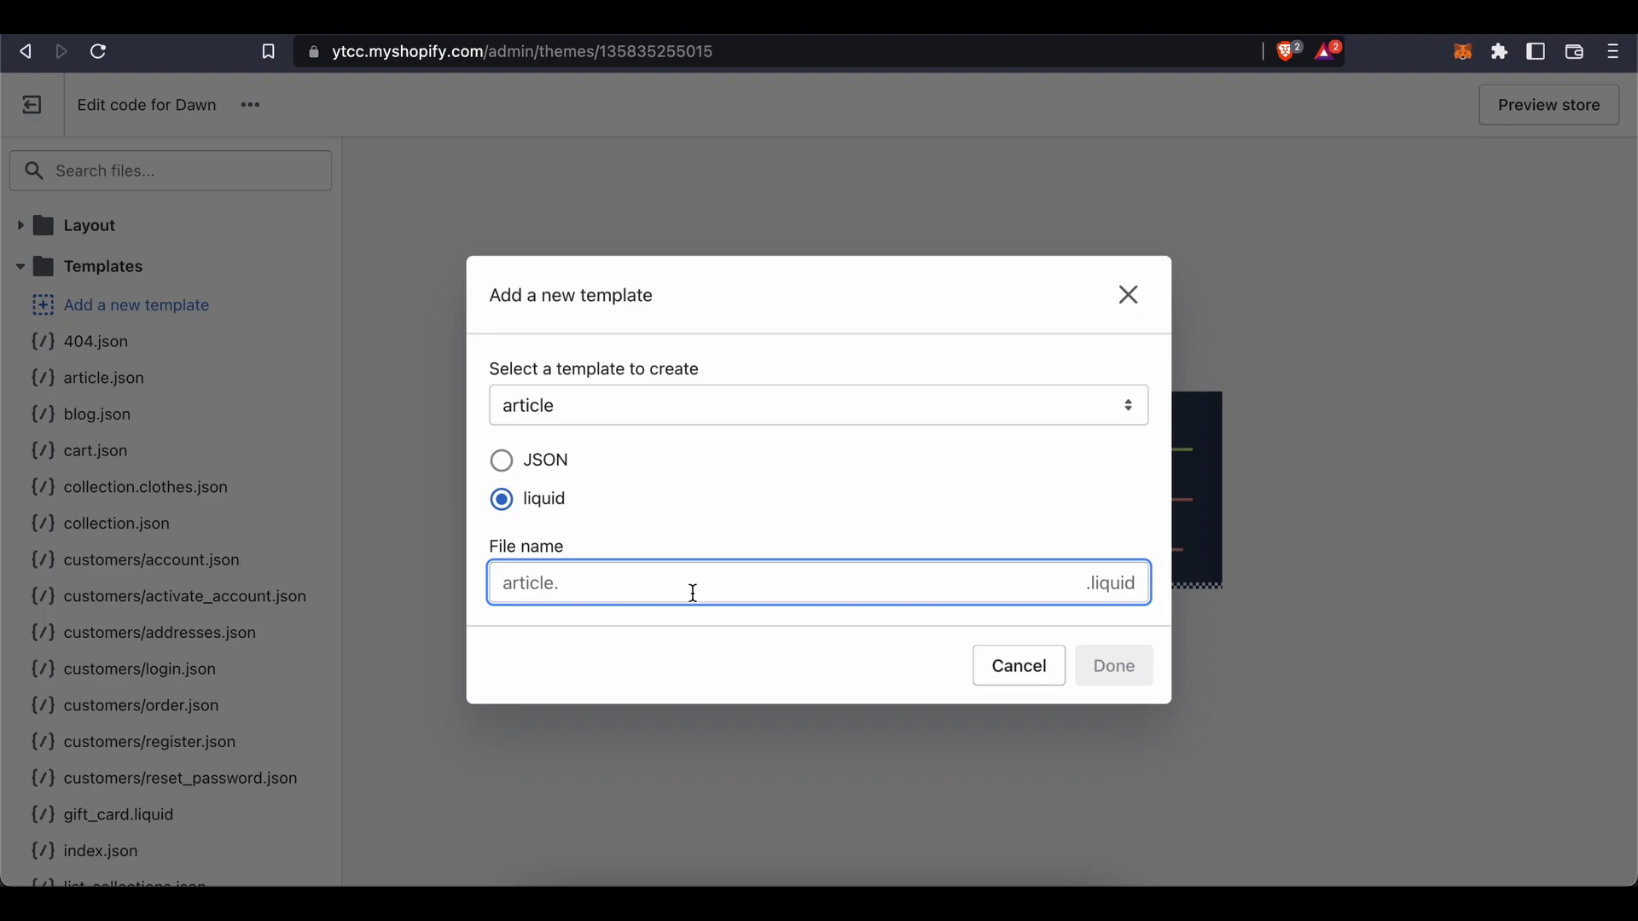
pyautogui.write('alternate')
pyautogui.click(1120, 664)
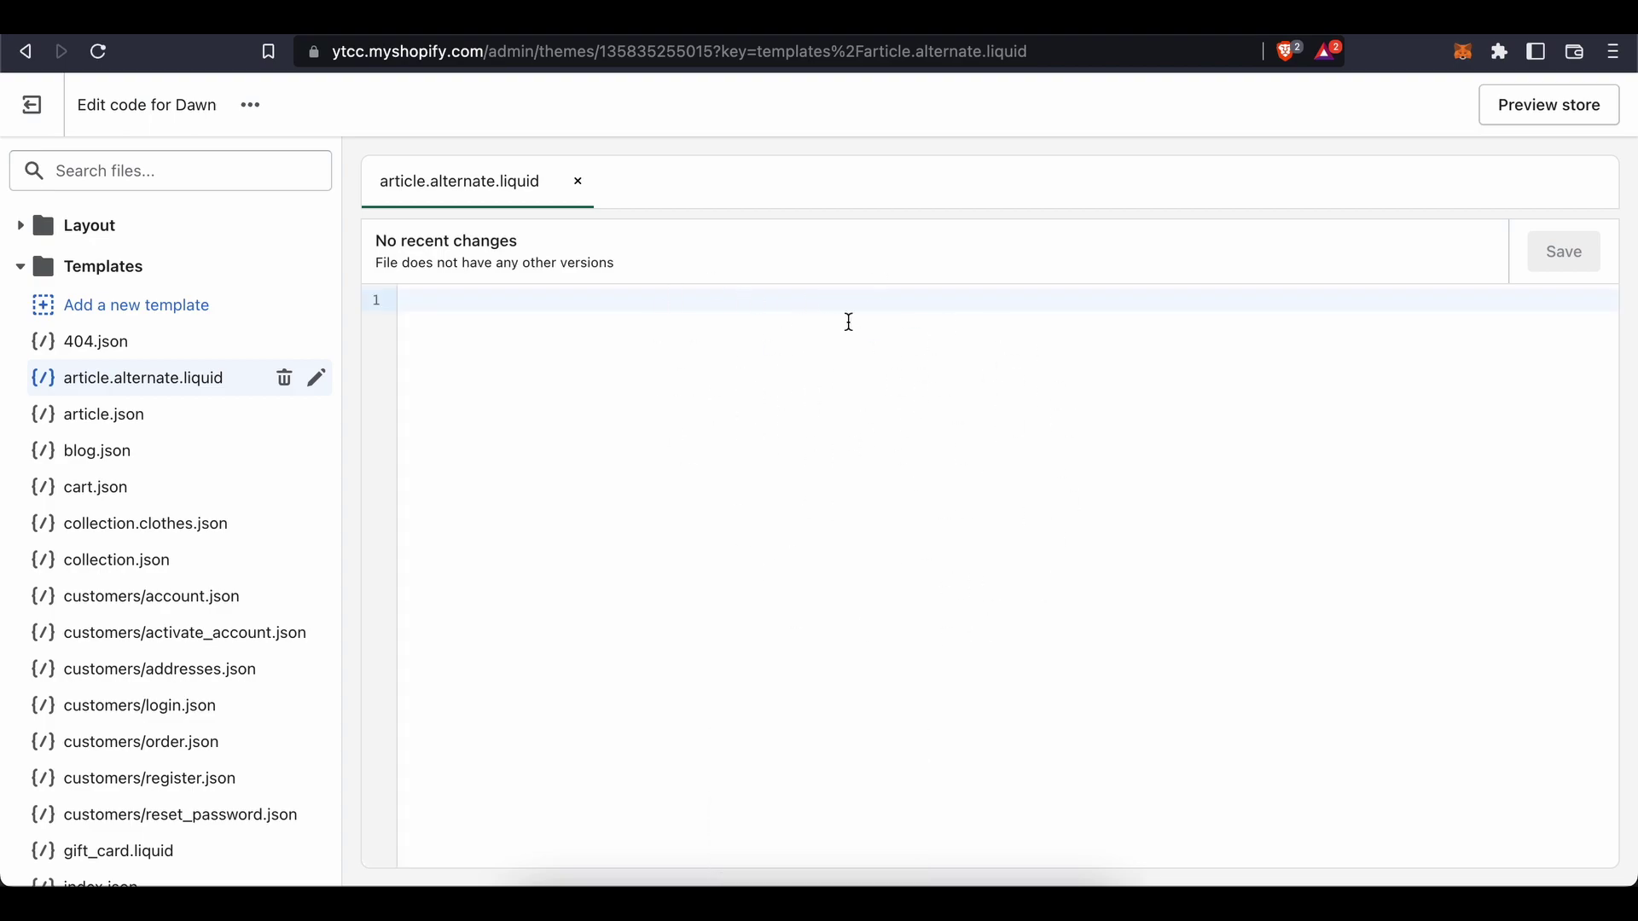
# Add the line {% section 'slideshow' %} to article.alternate.liquid and save the file.
pyautogui.write("{% section 'slideshow' %}")
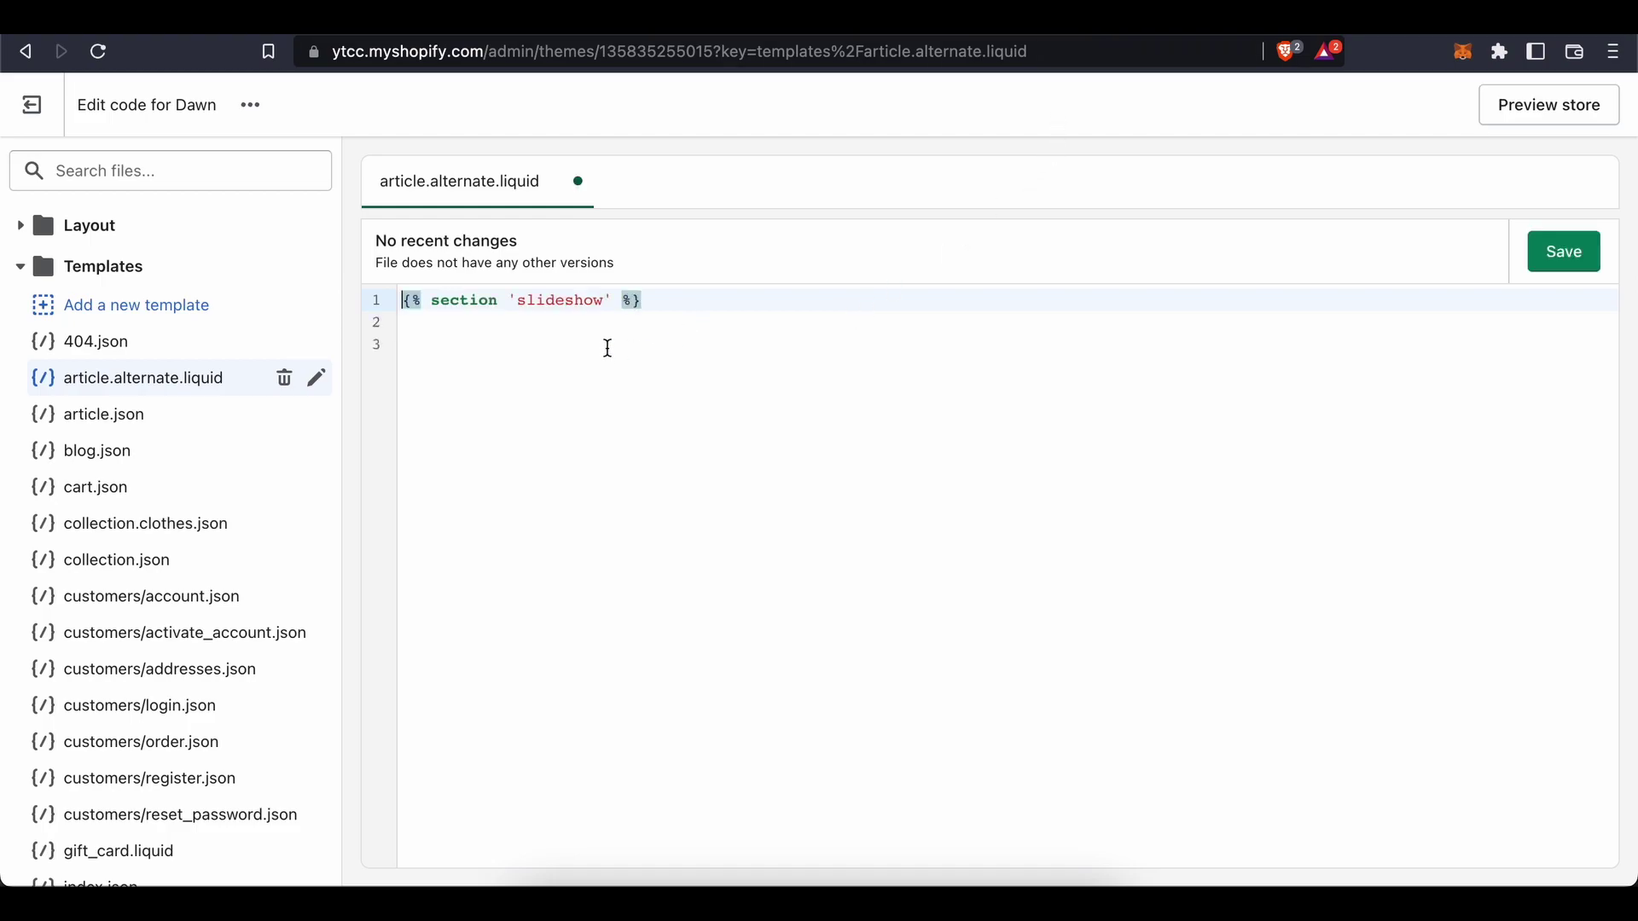
pyautogui.click(648, 335)
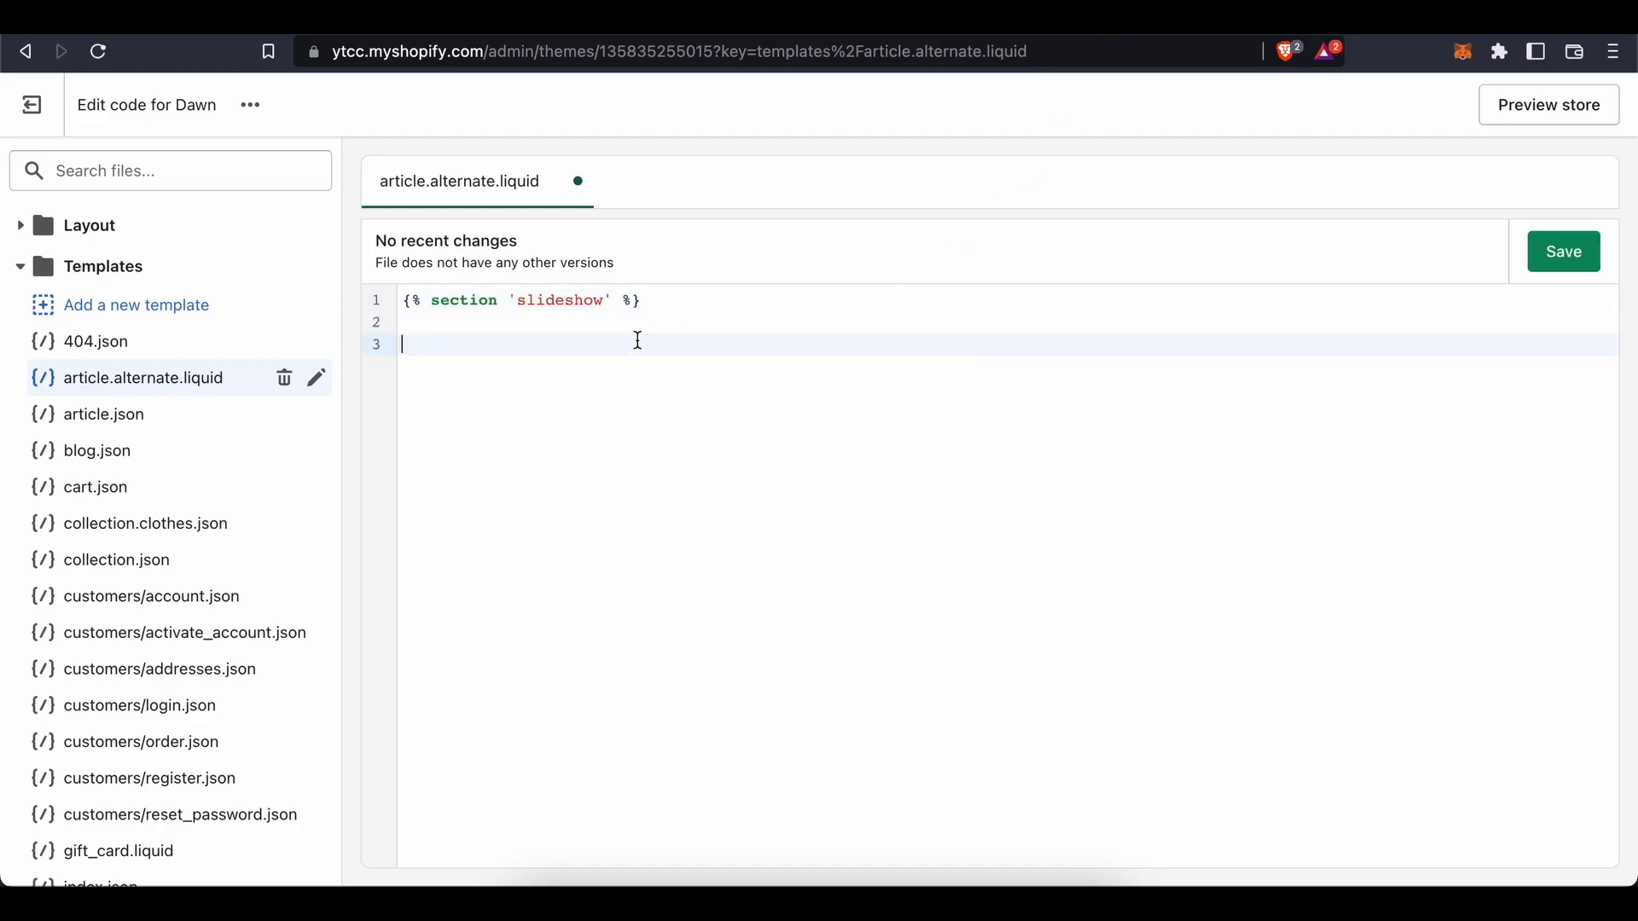
pyautogui.click(1569, 258)
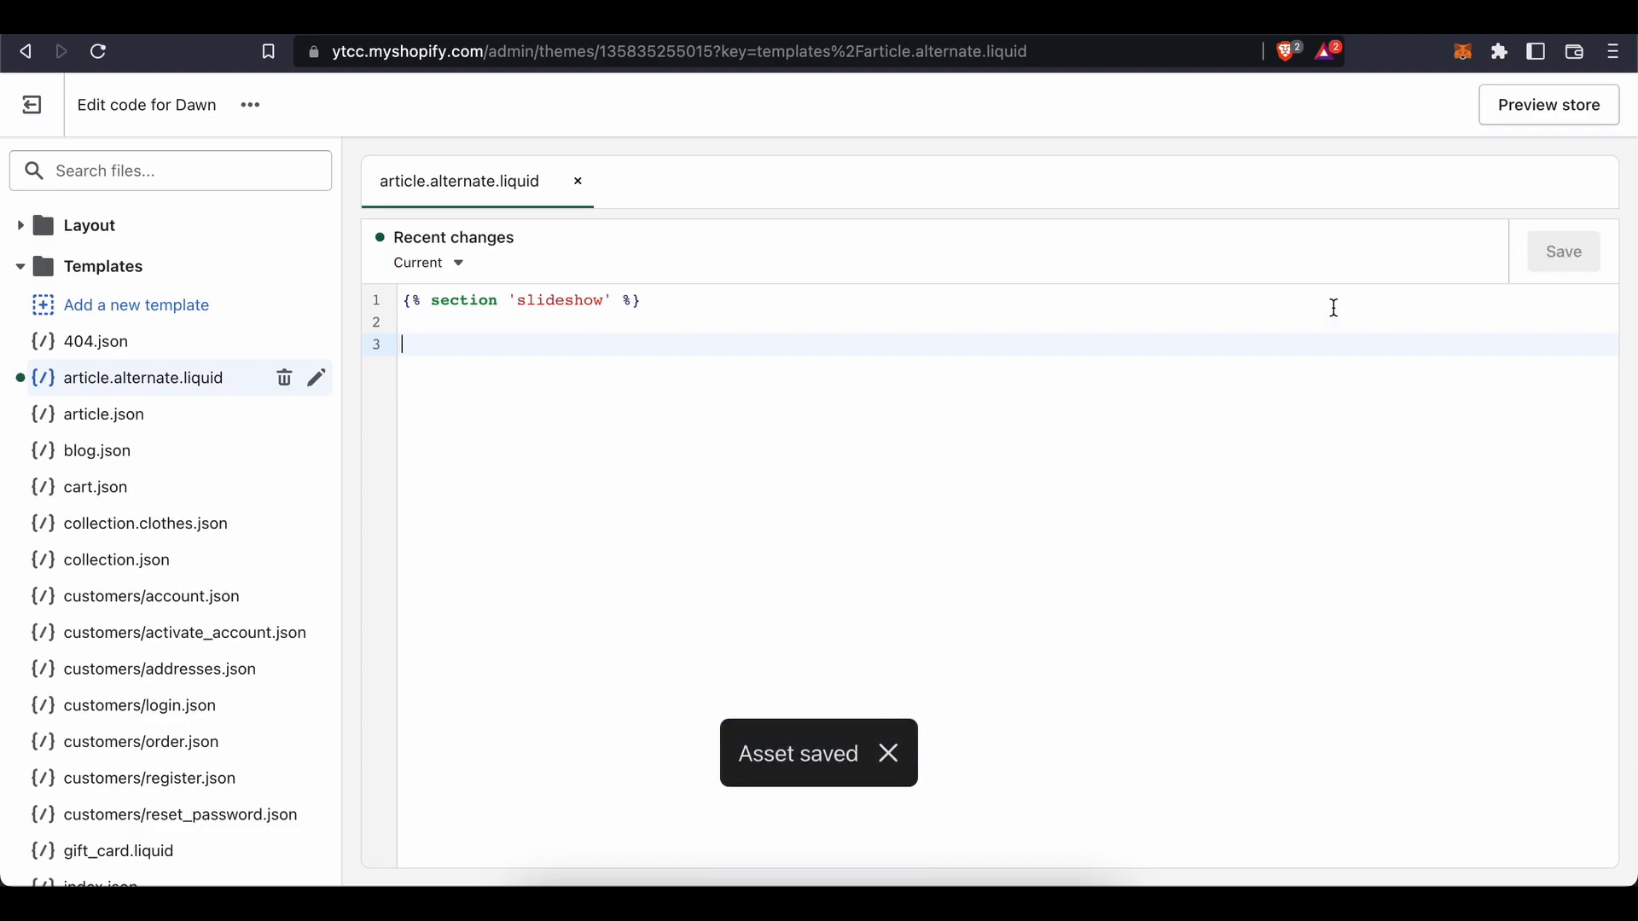
# Leave the code editor, view the online store and open its home page for editing in the theme editor.
pyautogui.click(48, 114)
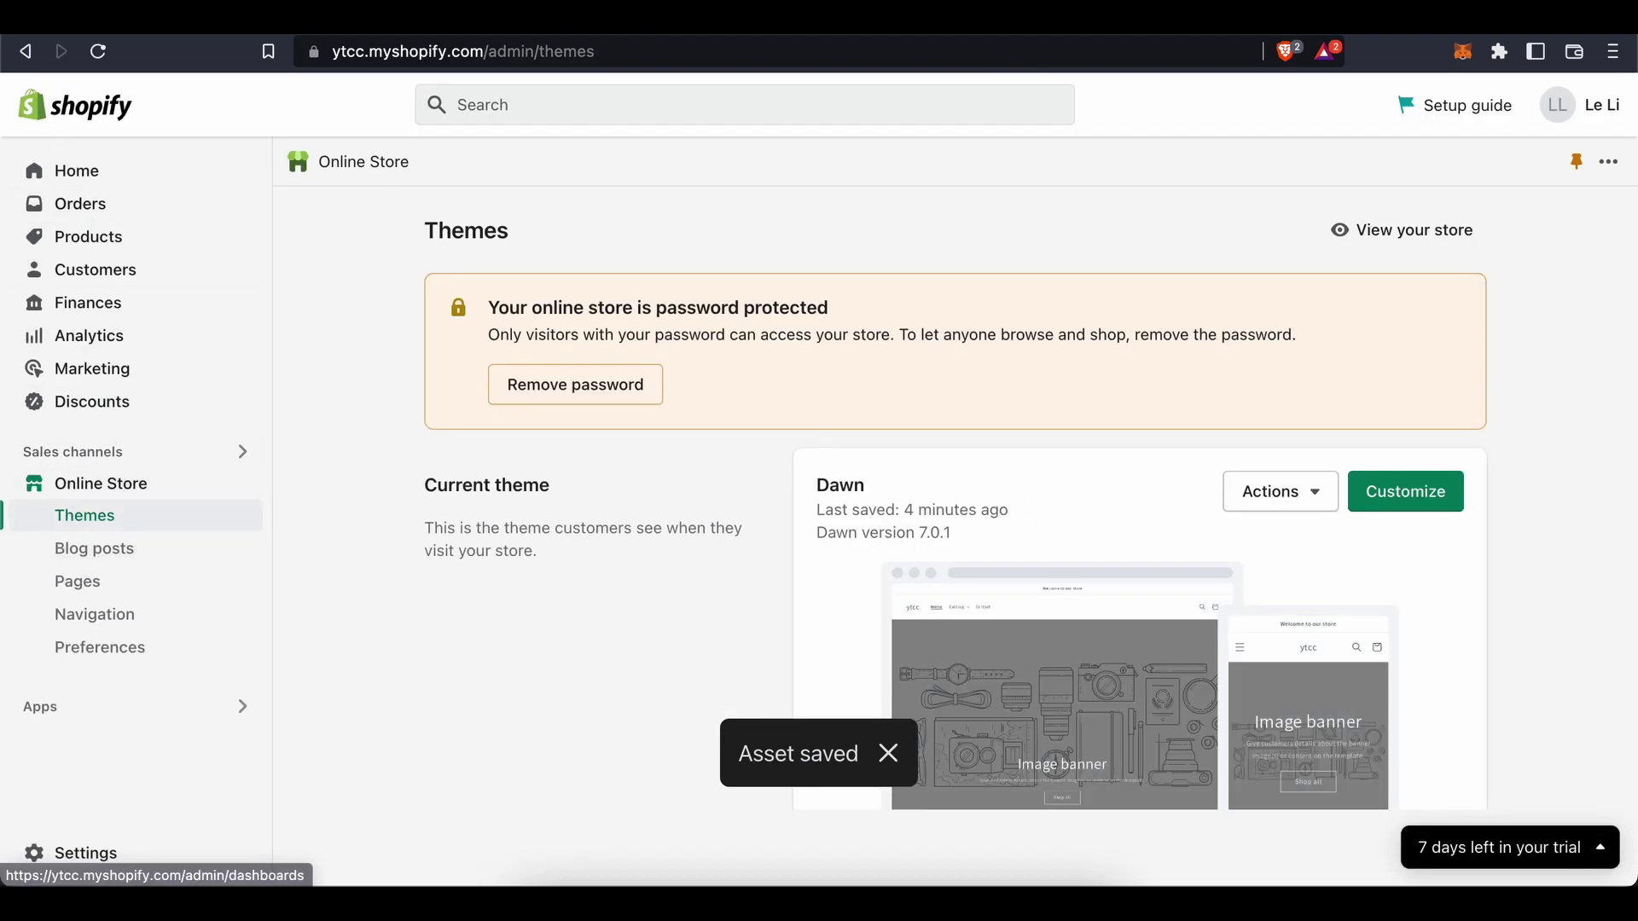
pyautogui.click(243, 486)
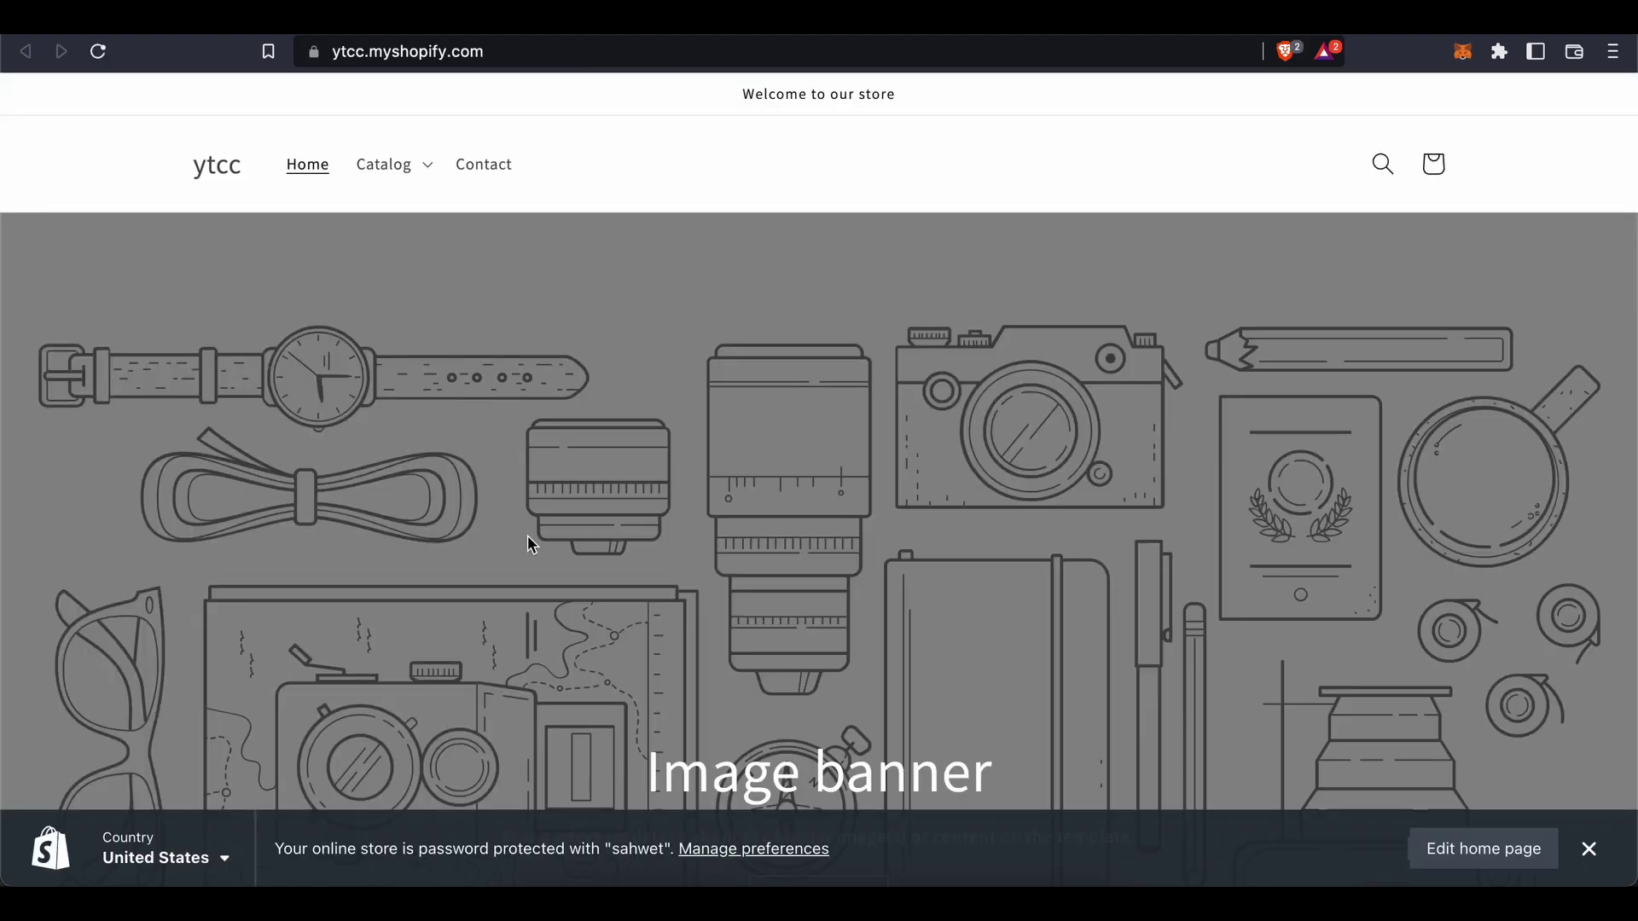
pyautogui.click(1456, 853)
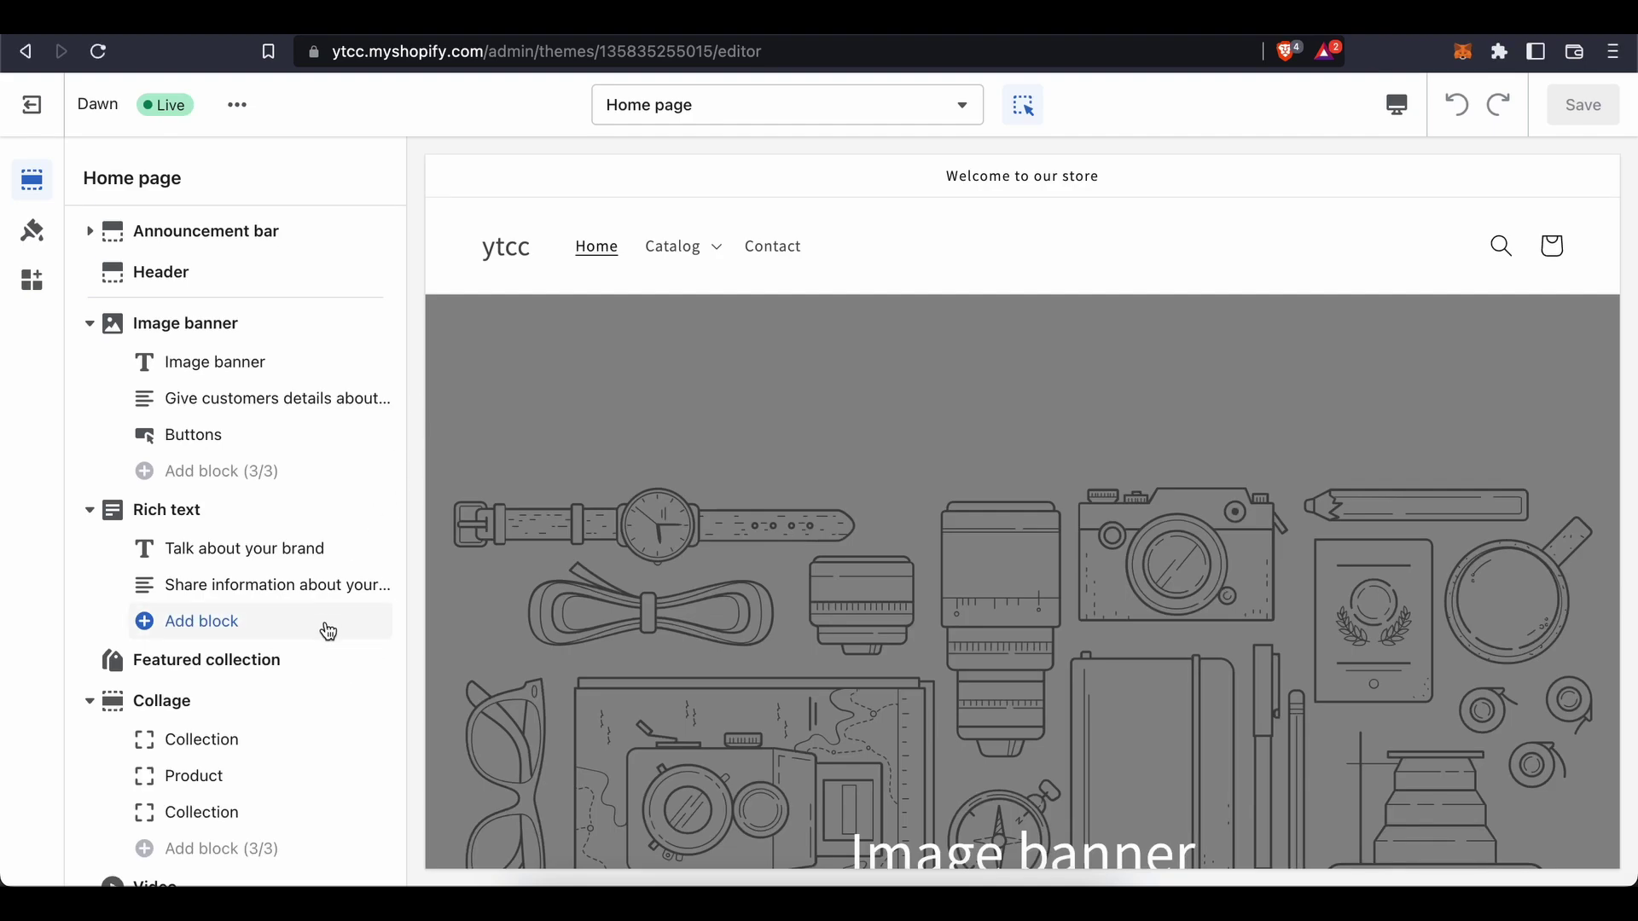
# Add a Slideshow section to the home page below the Multicolumn section.
pyautogui.scroll(-1, 317, 625)
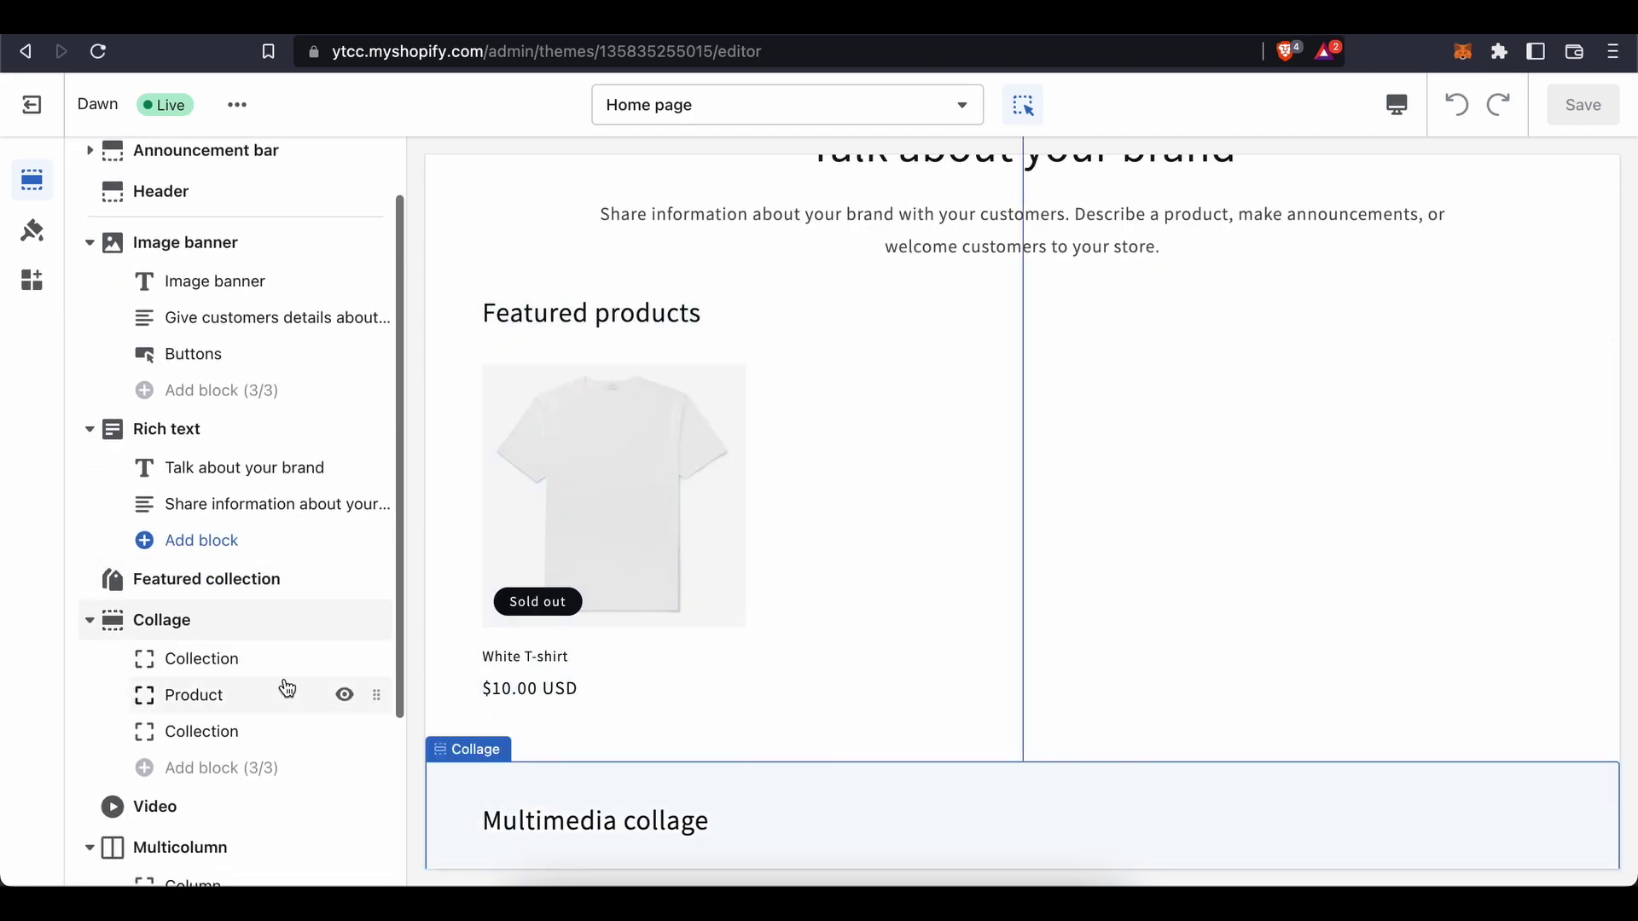
pyautogui.scroll(-2, 283, 674)
pyautogui.scroll(-1, 282, 665)
pyautogui.click(220, 797)
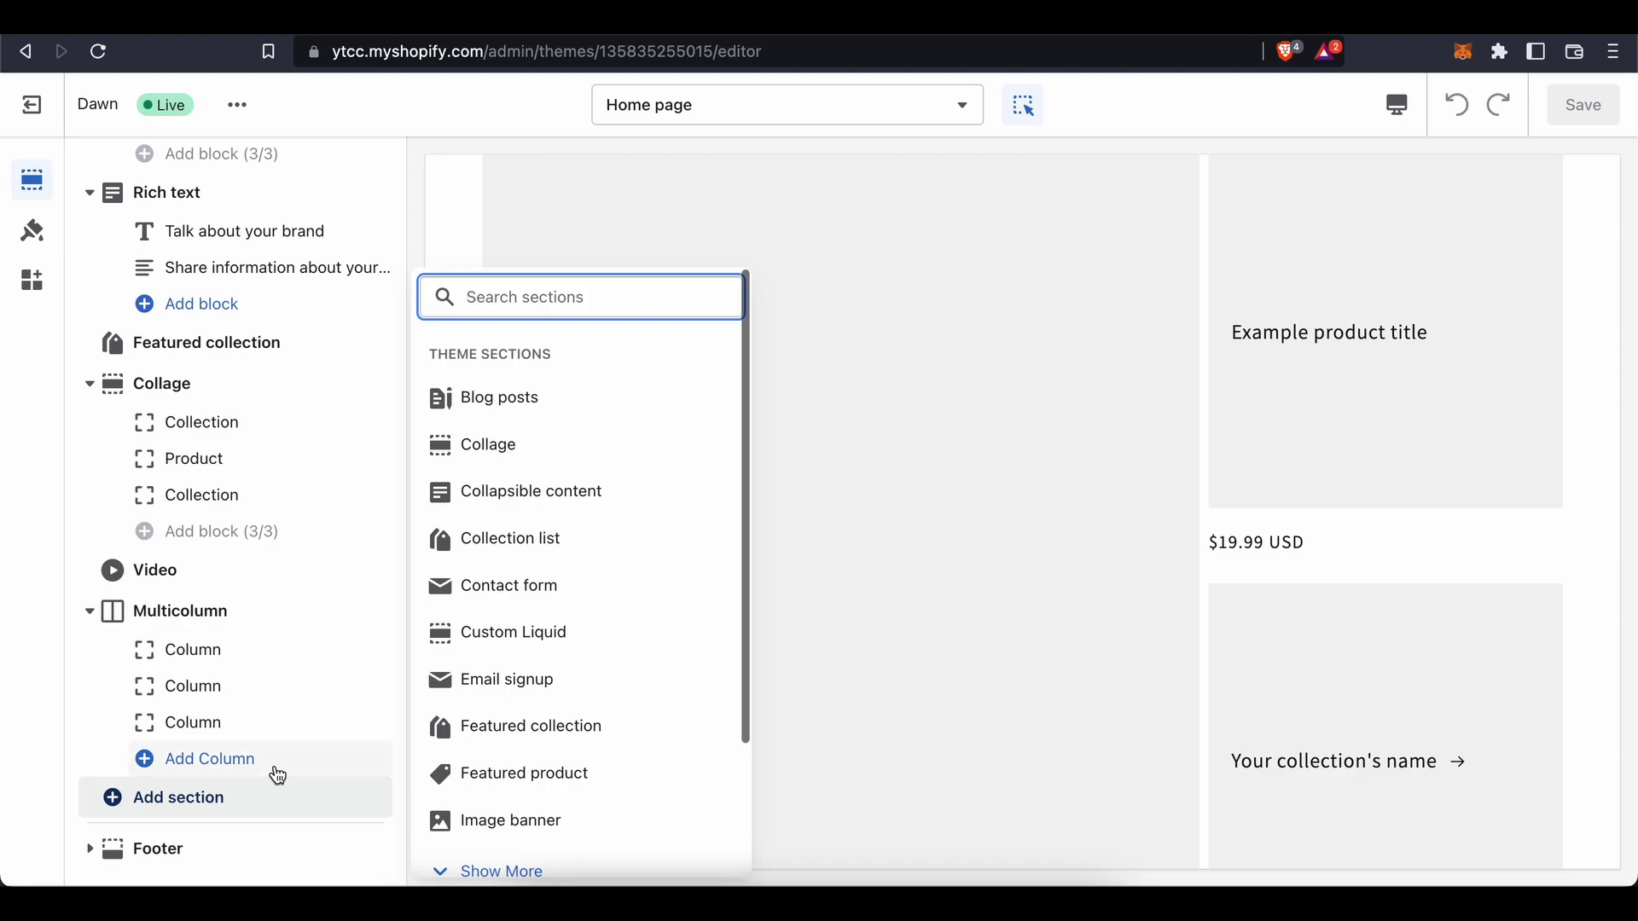
pyautogui.scroll(-4, 523, 717)
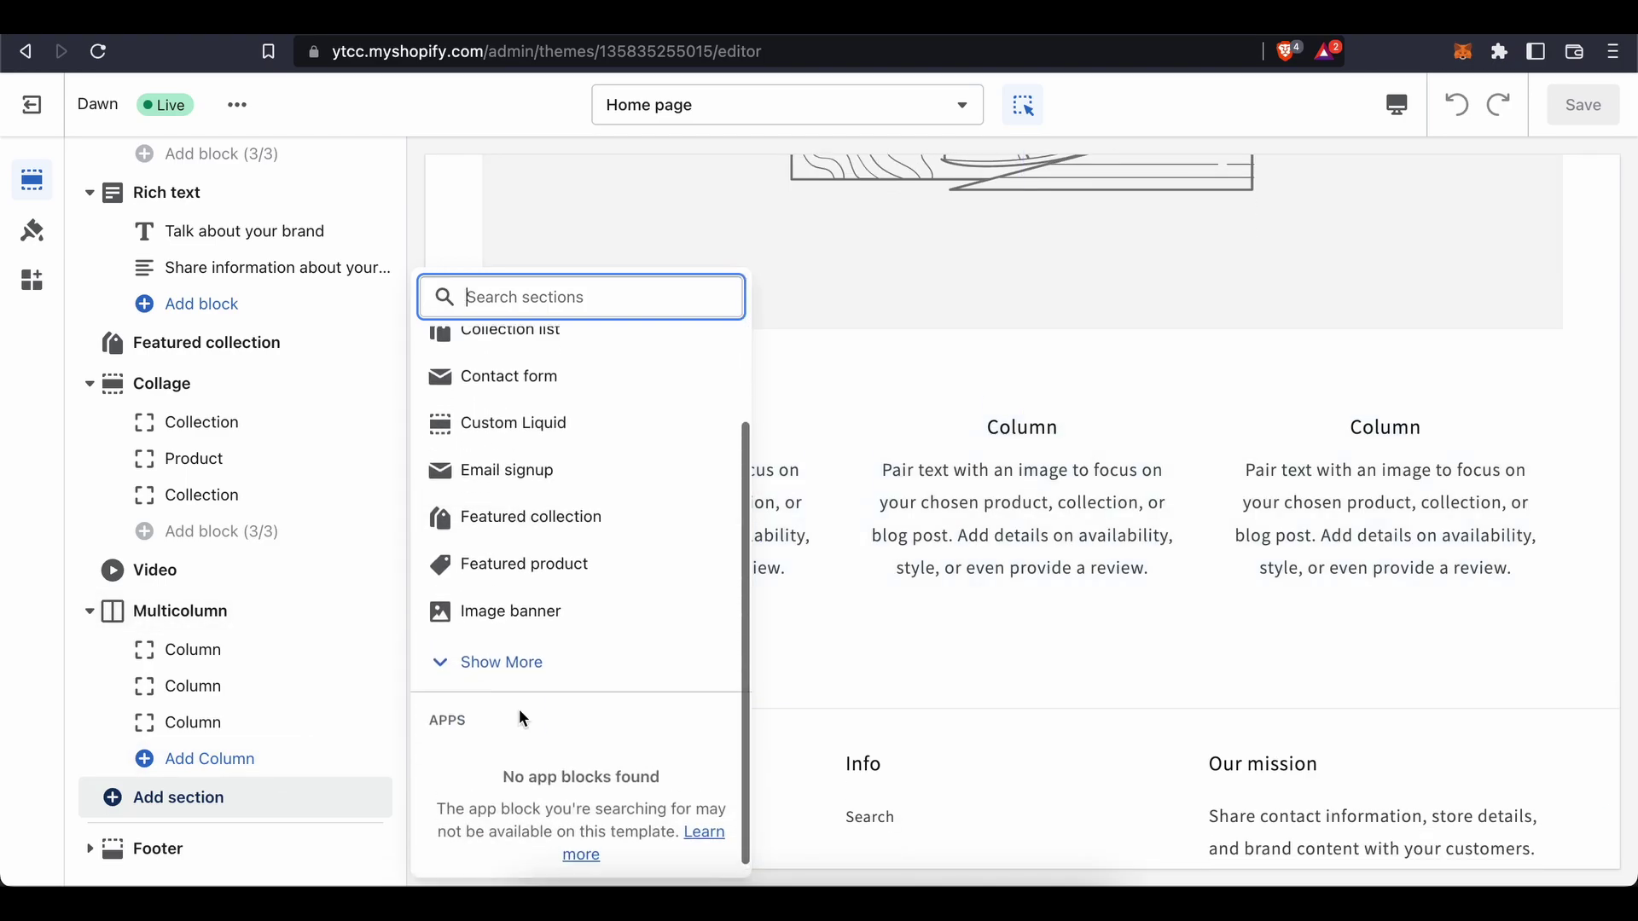
pyautogui.click(528, 704)
pyautogui.scroll(-2, 614, 668)
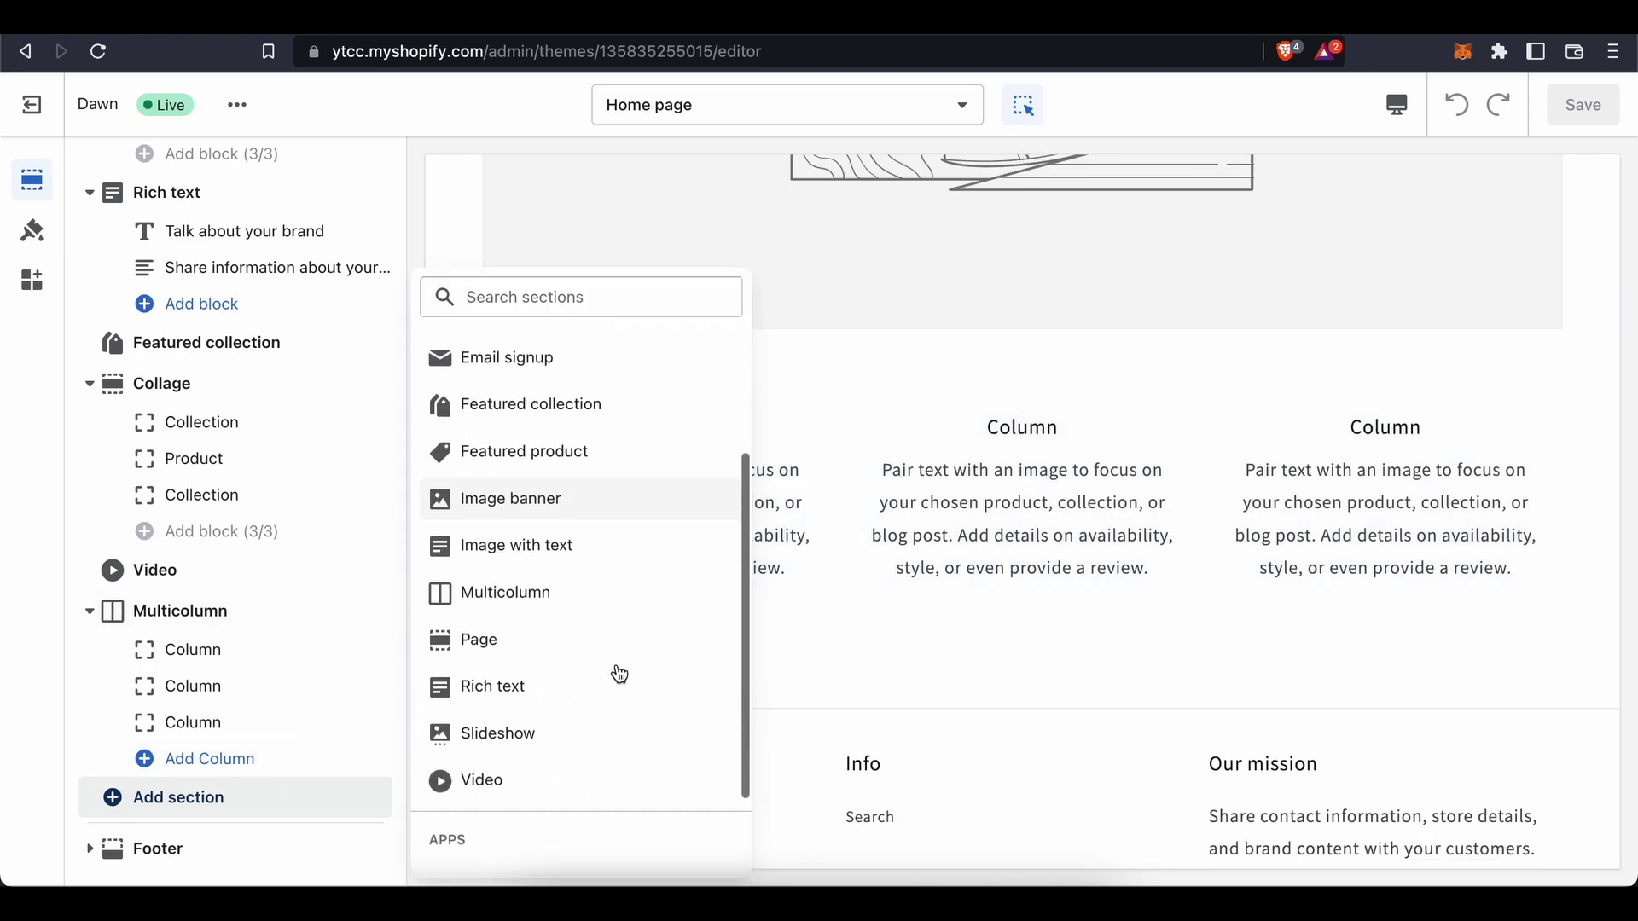
pyautogui.click(564, 736)
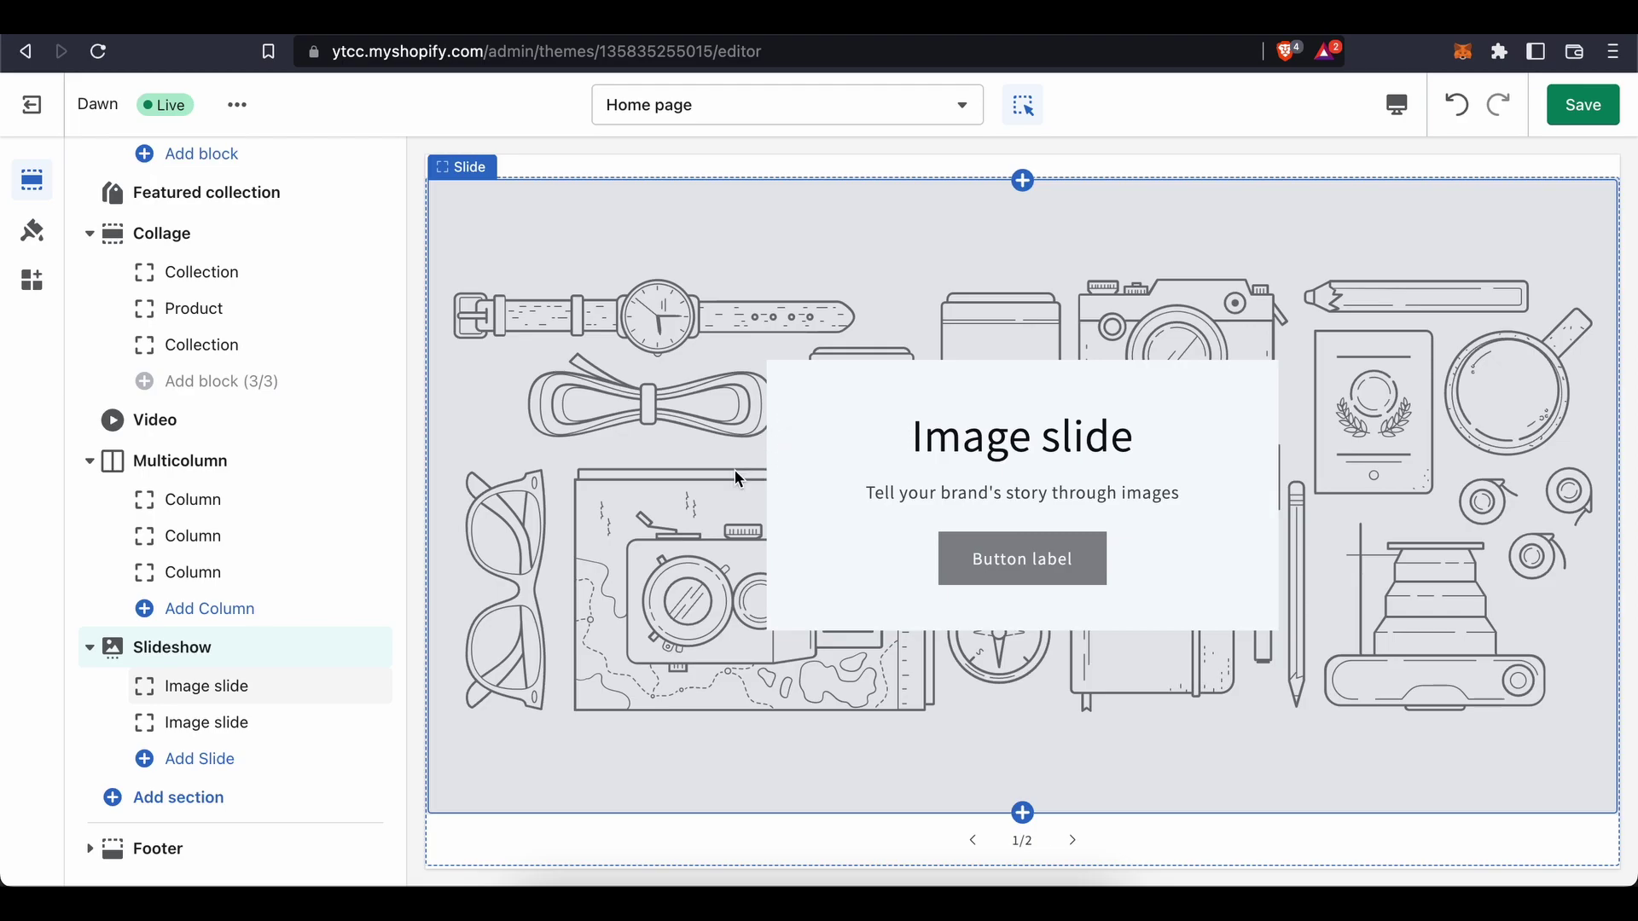
# Set the first image slide's picture to the beach sunset photo from the Staff Favorites category of the free images.
pyautogui.click(263, 686)
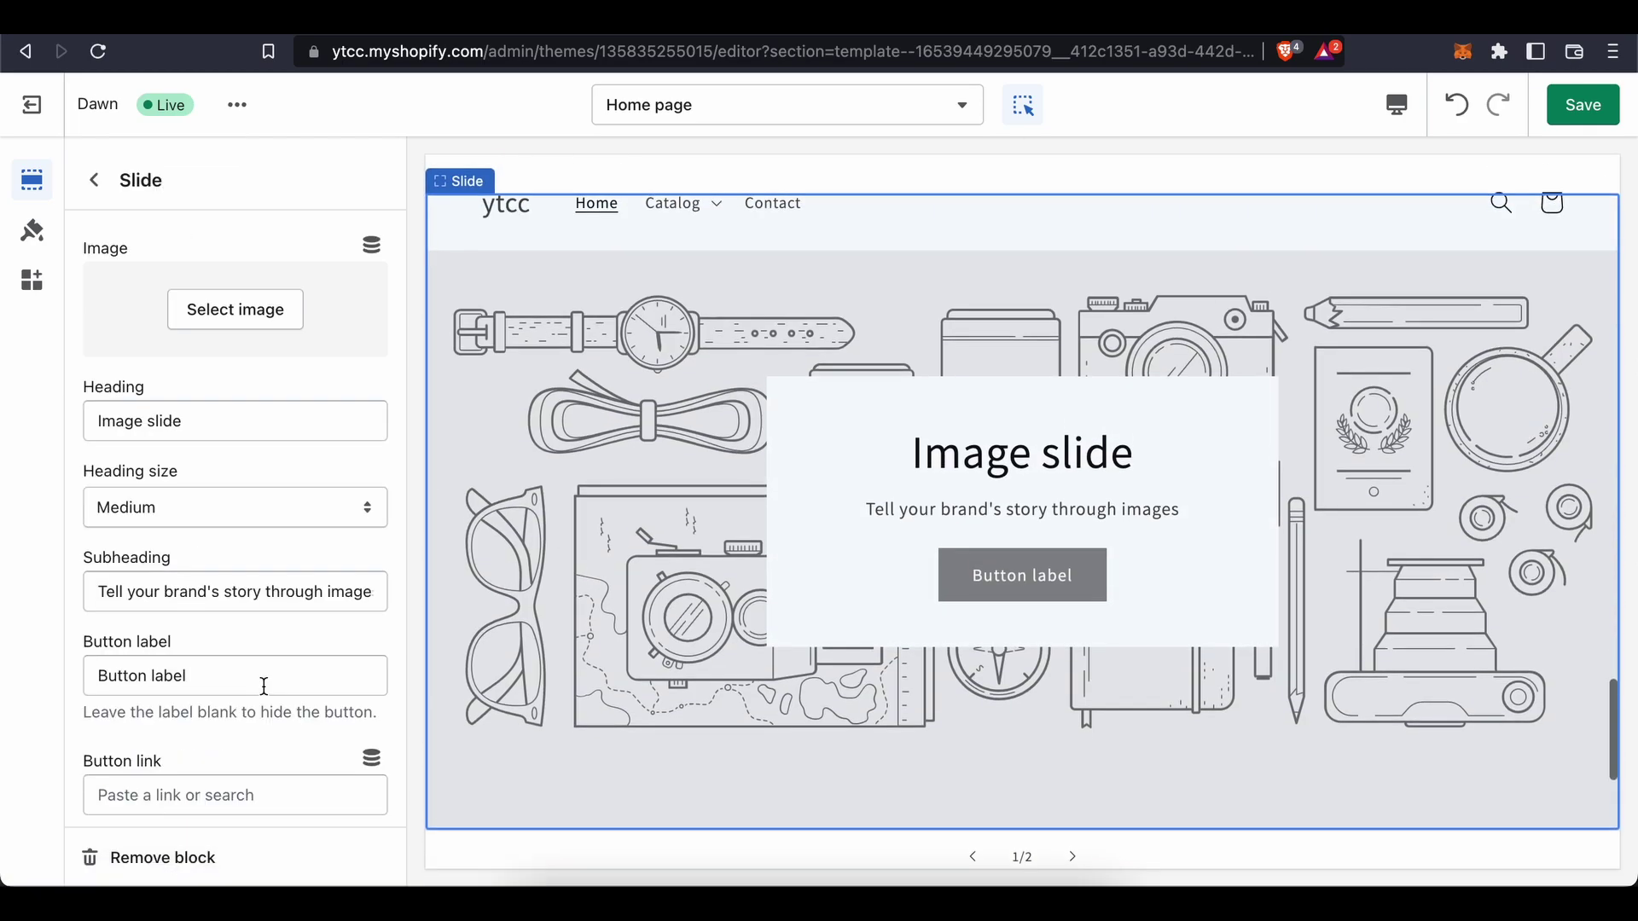
pyautogui.click(271, 318)
pyautogui.click(317, 229)
pyautogui.scroll(-1, 266, 503)
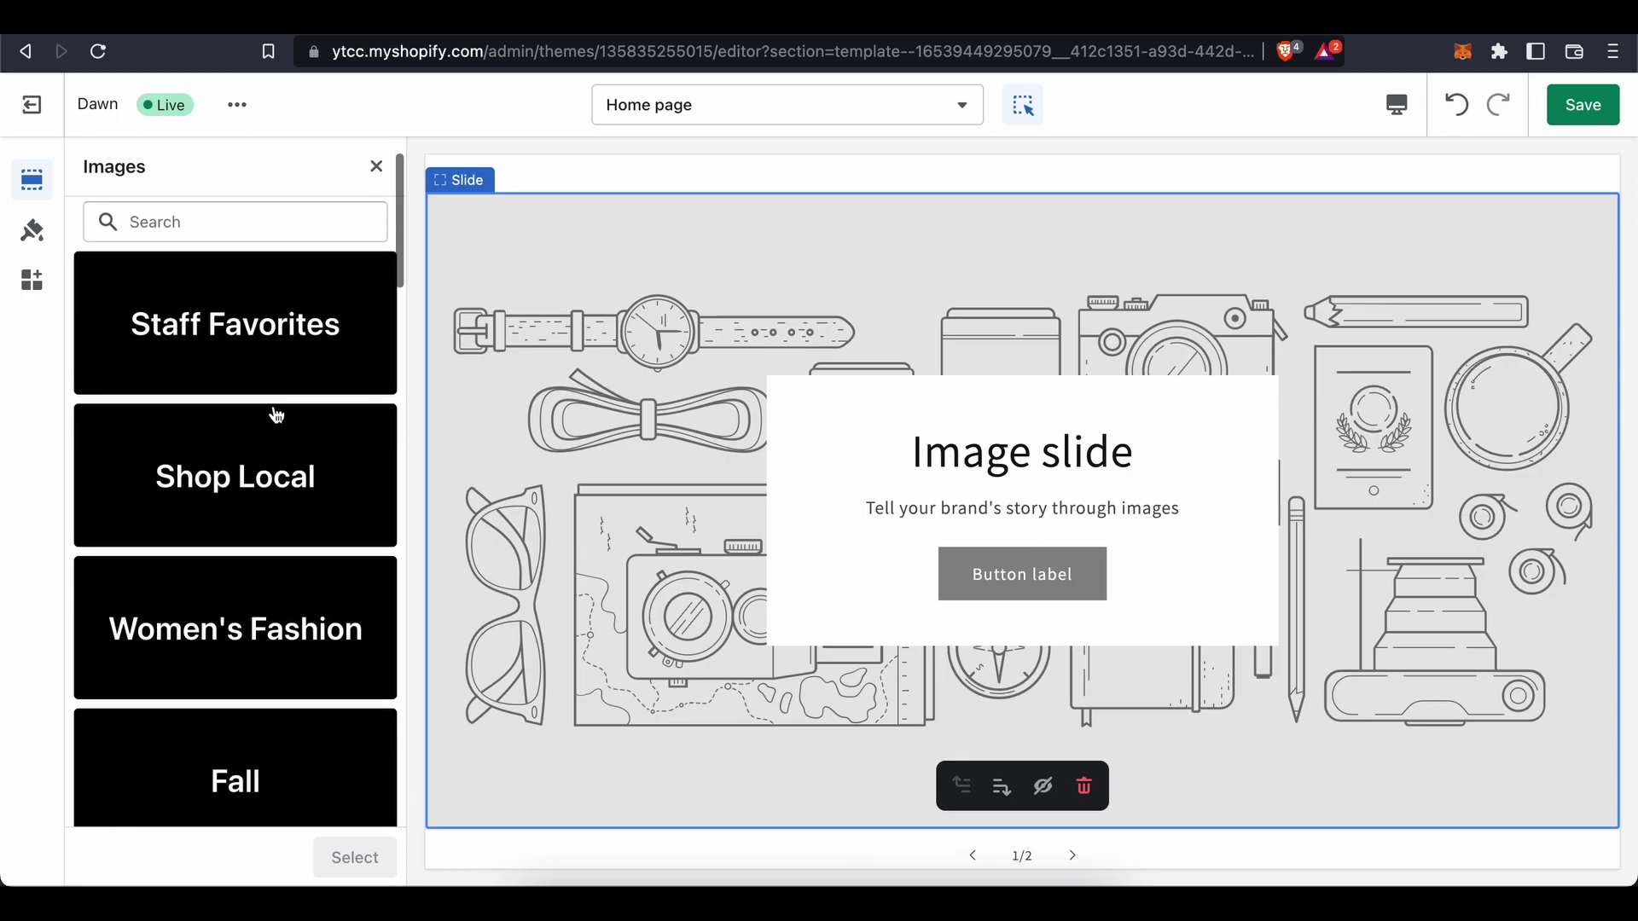
pyautogui.click(269, 323)
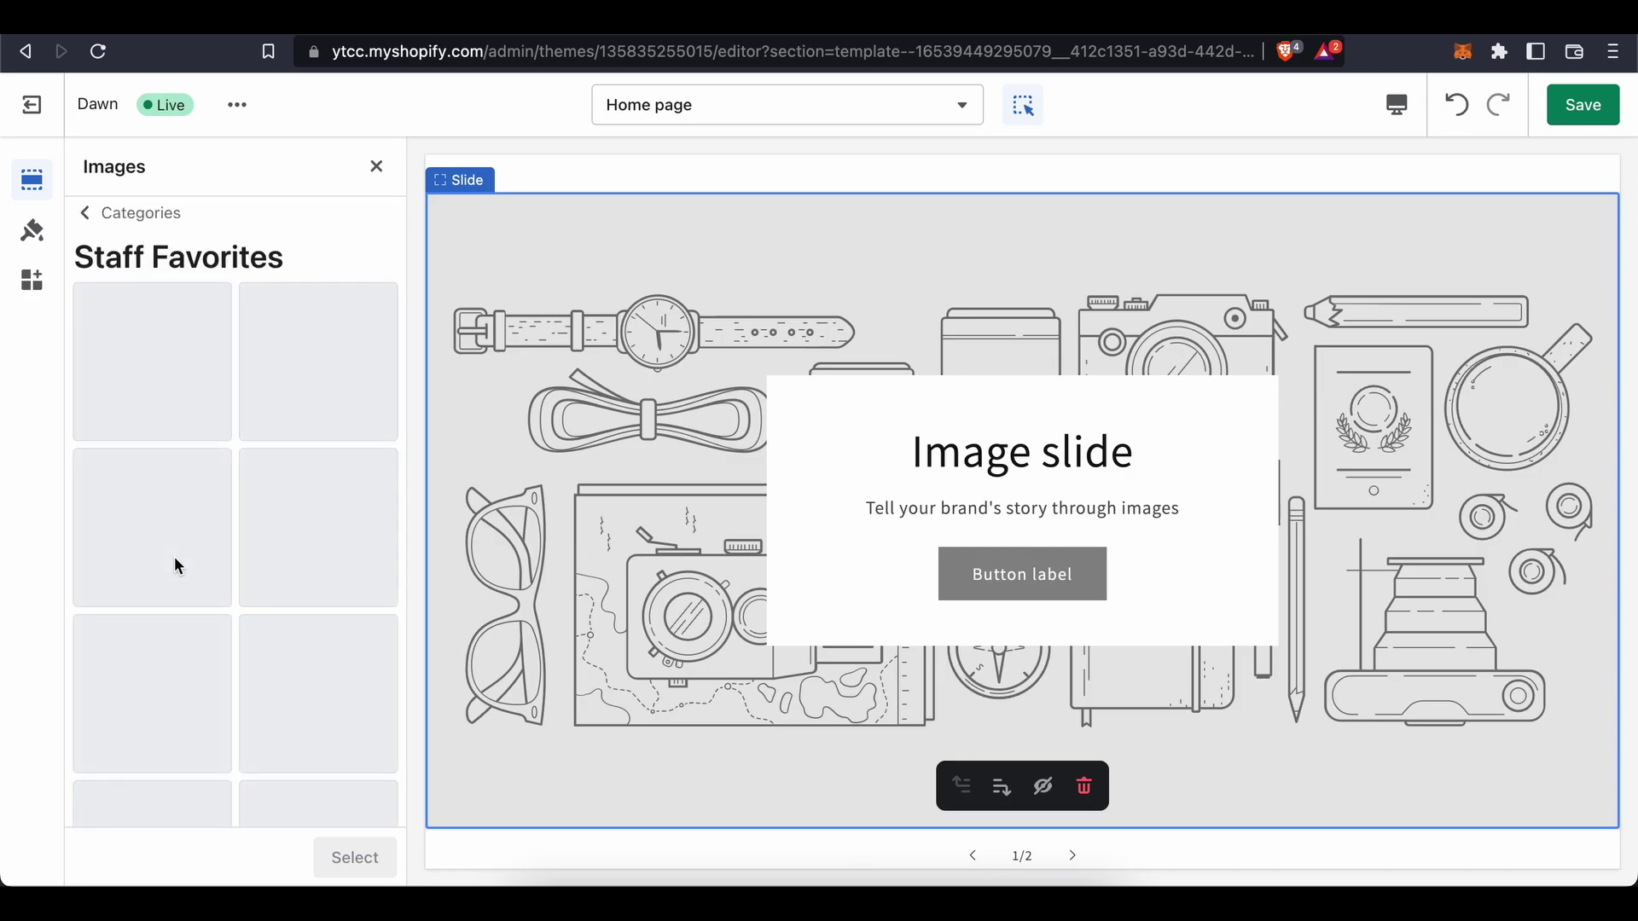
pyautogui.scroll(-1, 256, 477)
pyautogui.click(306, 365)
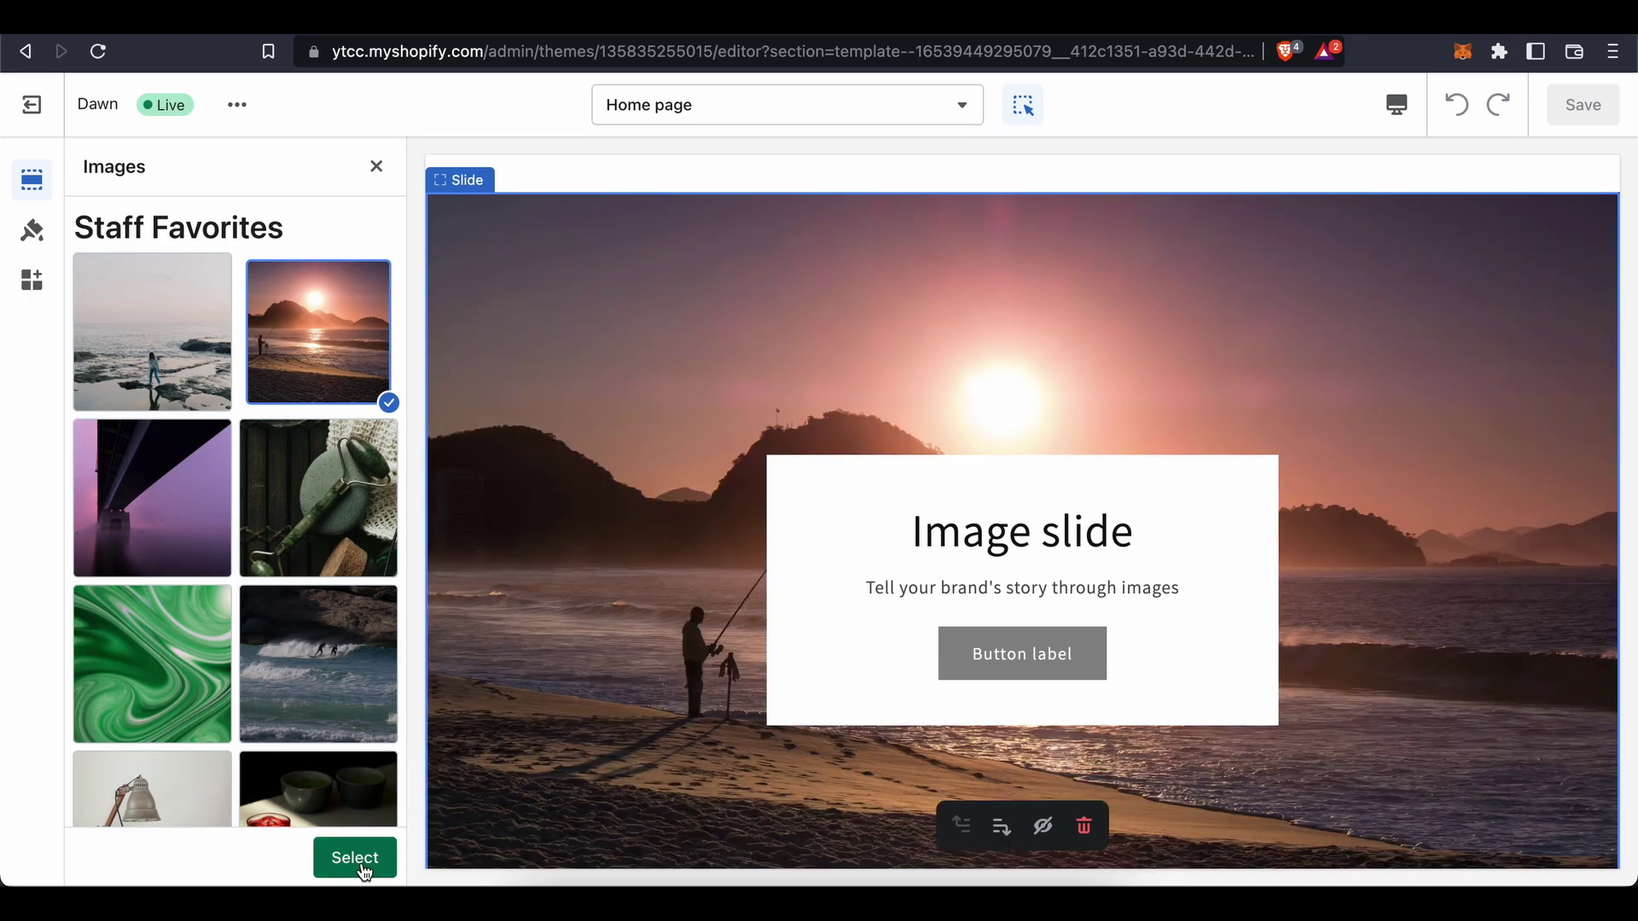
pyautogui.click(358, 860)
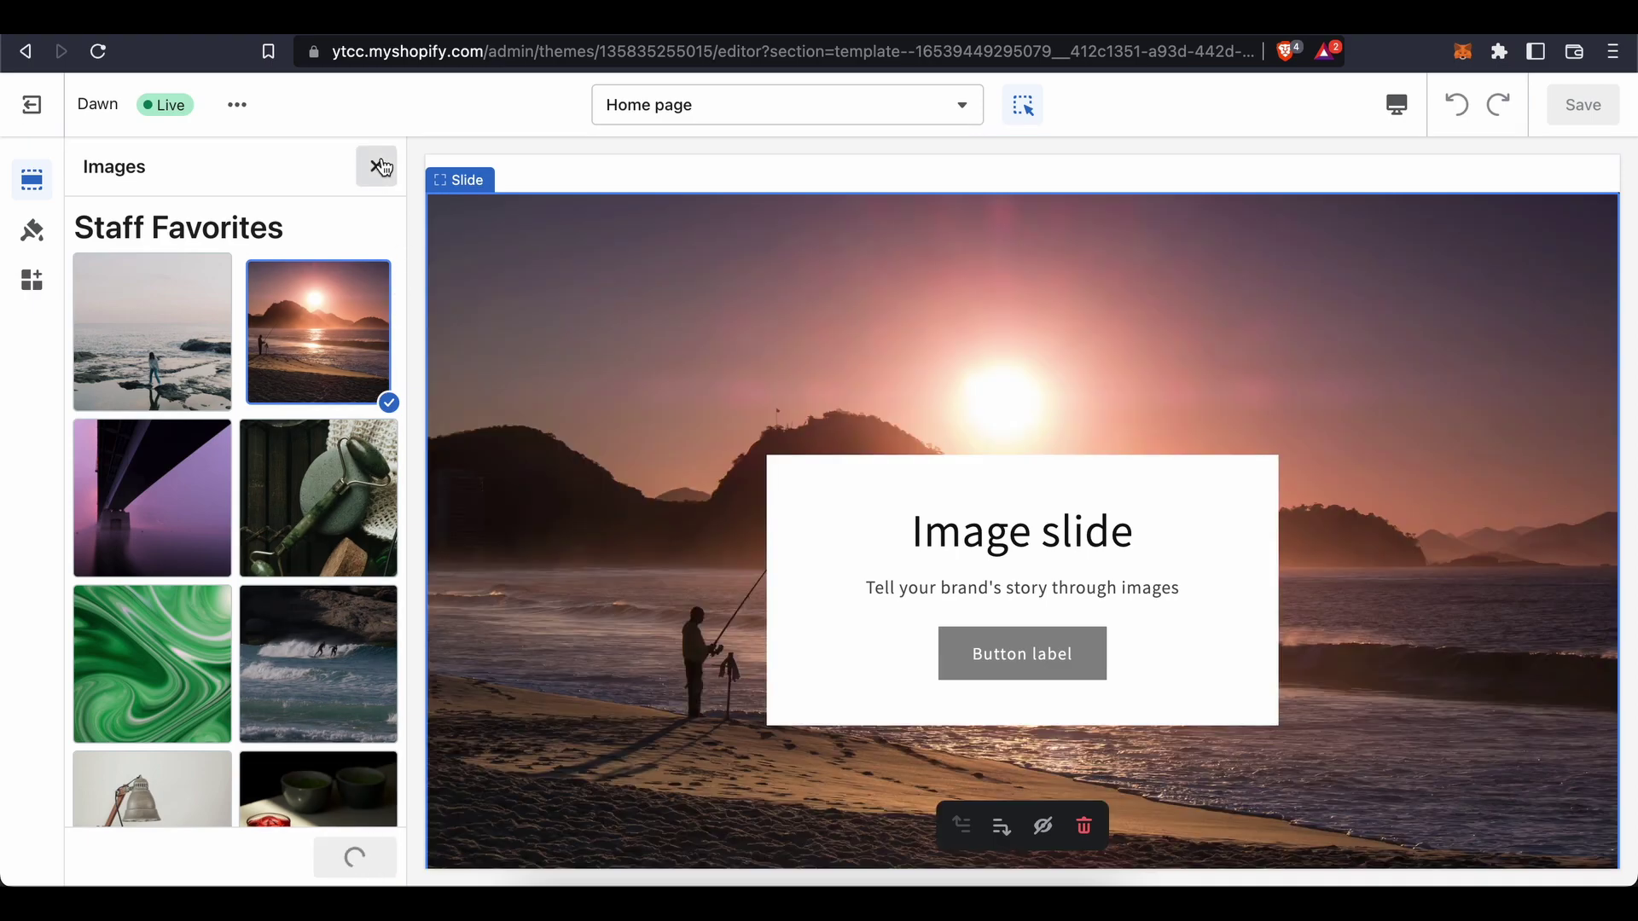
# Close the image picker and look over the first image slide's heading, subheading and button settings.
pyautogui.click(370, 180)
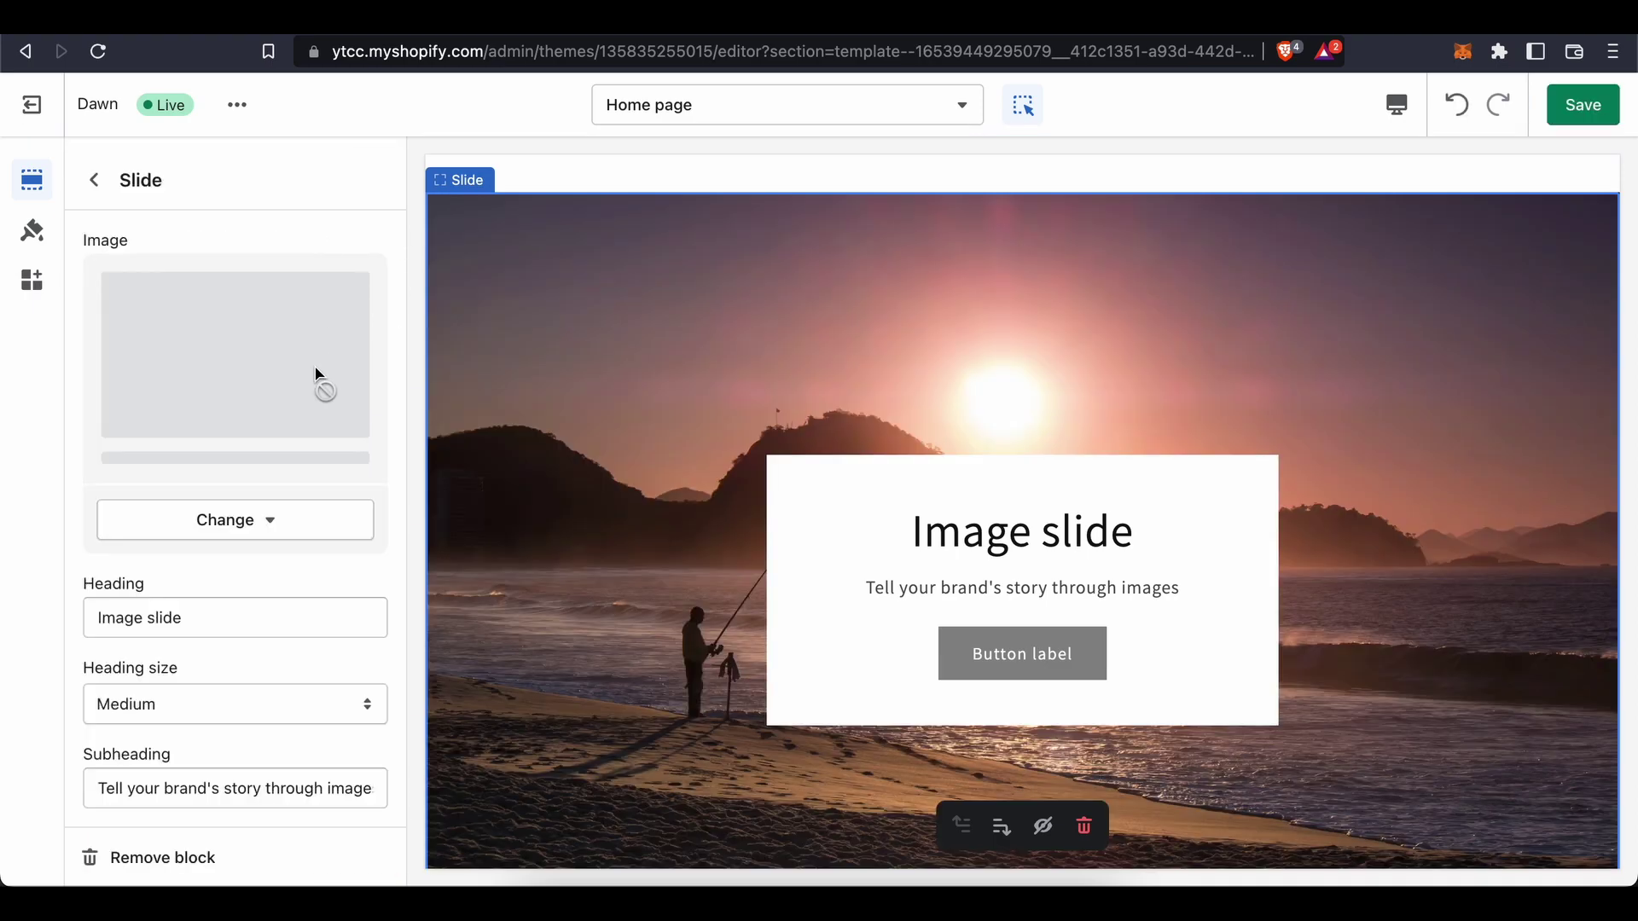
pyautogui.scroll(-2, 247, 510)
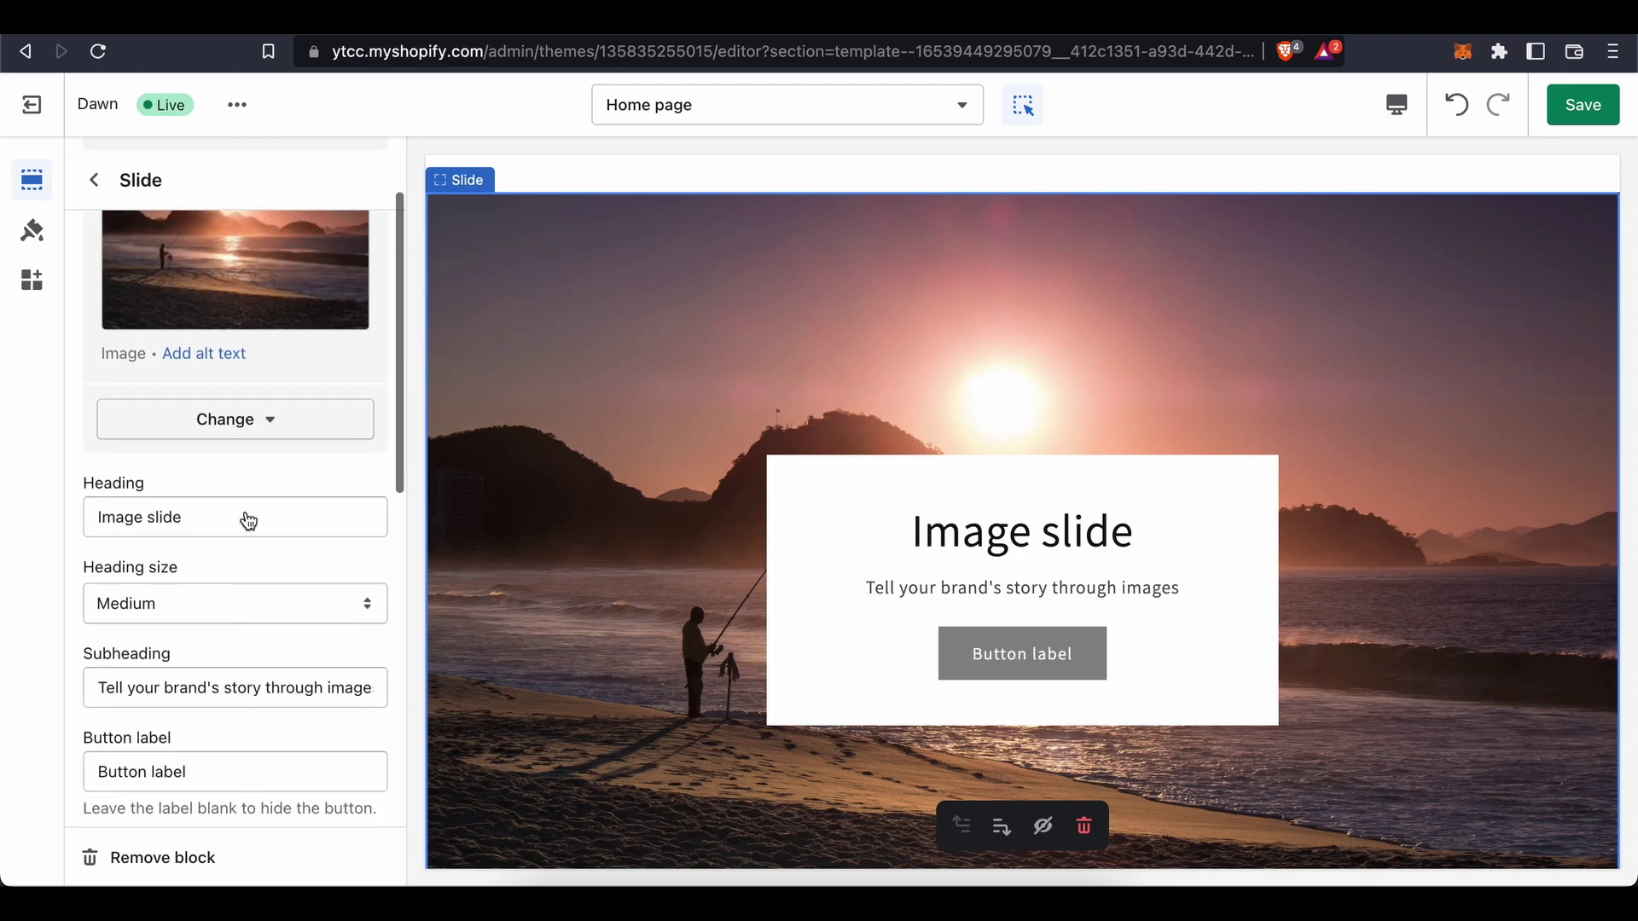
pyautogui.scroll(3, 213, 384)
# Choose the pie slice photo from the free images as the second image slide's picture.
pyautogui.click(94, 179)
pyautogui.click(196, 730)
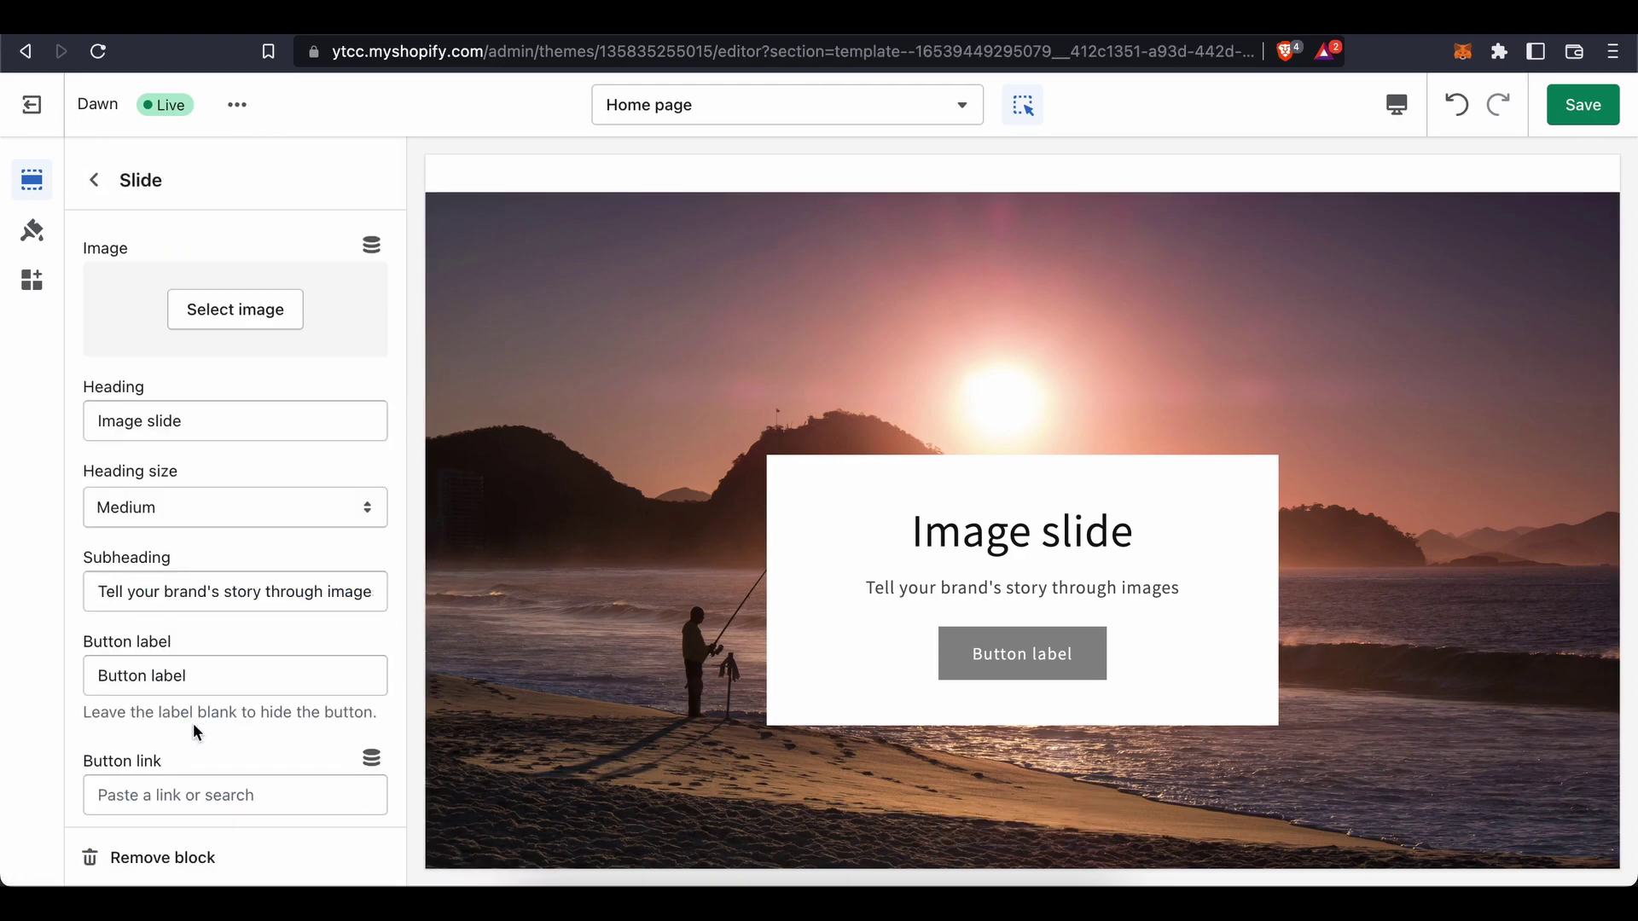
pyautogui.click(270, 309)
pyautogui.click(300, 248)
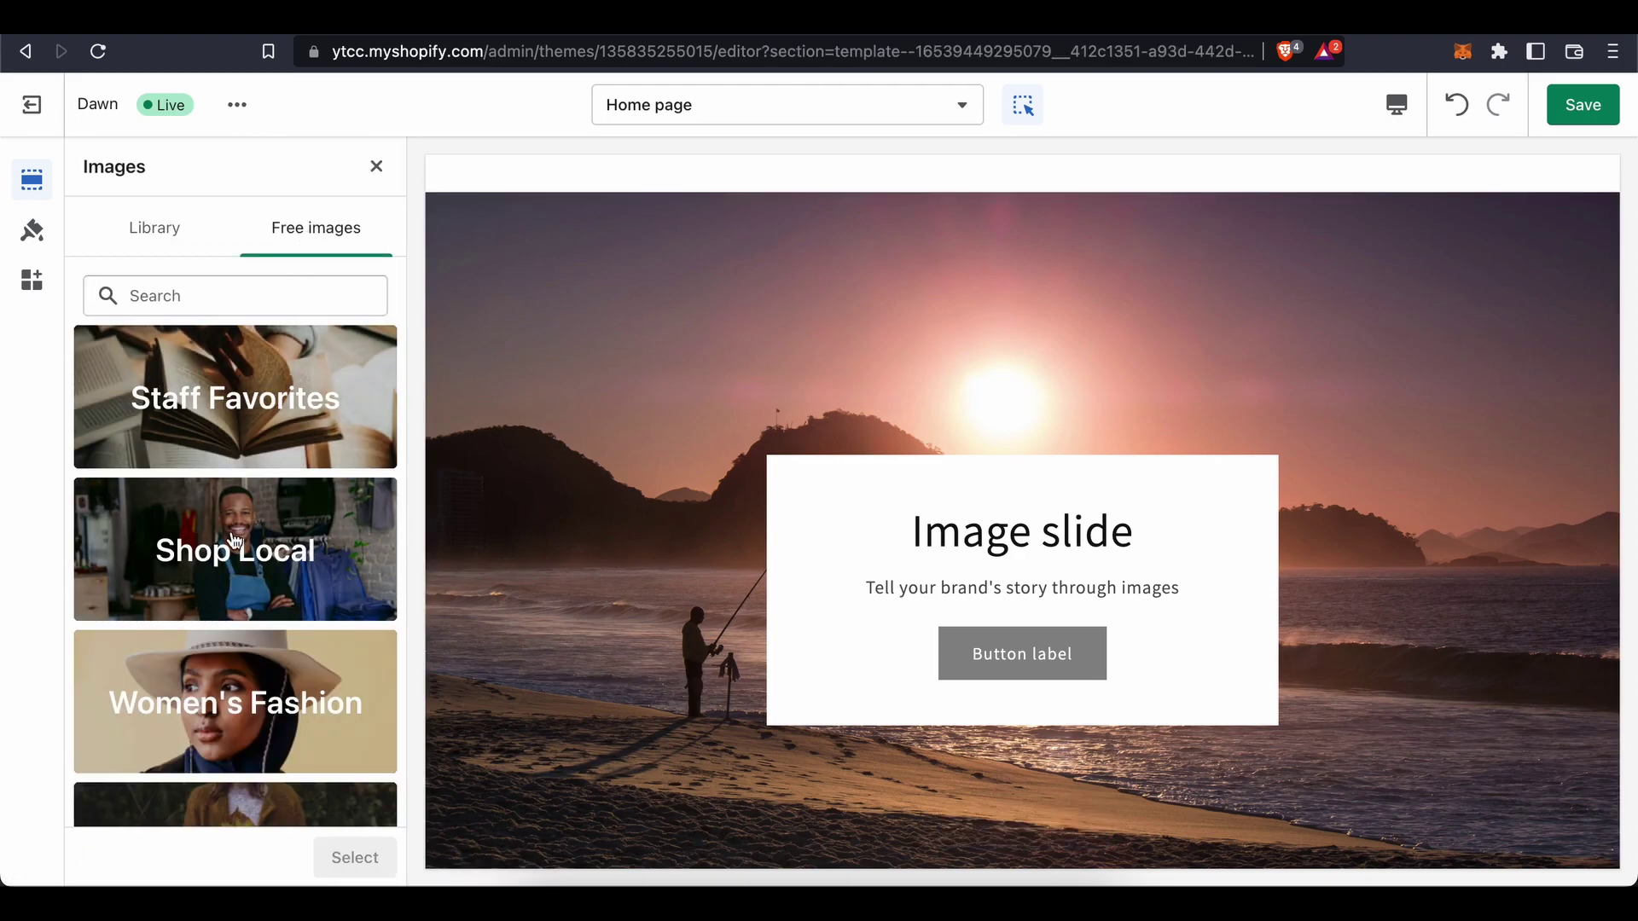
pyautogui.scroll(-3, 239, 682)
pyautogui.click(239, 708)
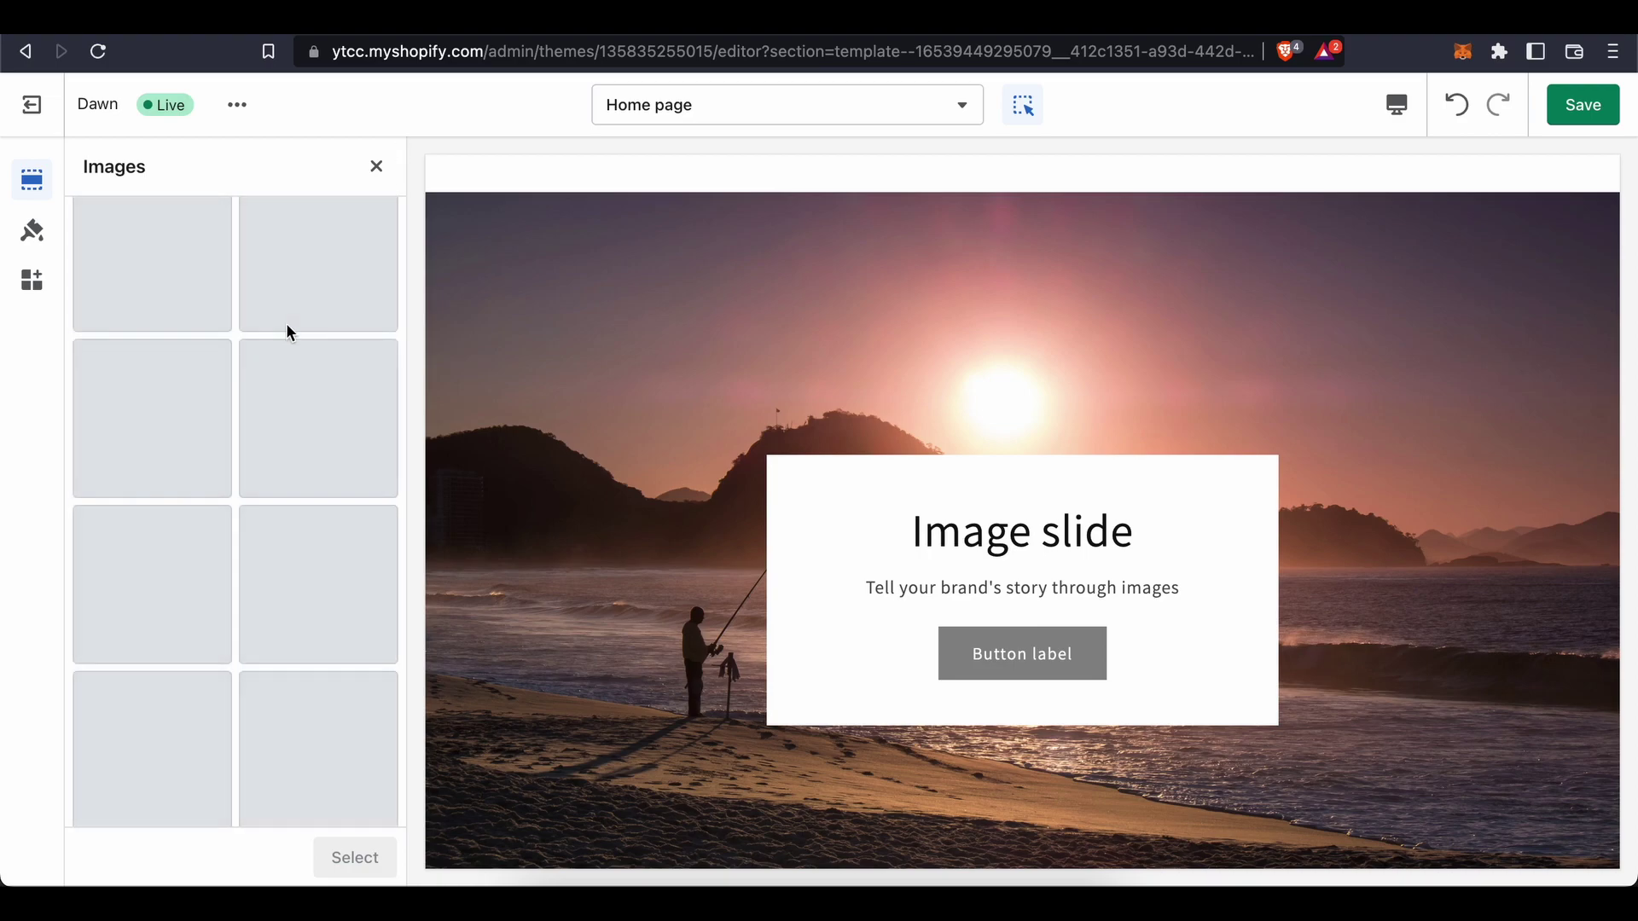
pyautogui.click(282, 426)
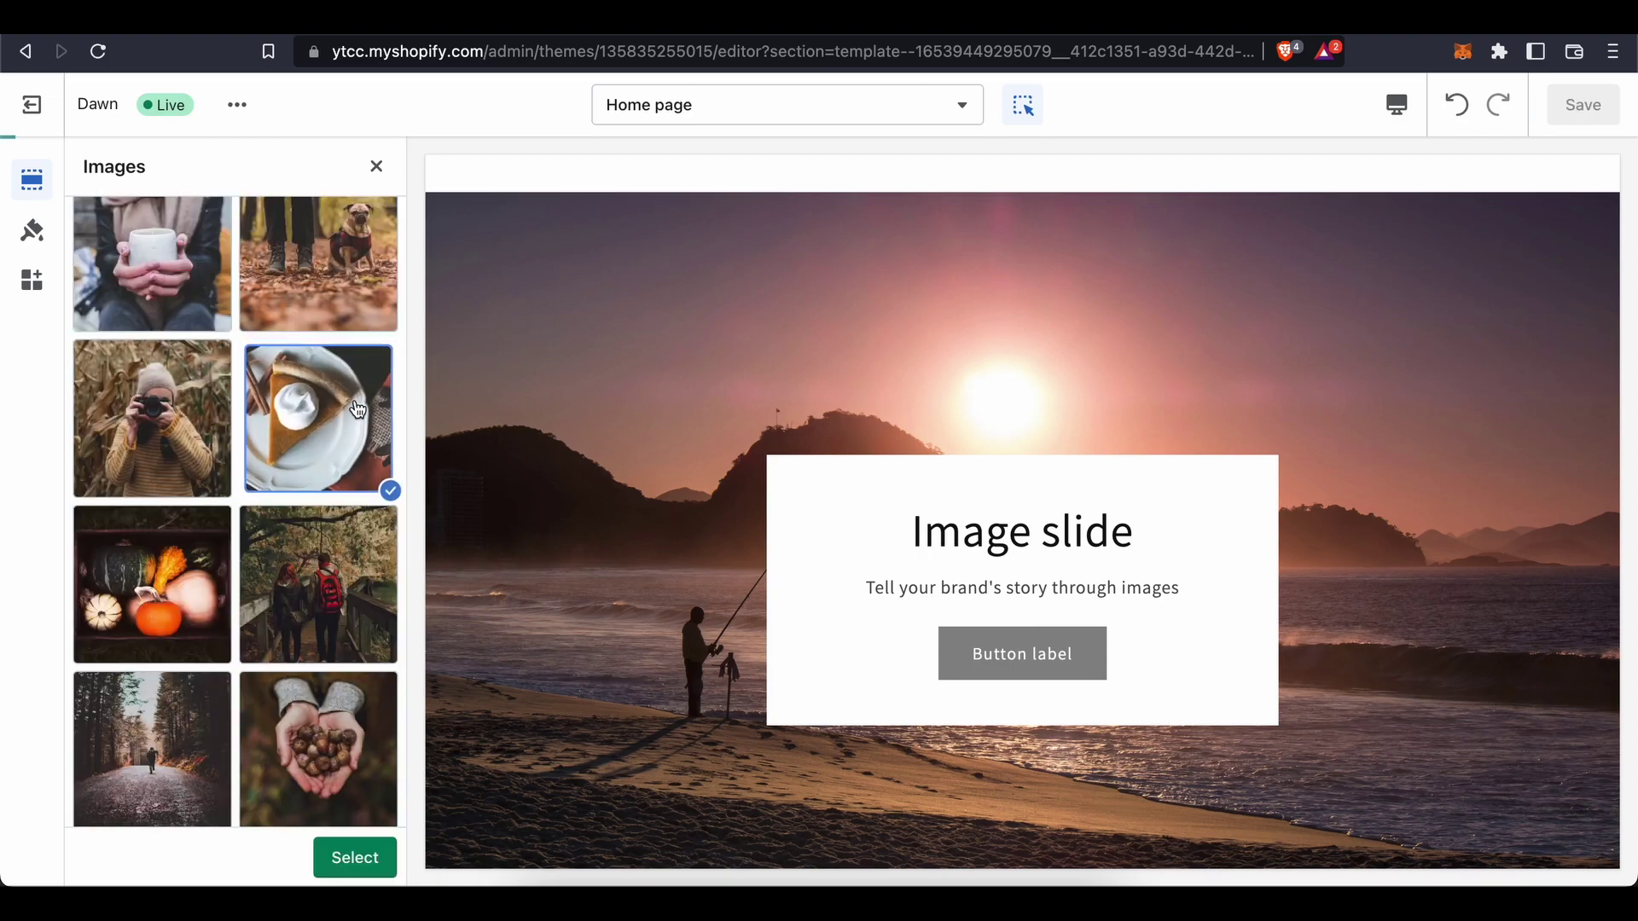
# Try the slideshow's next-slide control in the home page preview and keep the preview in Desktop view.
pyautogui.scroll(-5, 794, 555)
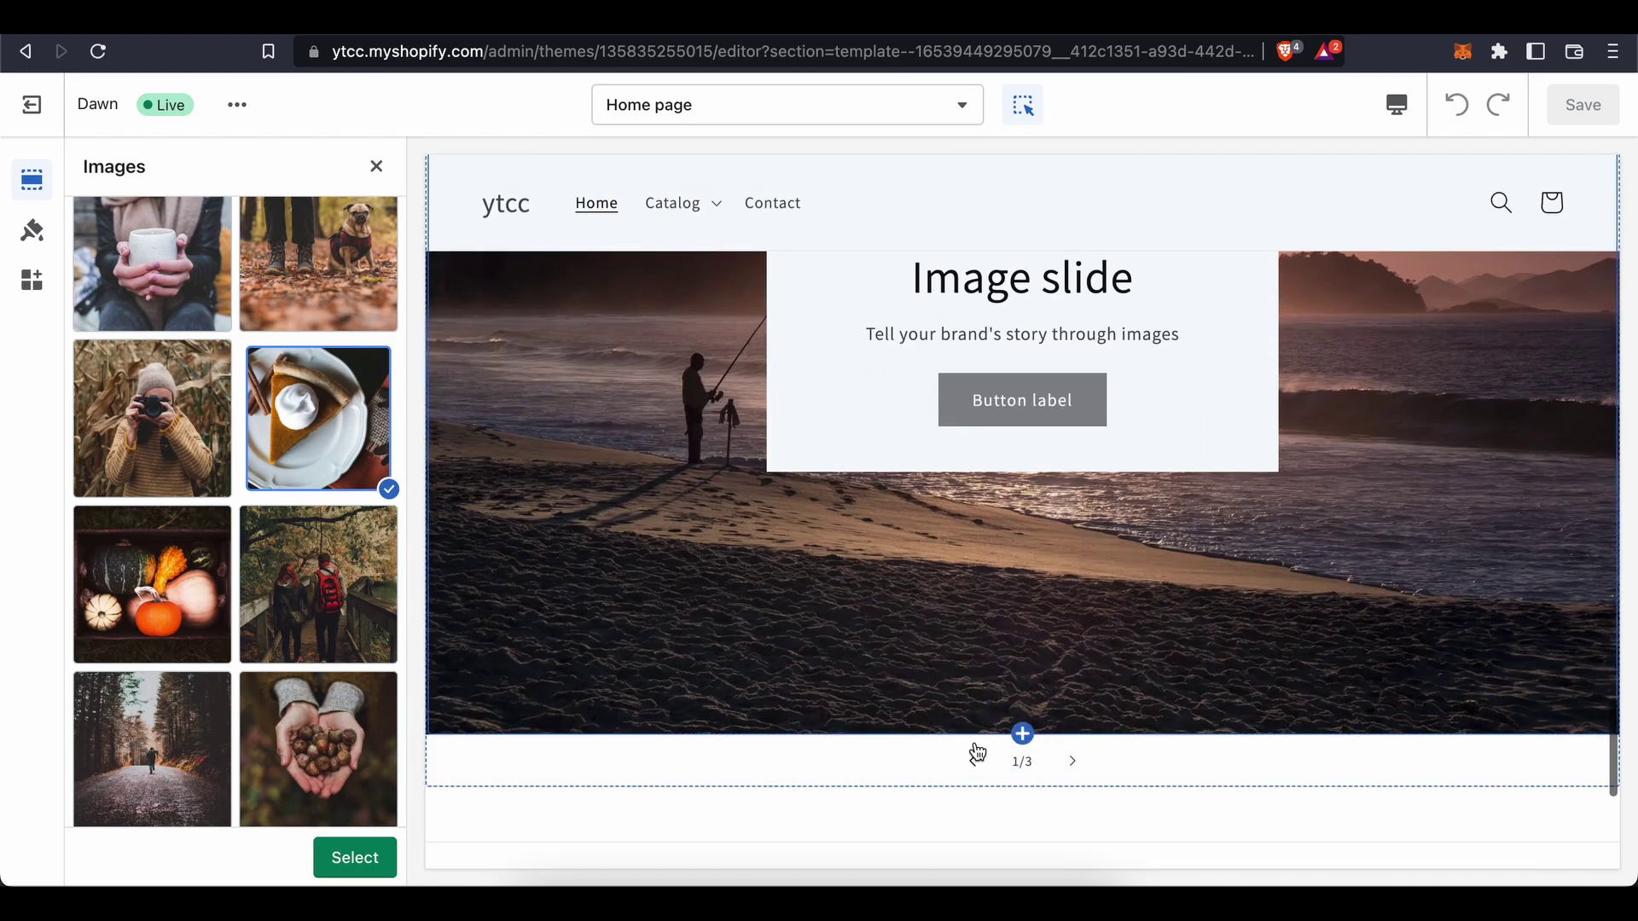
pyautogui.click(1066, 759)
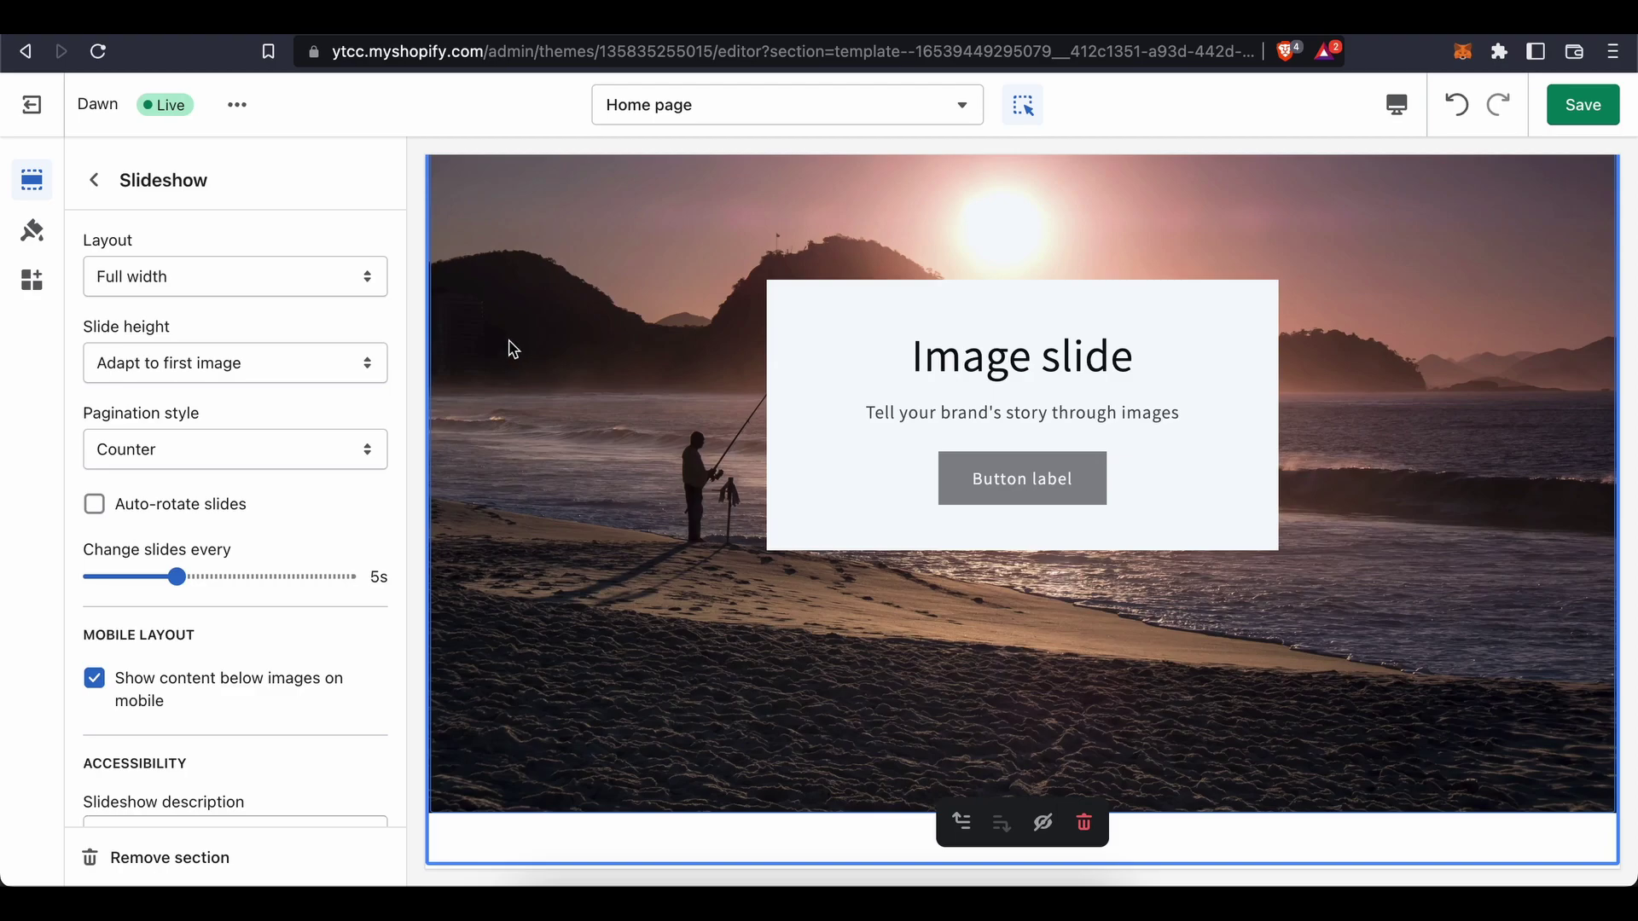
pyautogui.scroll(20, 537, 375)
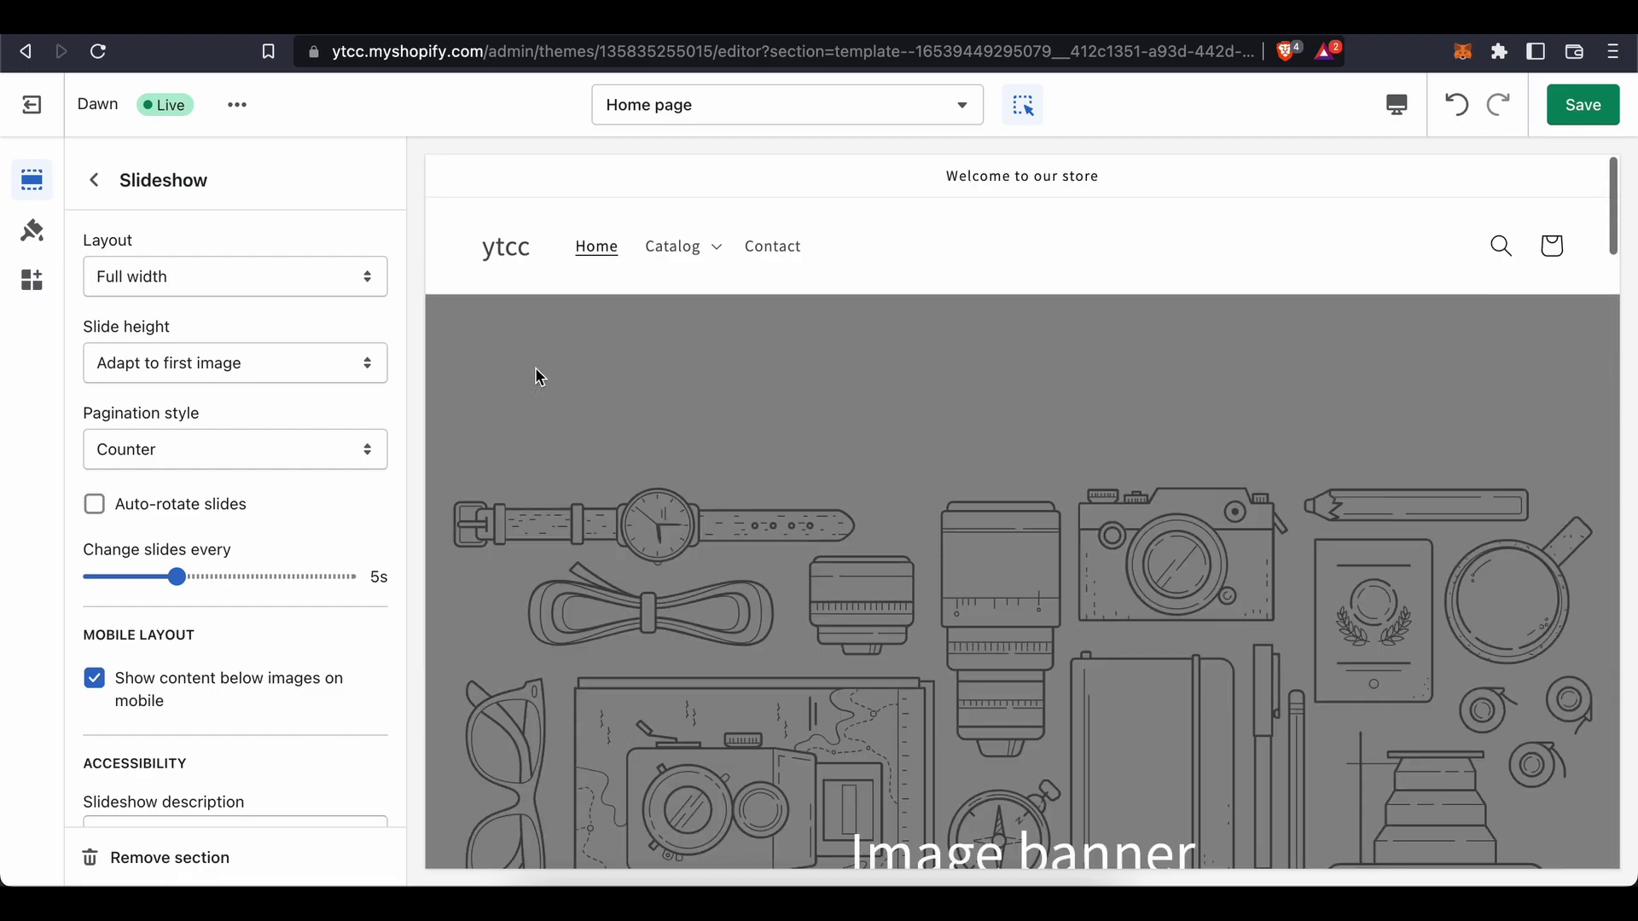
pyautogui.click(1396, 104)
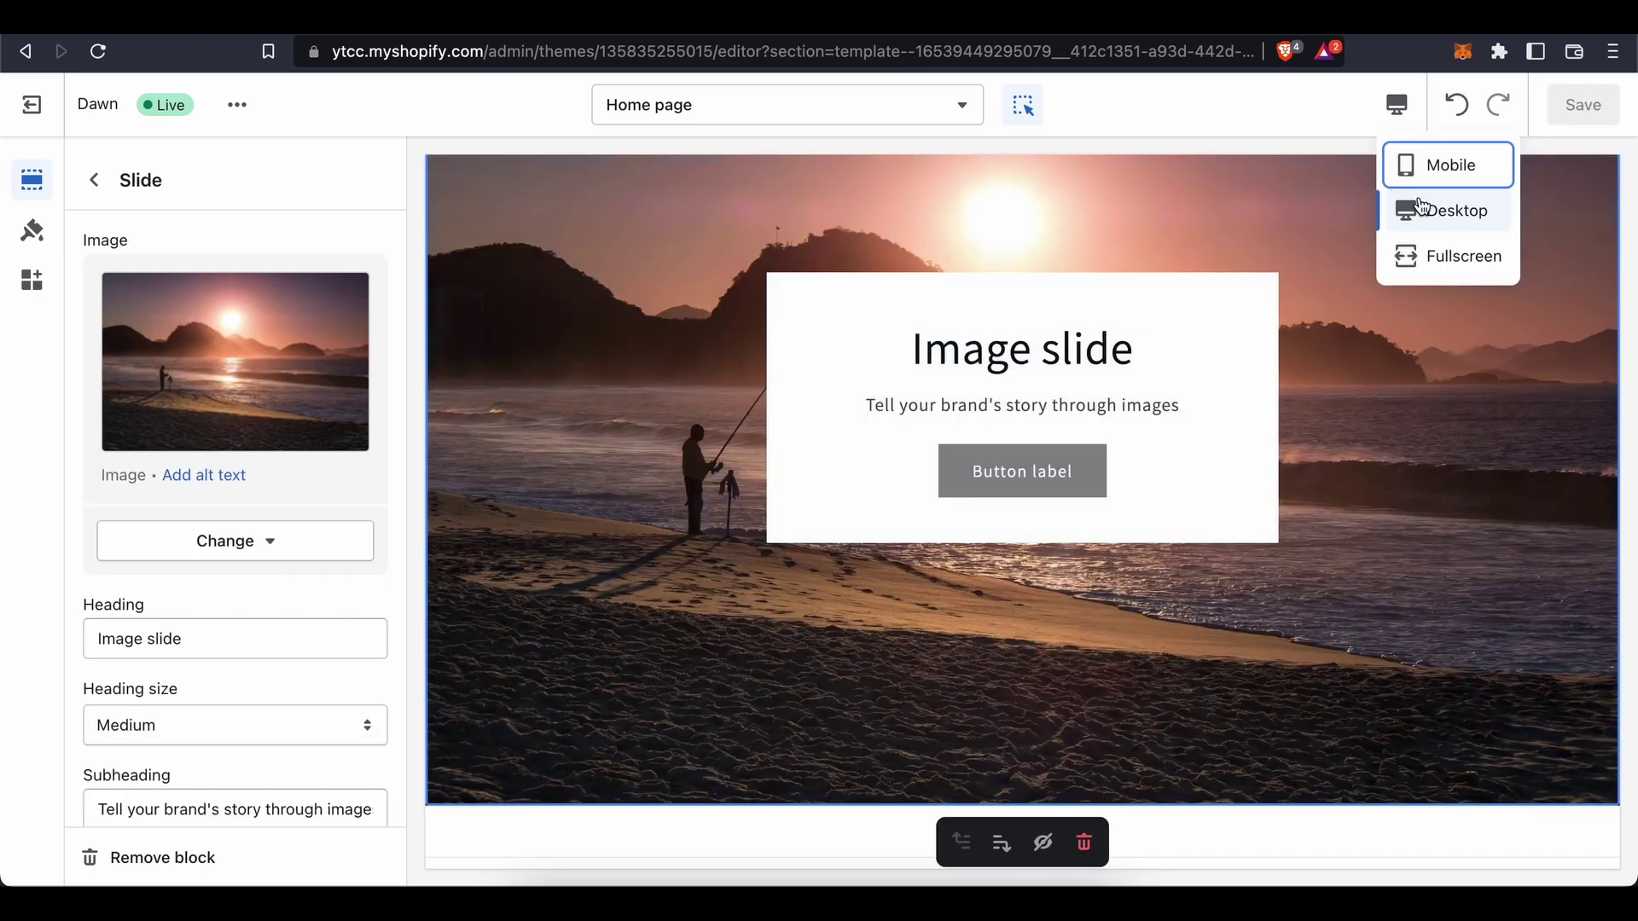
pyautogui.click(1439, 209)
# View the live store from the theme editor and examine the slideshow near the end of the home page.
pyautogui.click(235, 104)
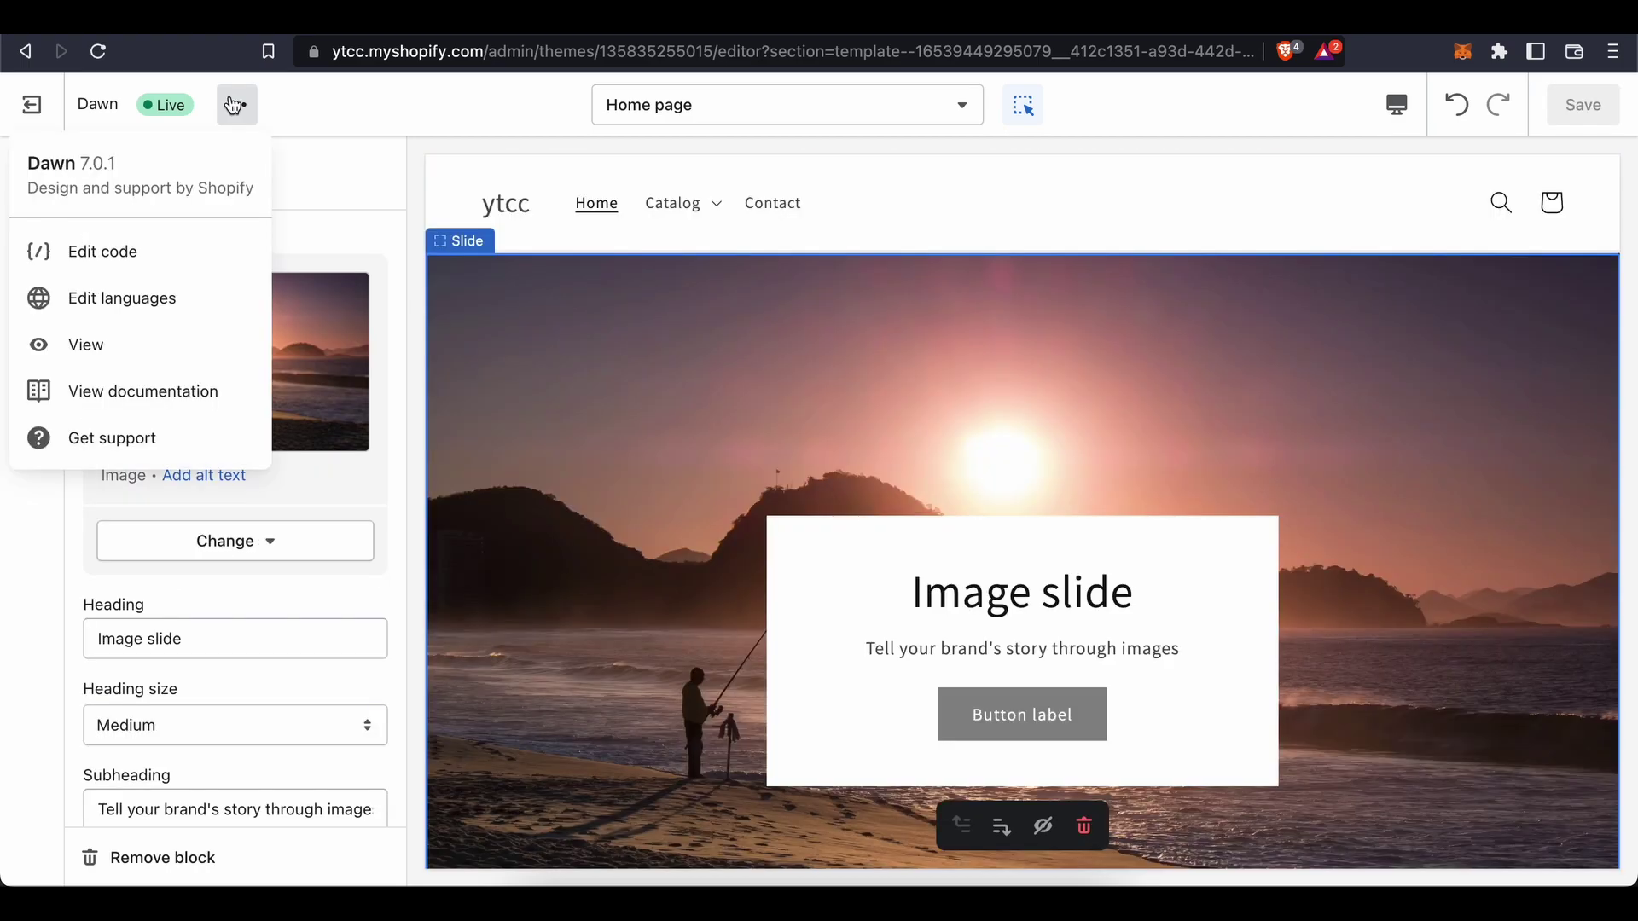
pyautogui.click(169, 352)
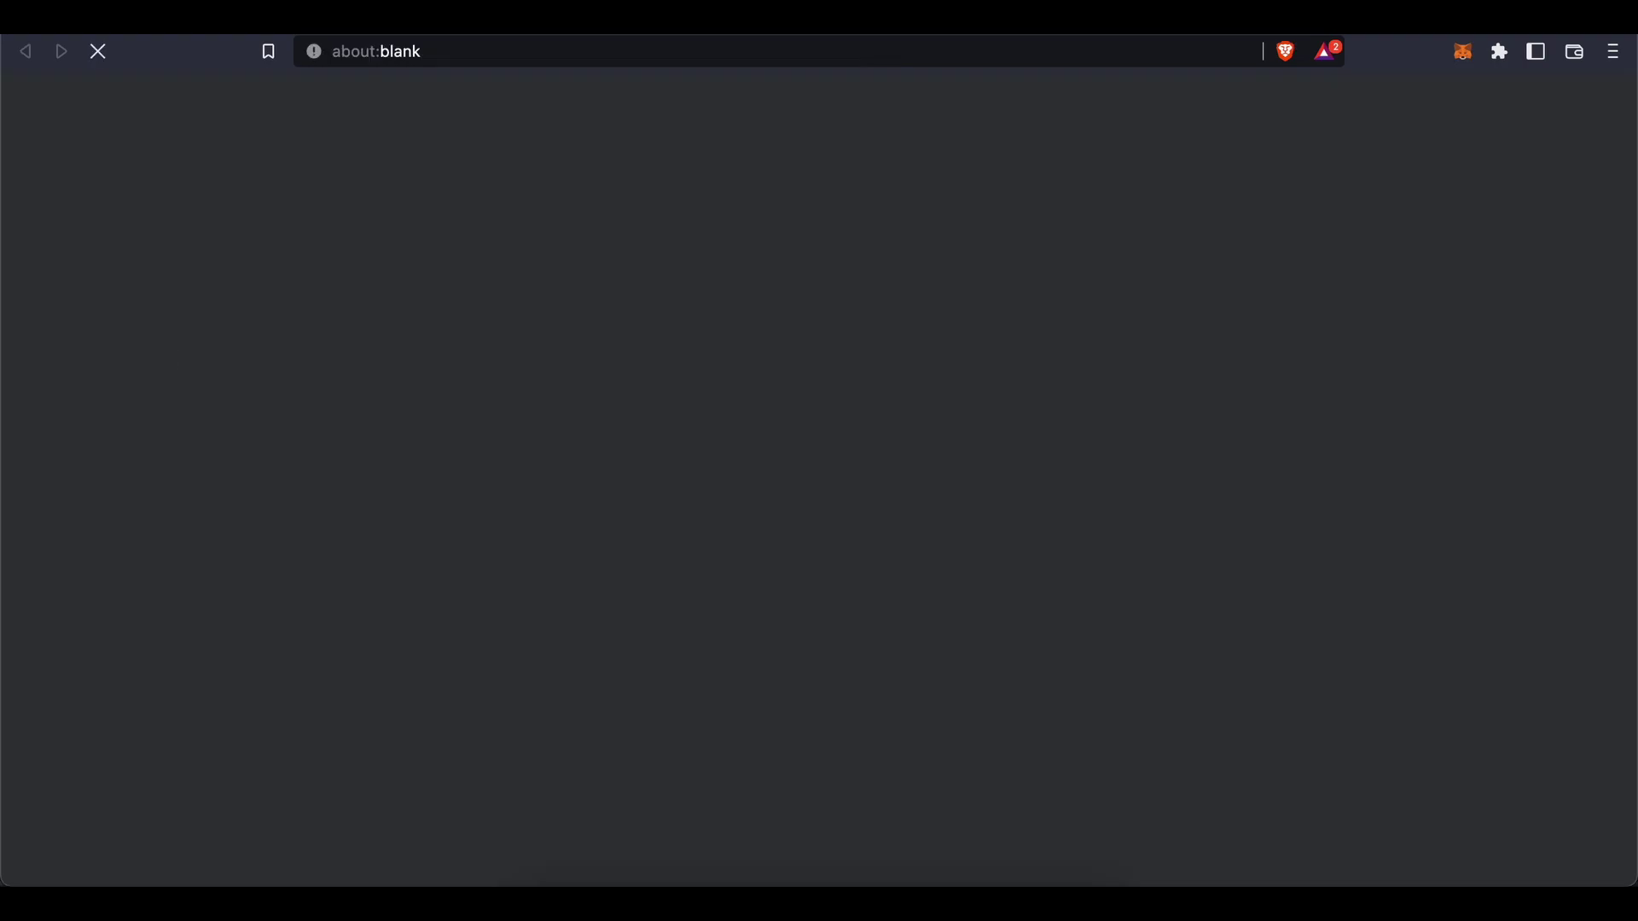
pyautogui.scroll(-15, 713, 213)
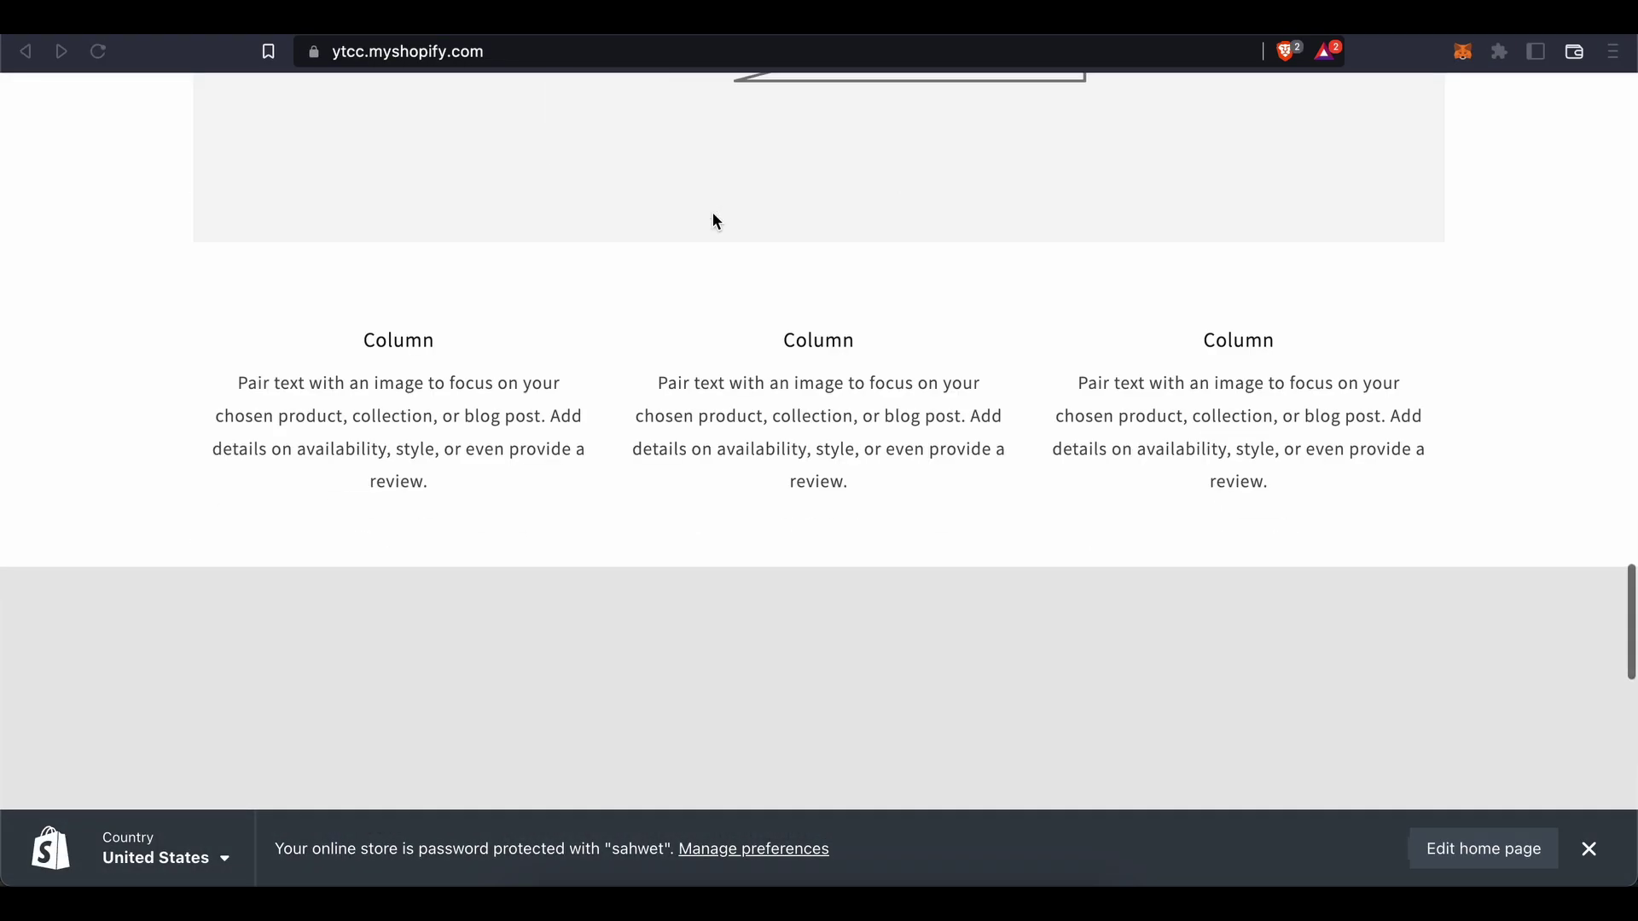
pyautogui.scroll(-6, 713, 213)
pyautogui.scroll(2, 710, 222)
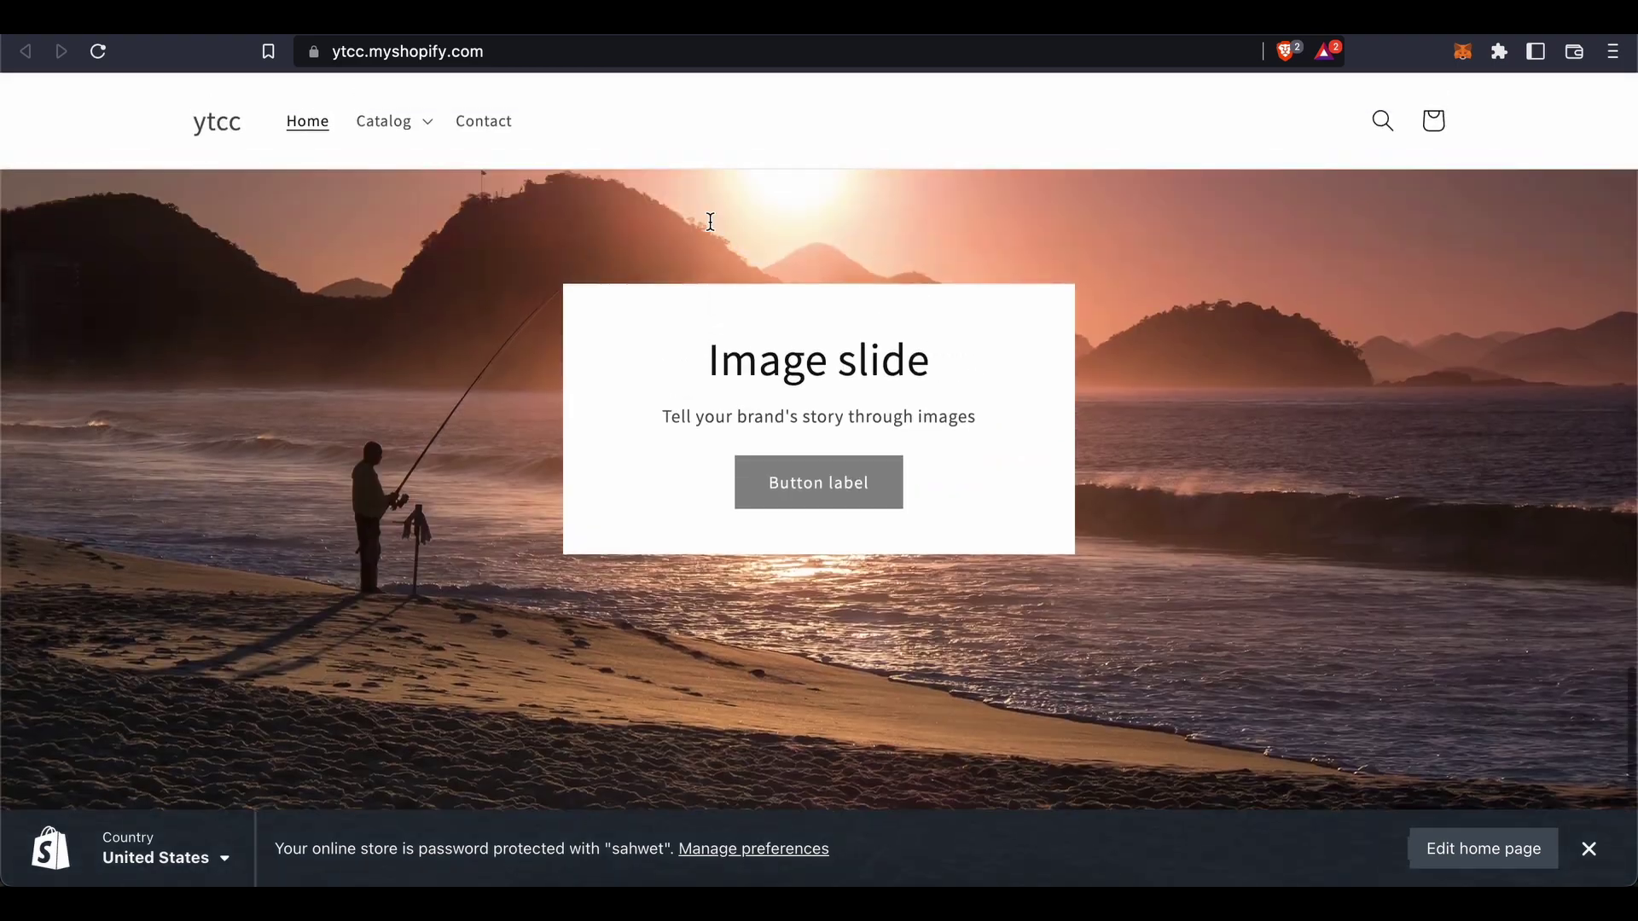
pyautogui.scroll(-1, 691, 282)
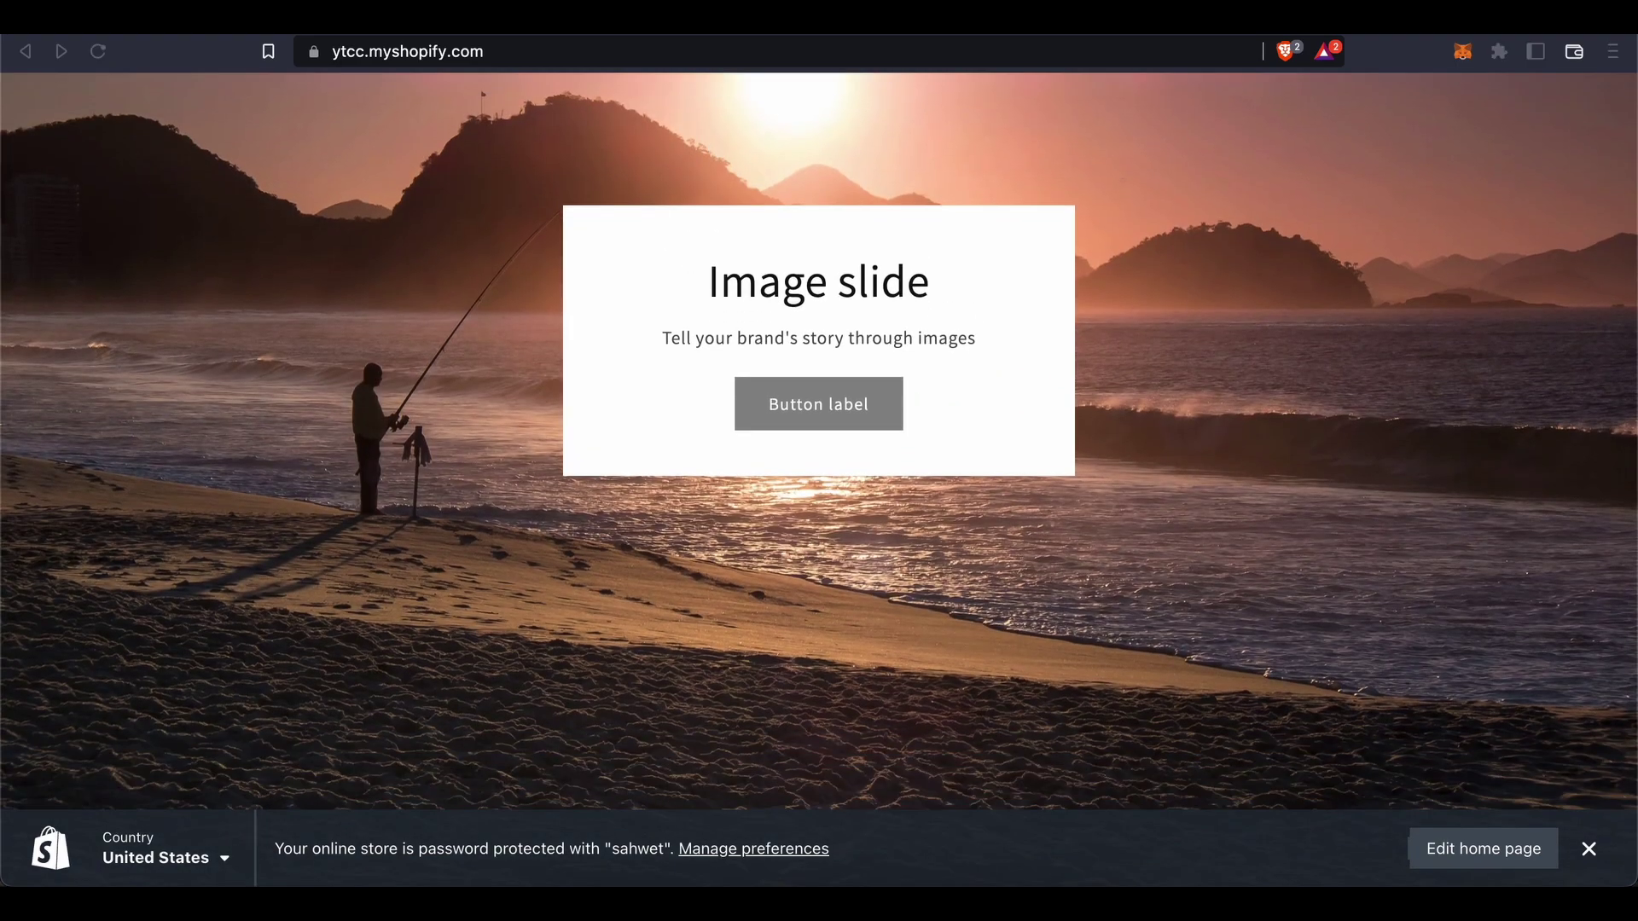
pyautogui.scroll(-3, 427, 341)
pyautogui.scroll(2, 422, 345)
pyautogui.scroll(-2, 422, 346)
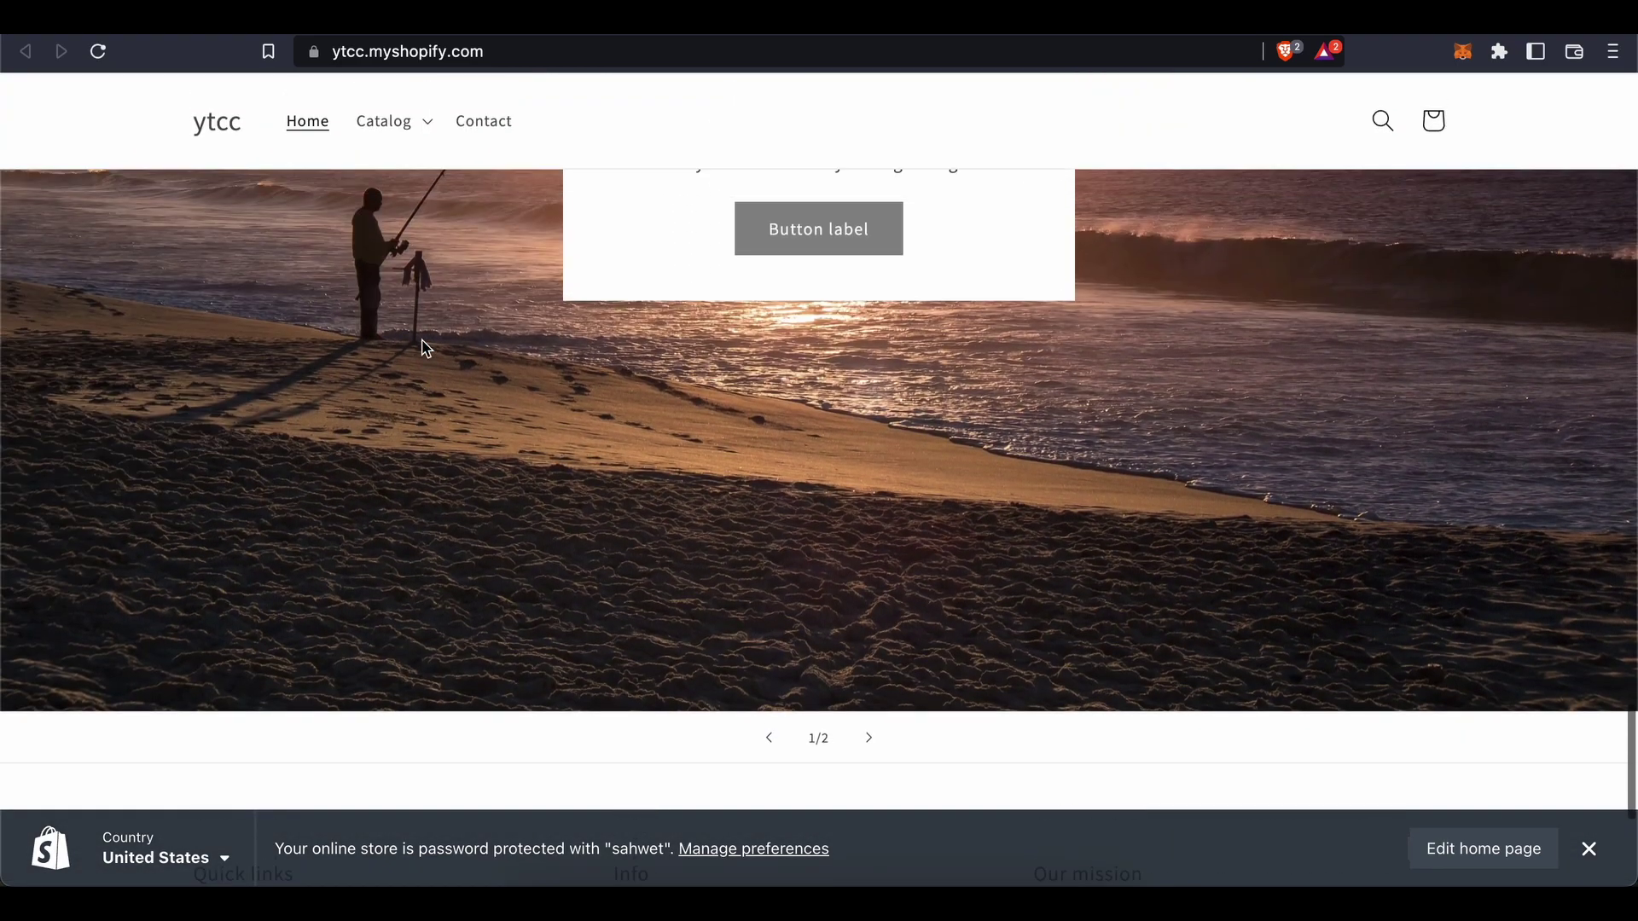
pyautogui.scroll(1, 426, 349)
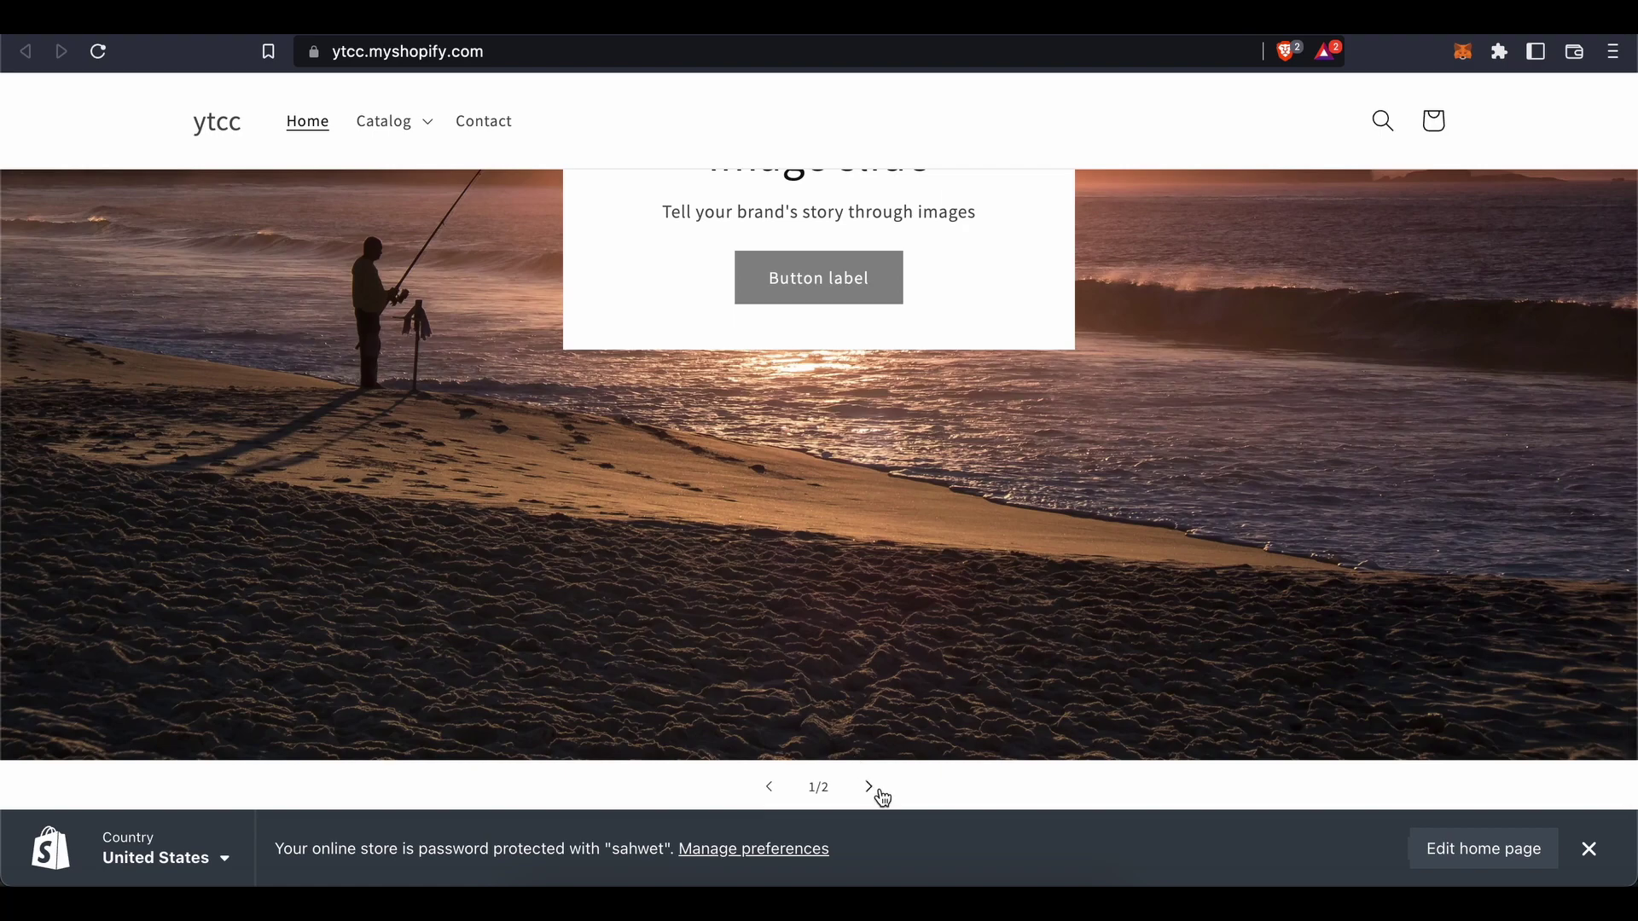
# Advance the live store's slideshow to the second slide and examine its image and text box.
pyautogui.click(870, 785)
pyautogui.scroll(10, 969, 561)
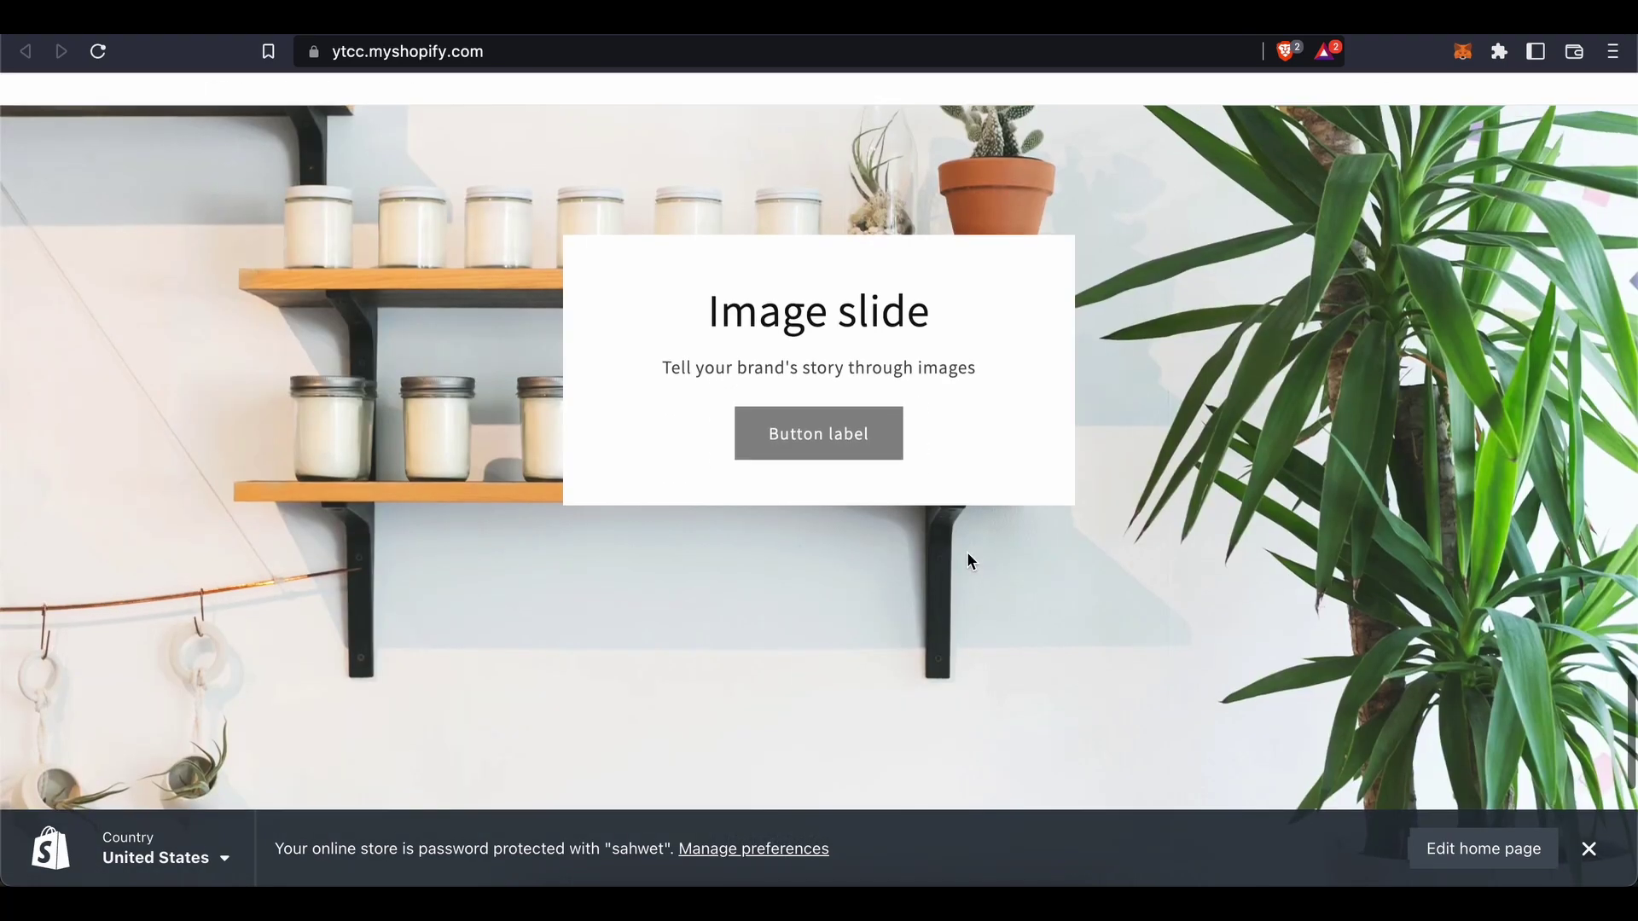
pyautogui.scroll(-4, 968, 555)
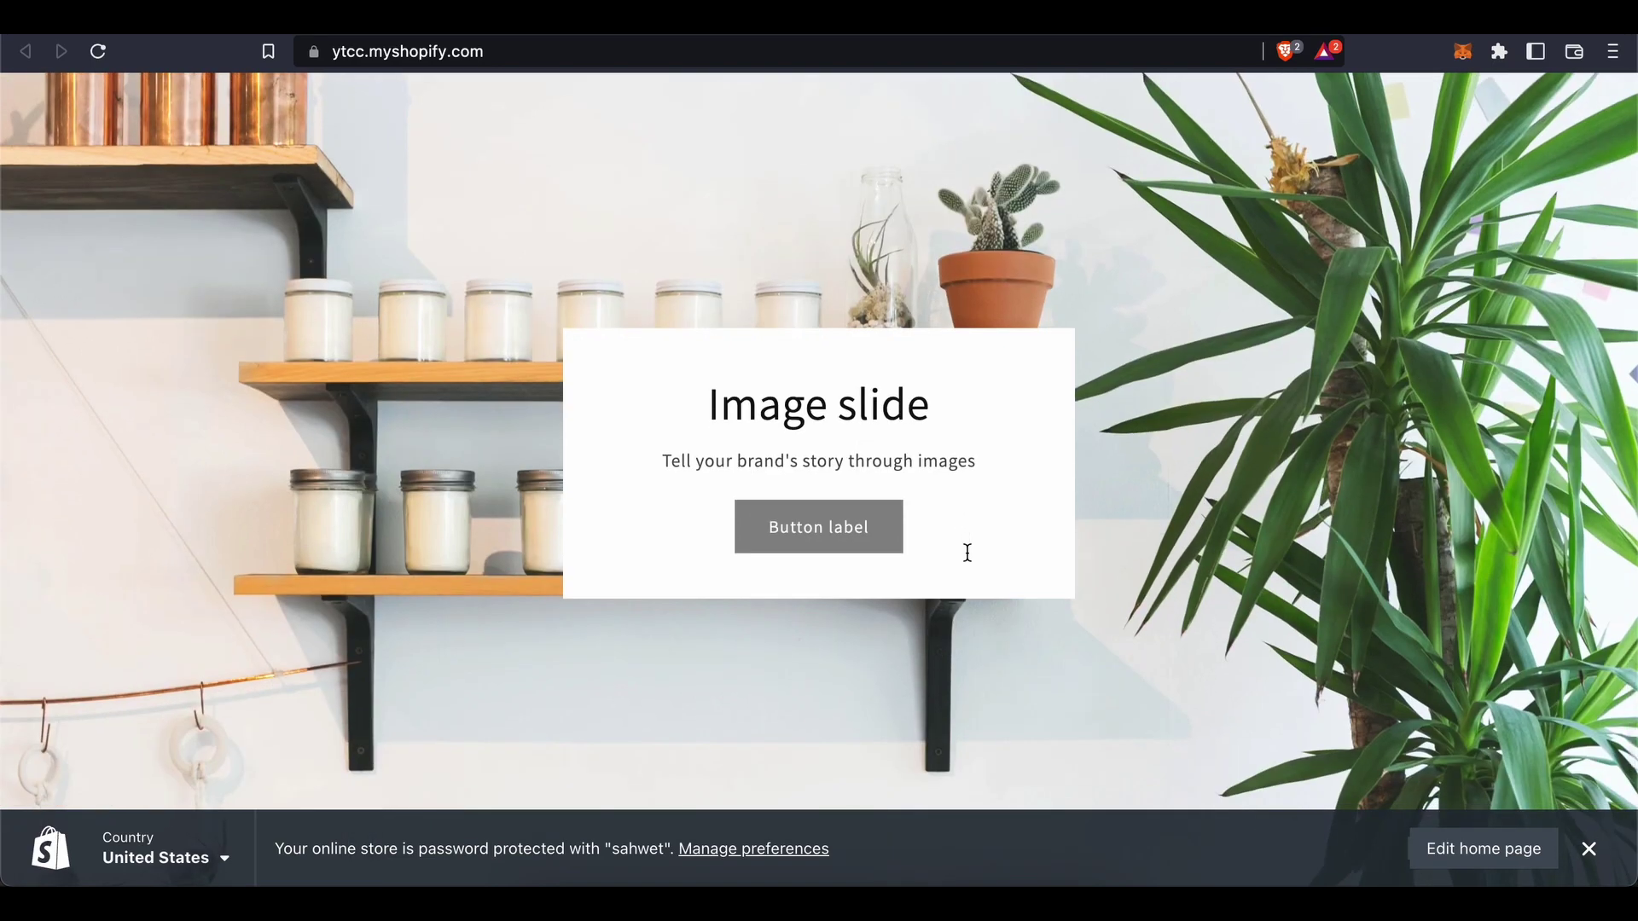
pyautogui.scroll(1, 968, 553)
pyautogui.scroll(-1, 968, 552)
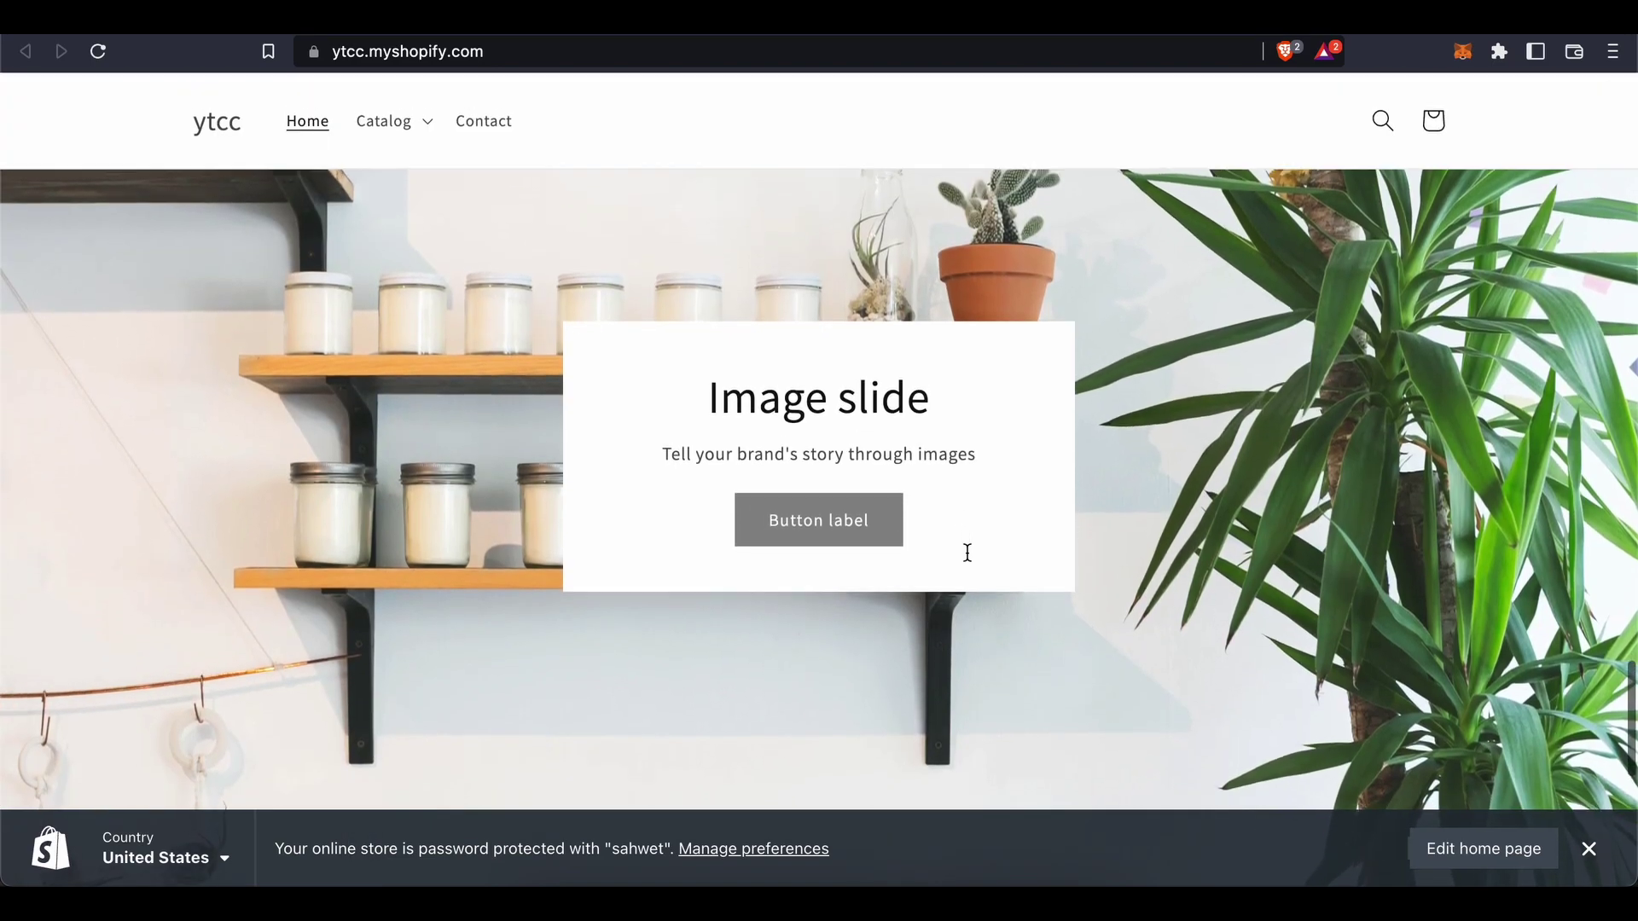
pyautogui.scroll(-5, 967, 553)
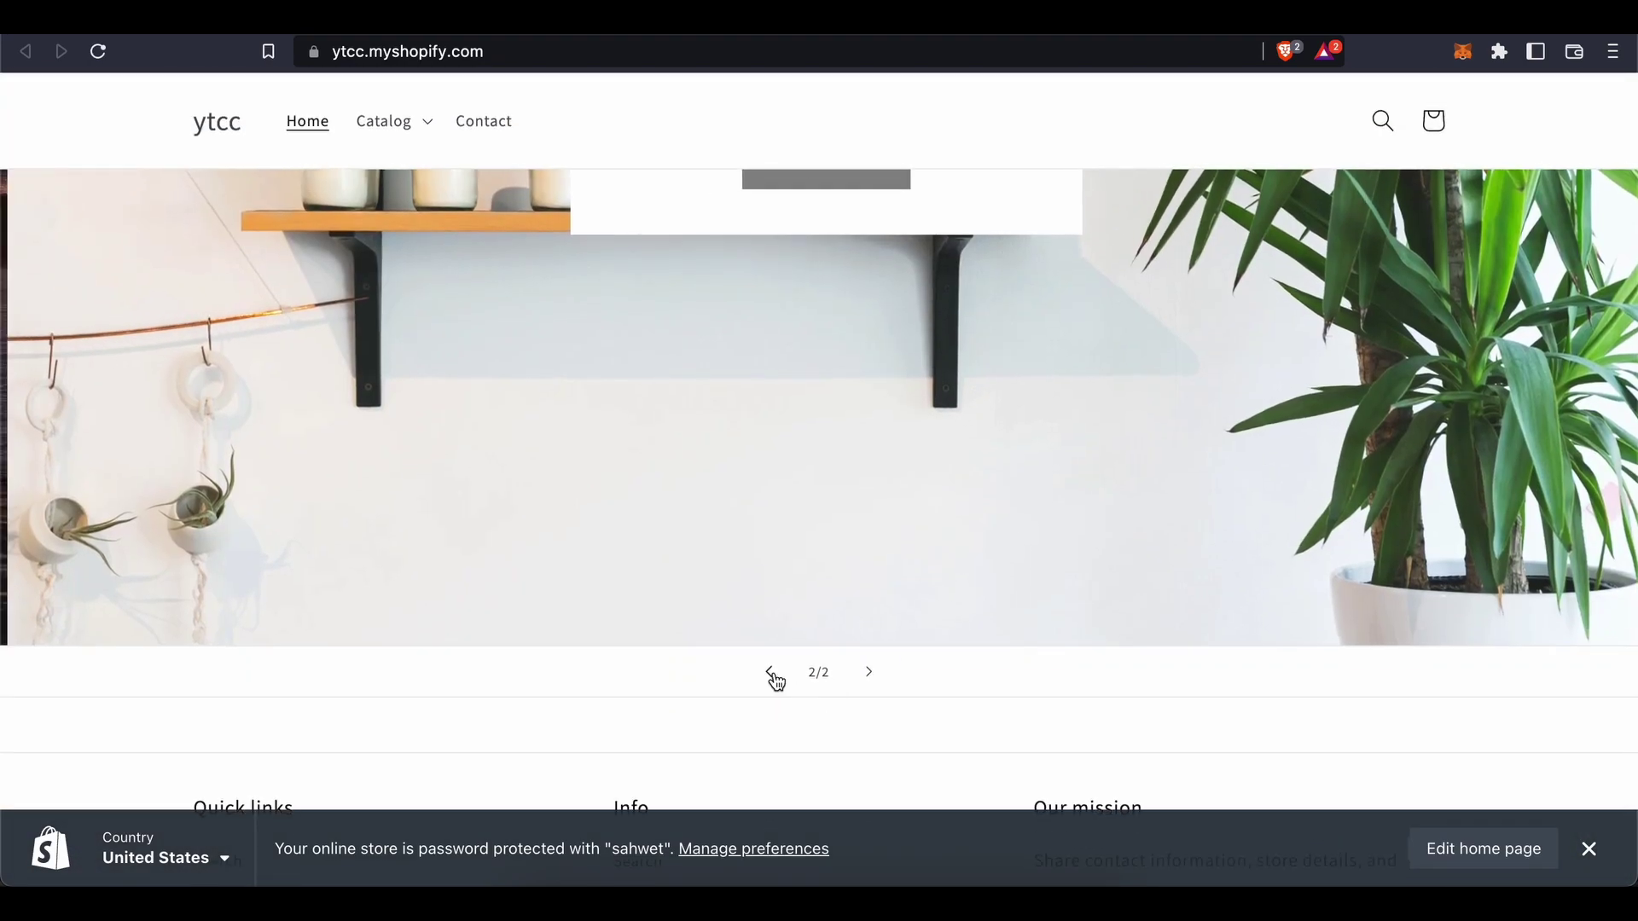
# Return the live slideshow to the first slide and examine the beach sunset image.
pyautogui.click(770, 672)
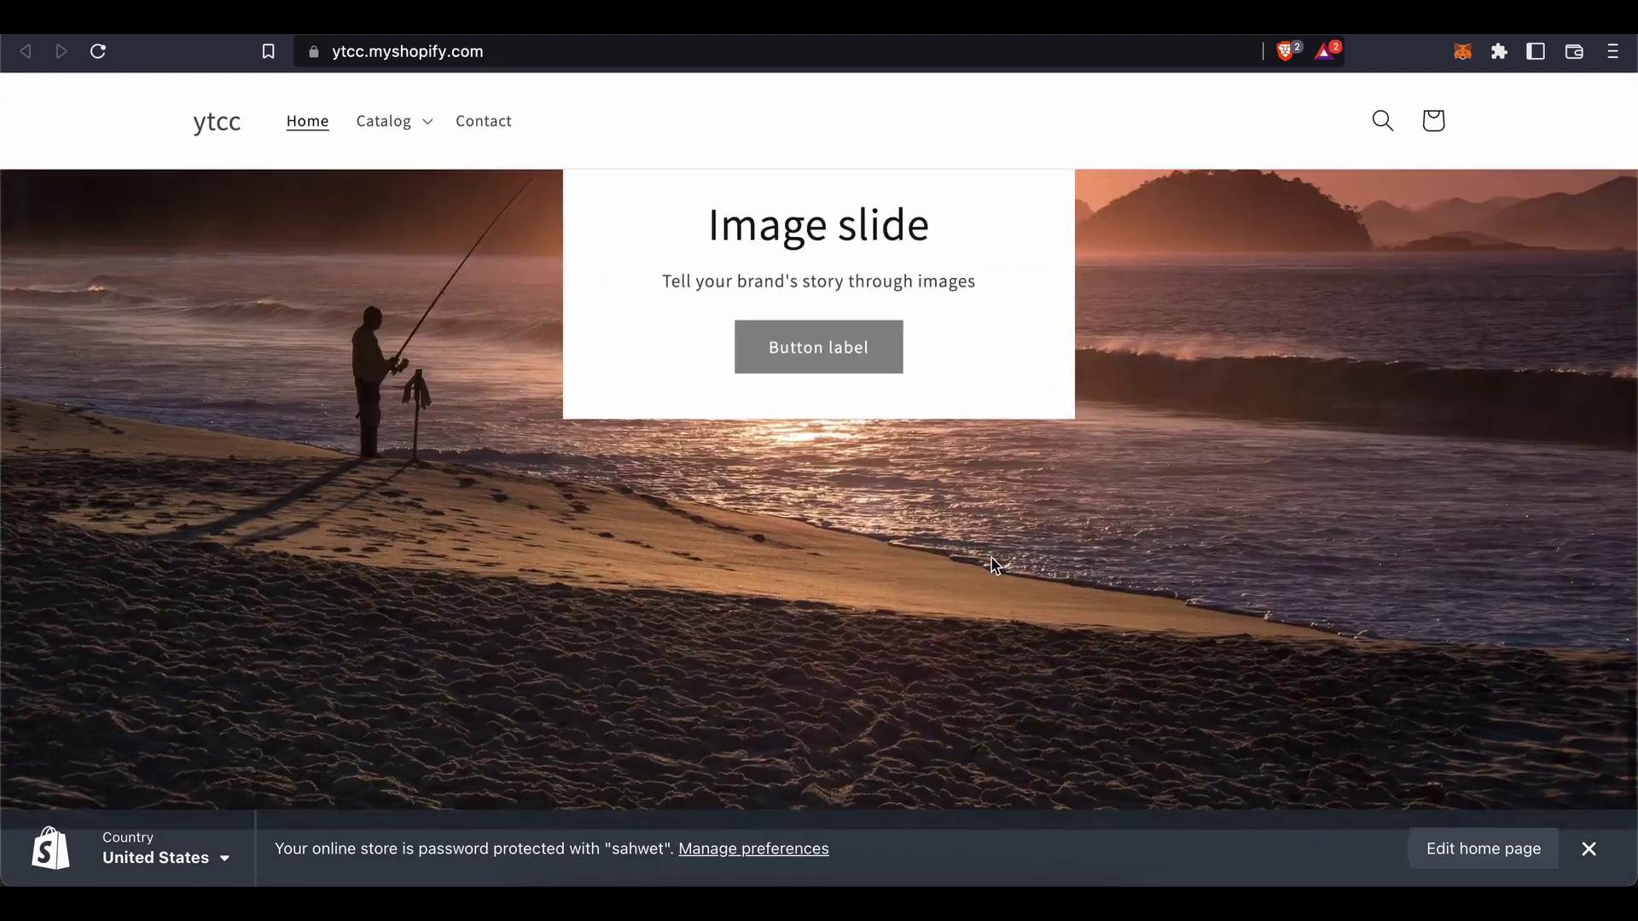
pyautogui.scroll(4, 990, 556)
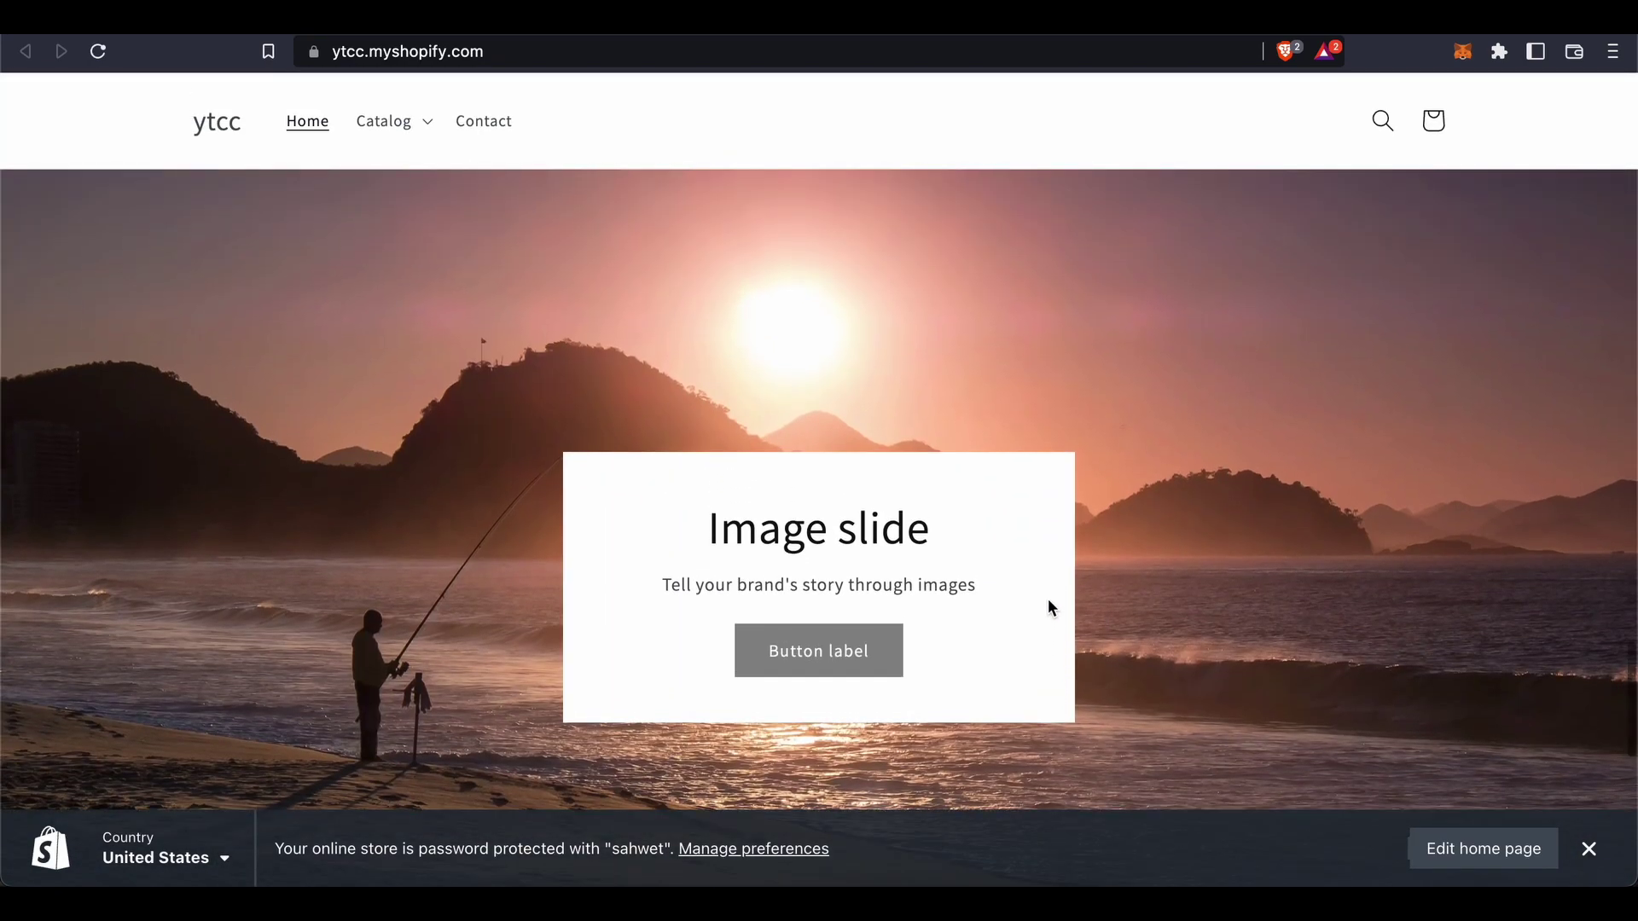
pyautogui.scroll(-1, 1062, 609)
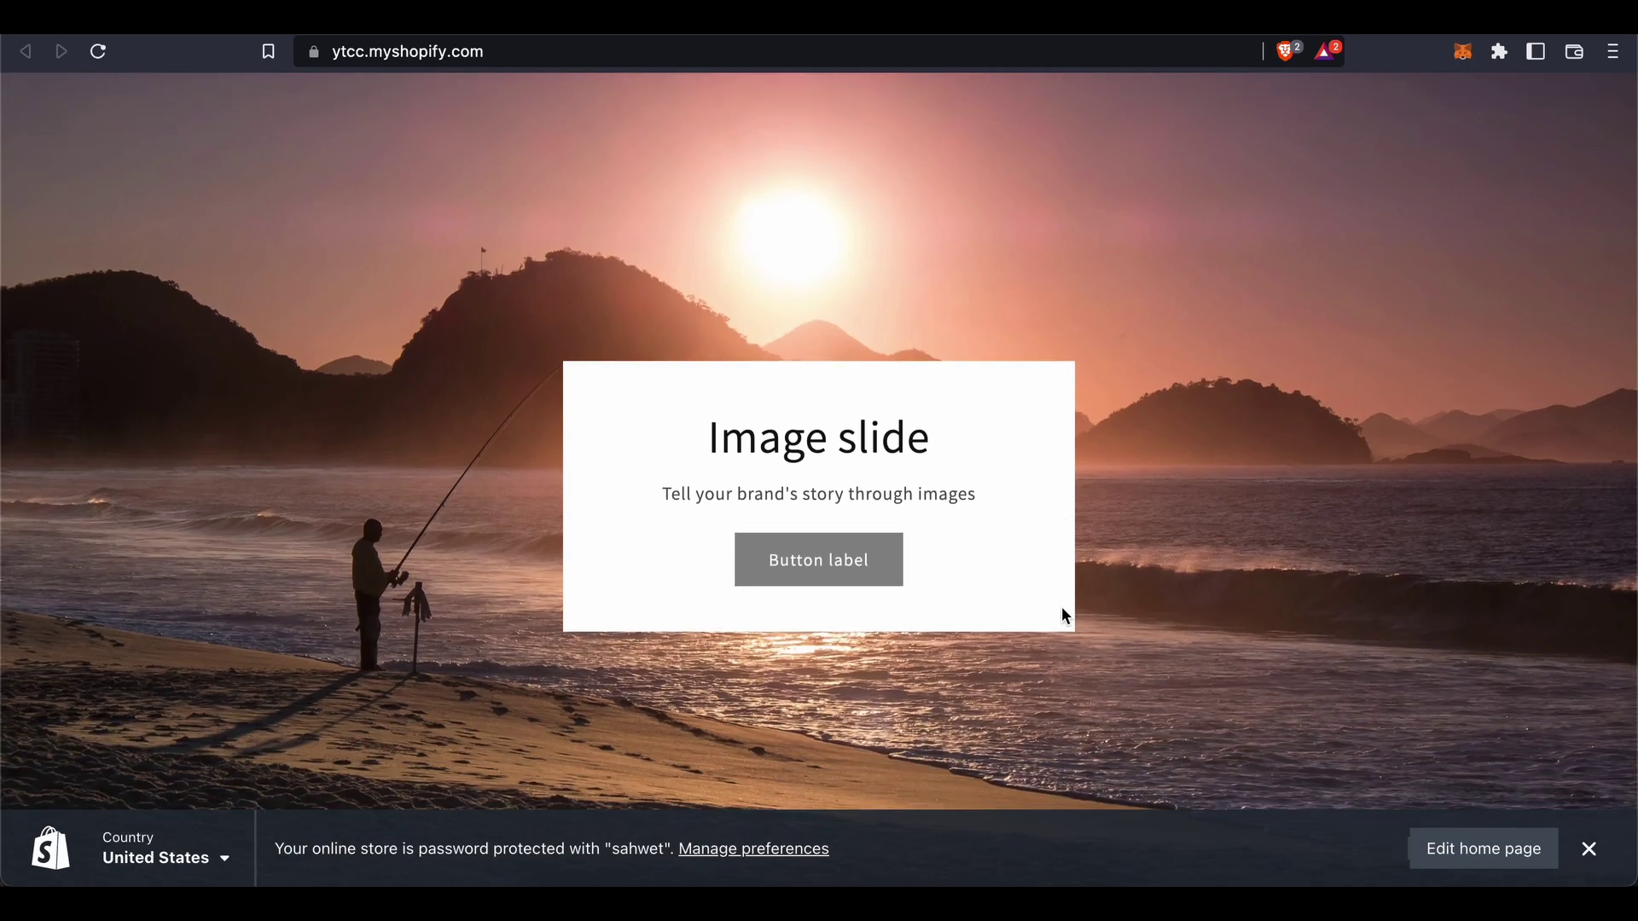
pyautogui.scroll(1, 1064, 611)
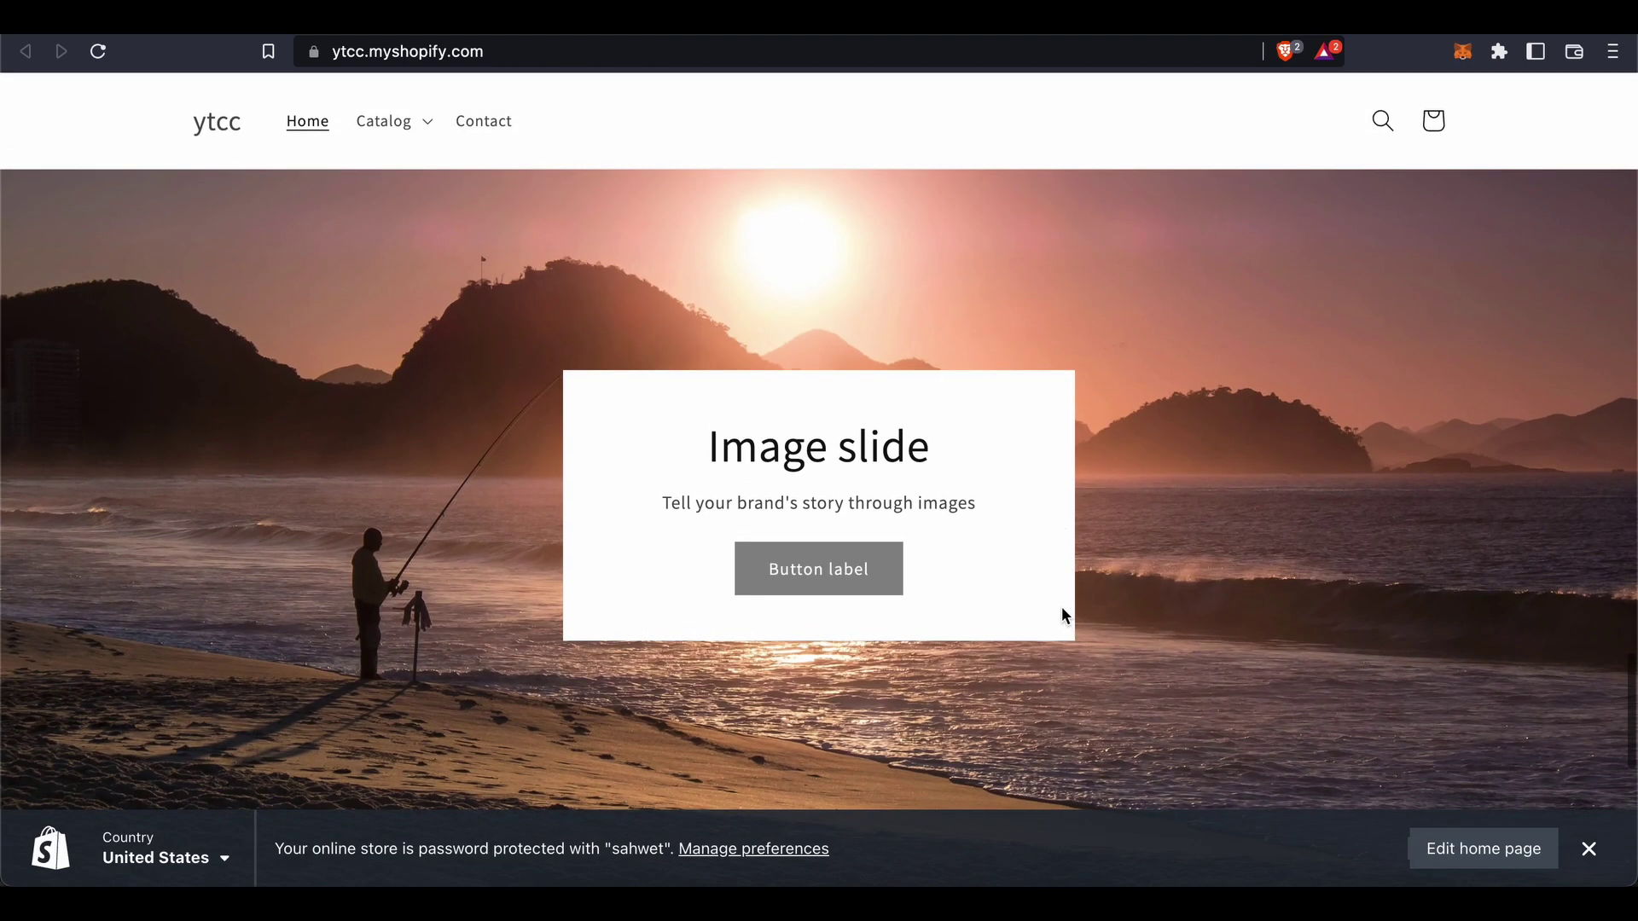
pyautogui.scroll(-1, 1063, 610)
pyautogui.scroll(1, 1063, 611)
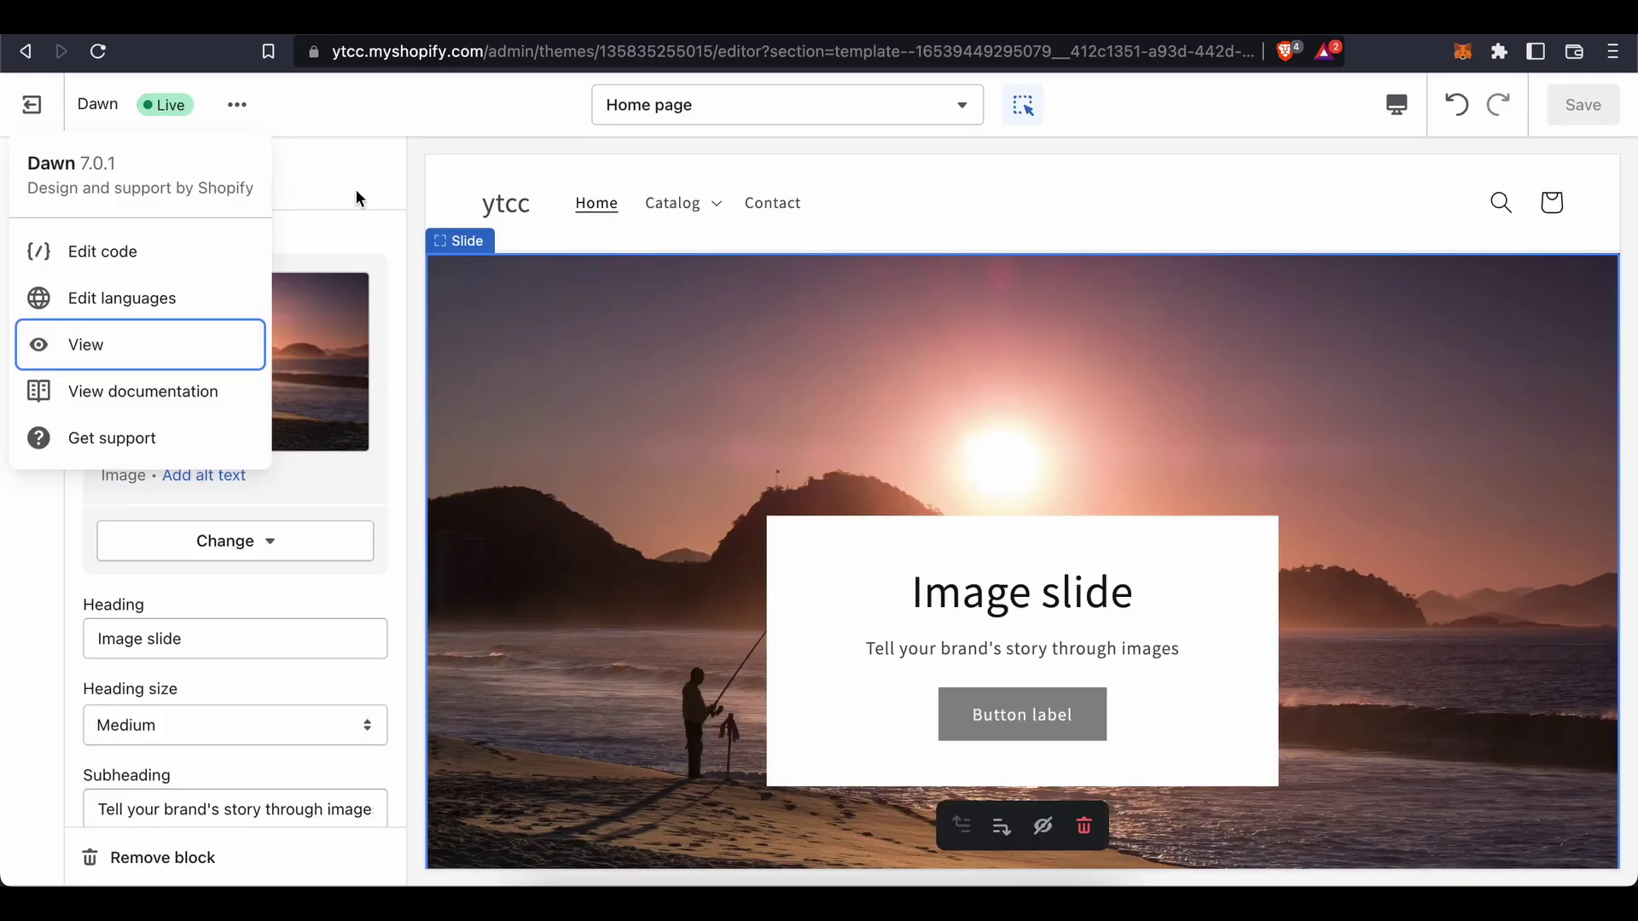
# Dismiss the theme editor's options and leave the code editor for the store's Themes page.
pyautogui.click(355, 189)
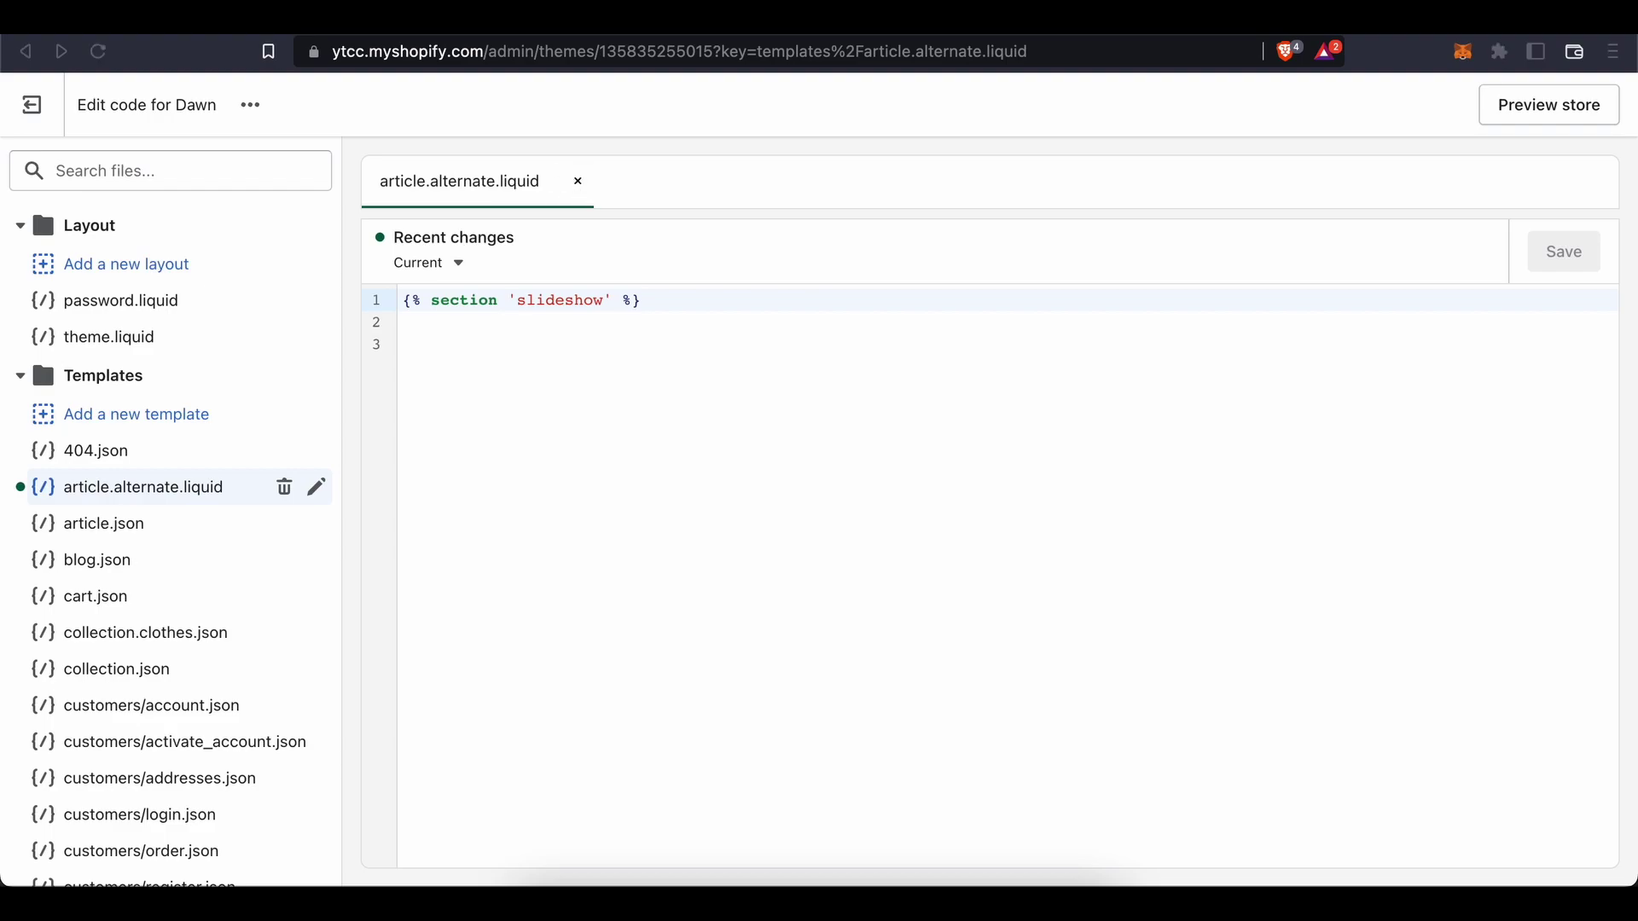
pyautogui.click(731, 122)
pyautogui.click(32, 105)
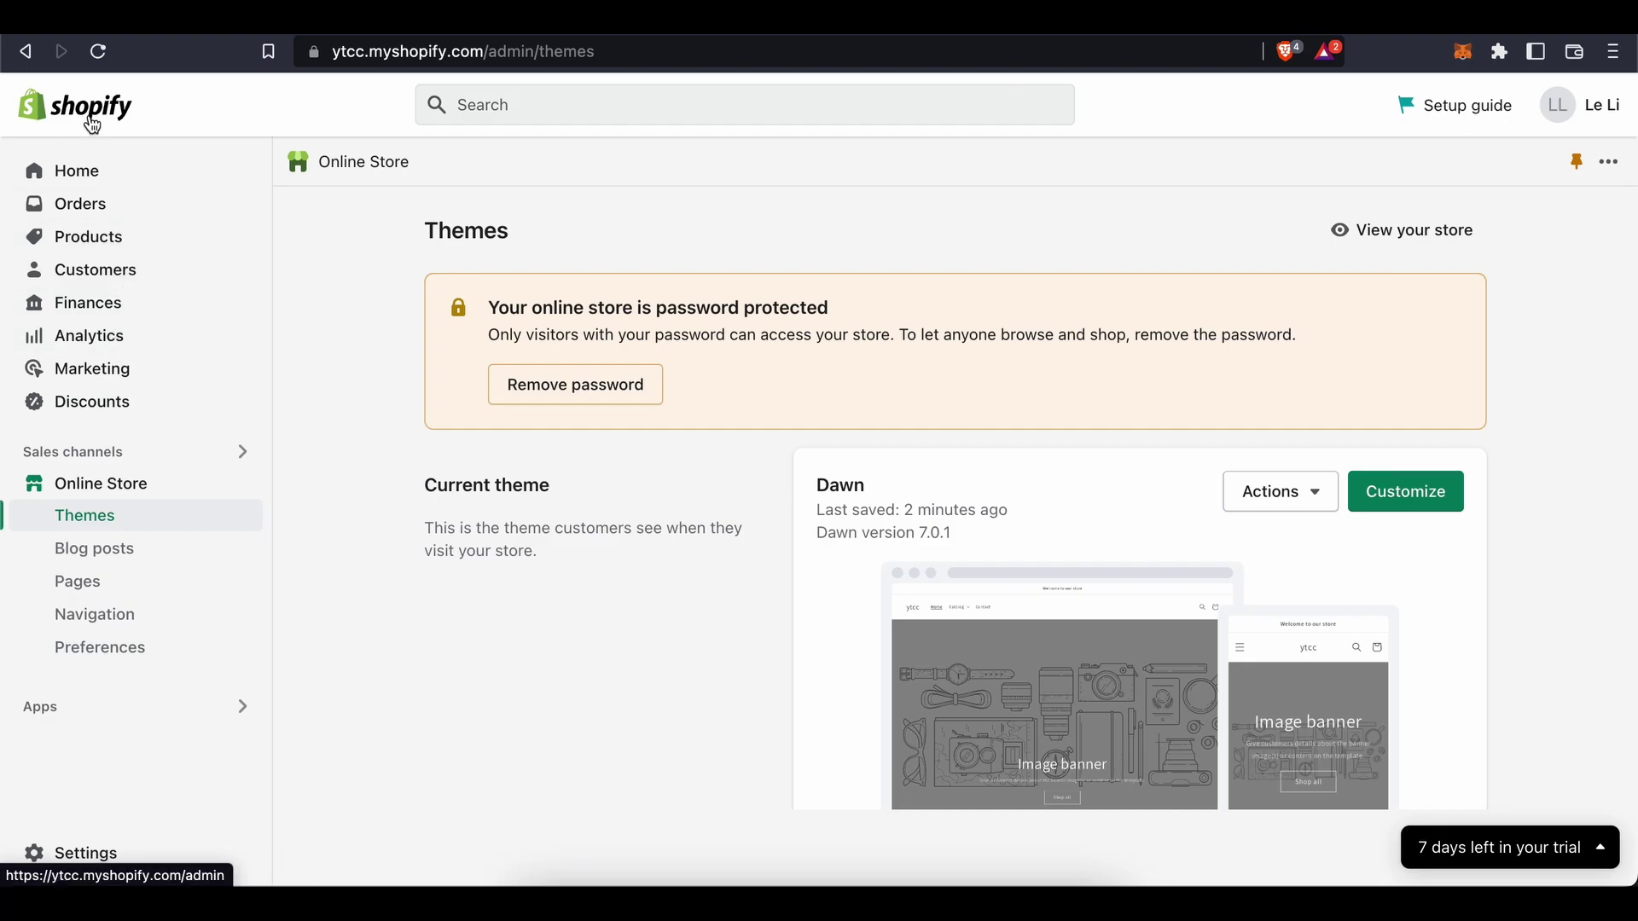
# Search the Shopify App Store for smartBN and open the SmartBN: Banner Slider listing.
pyautogui.click(119, 712)
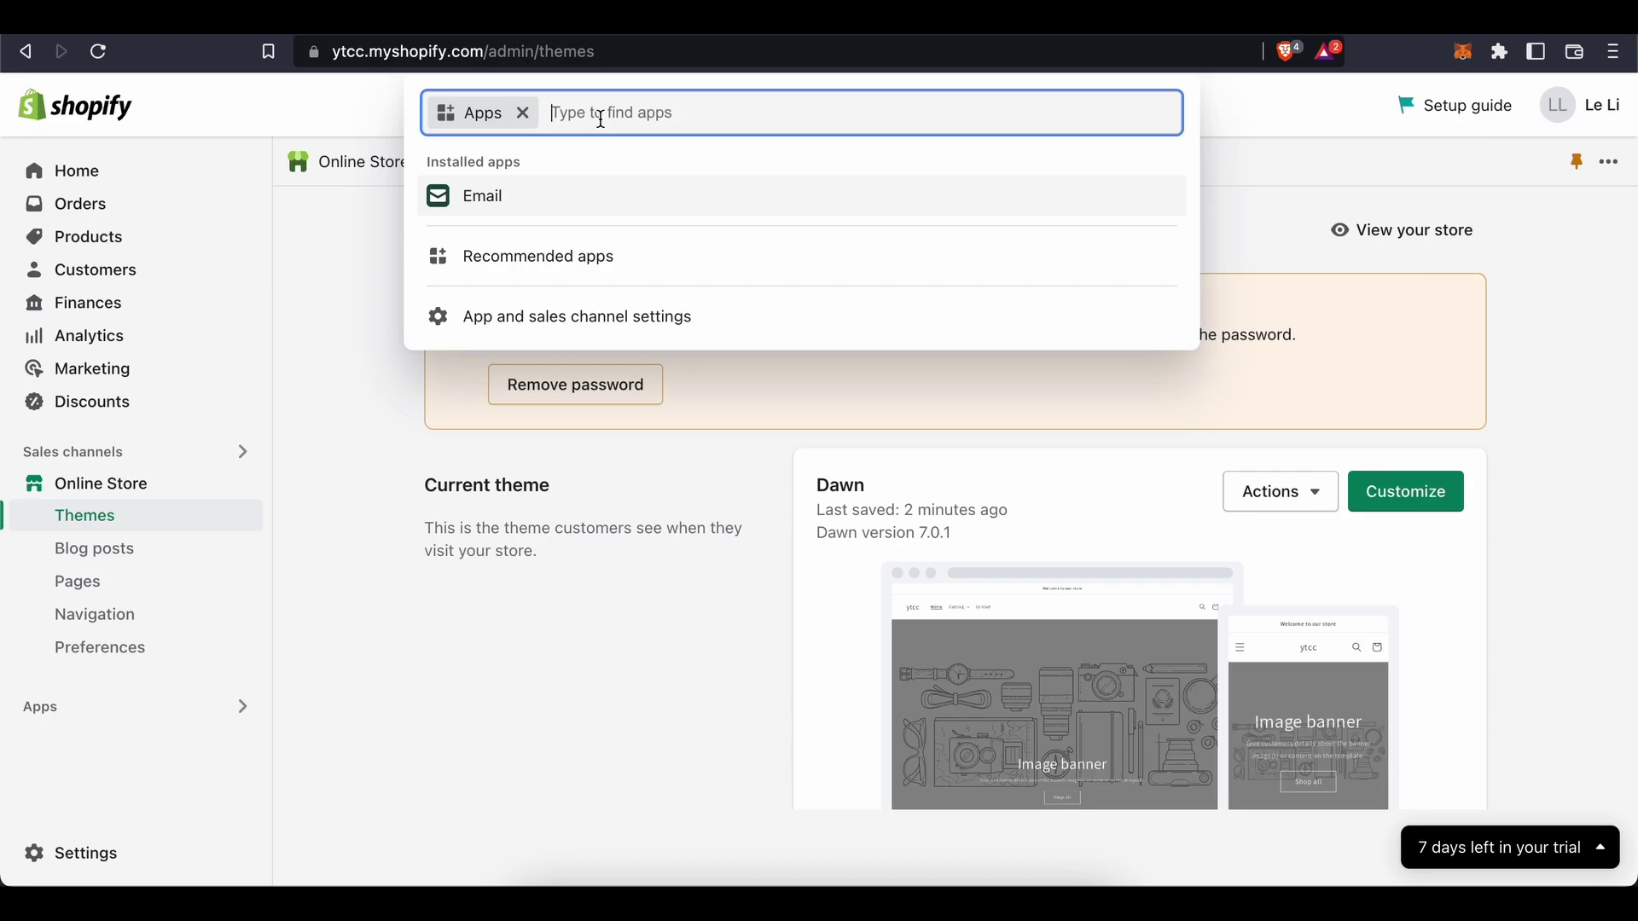
pyautogui.write('sma')
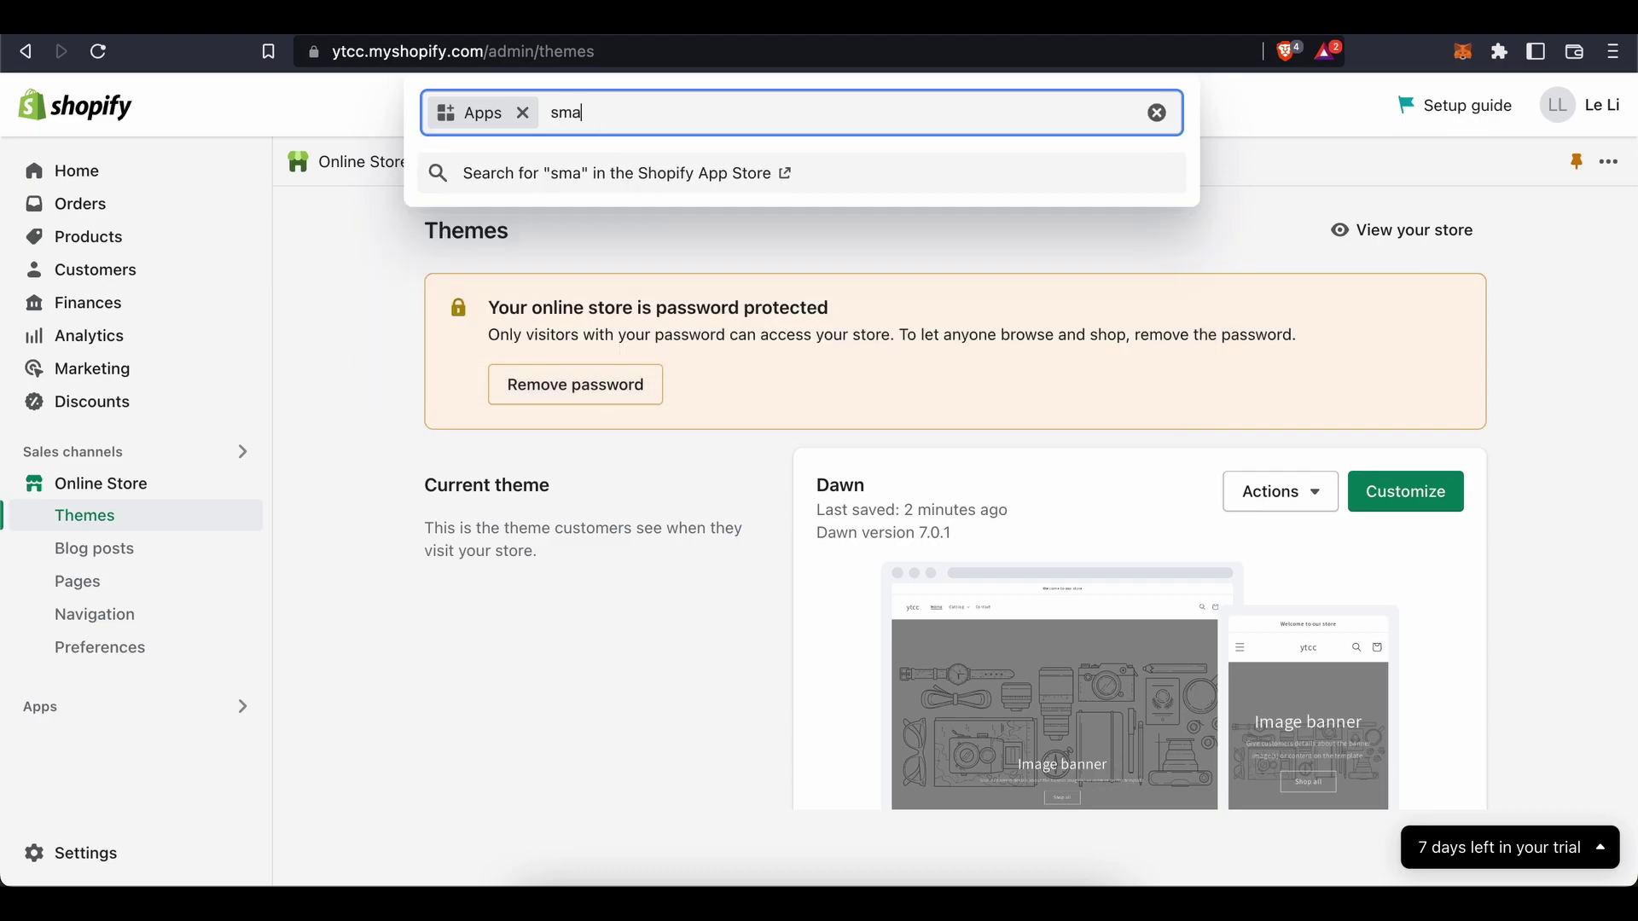
pyautogui.write('rtBN')
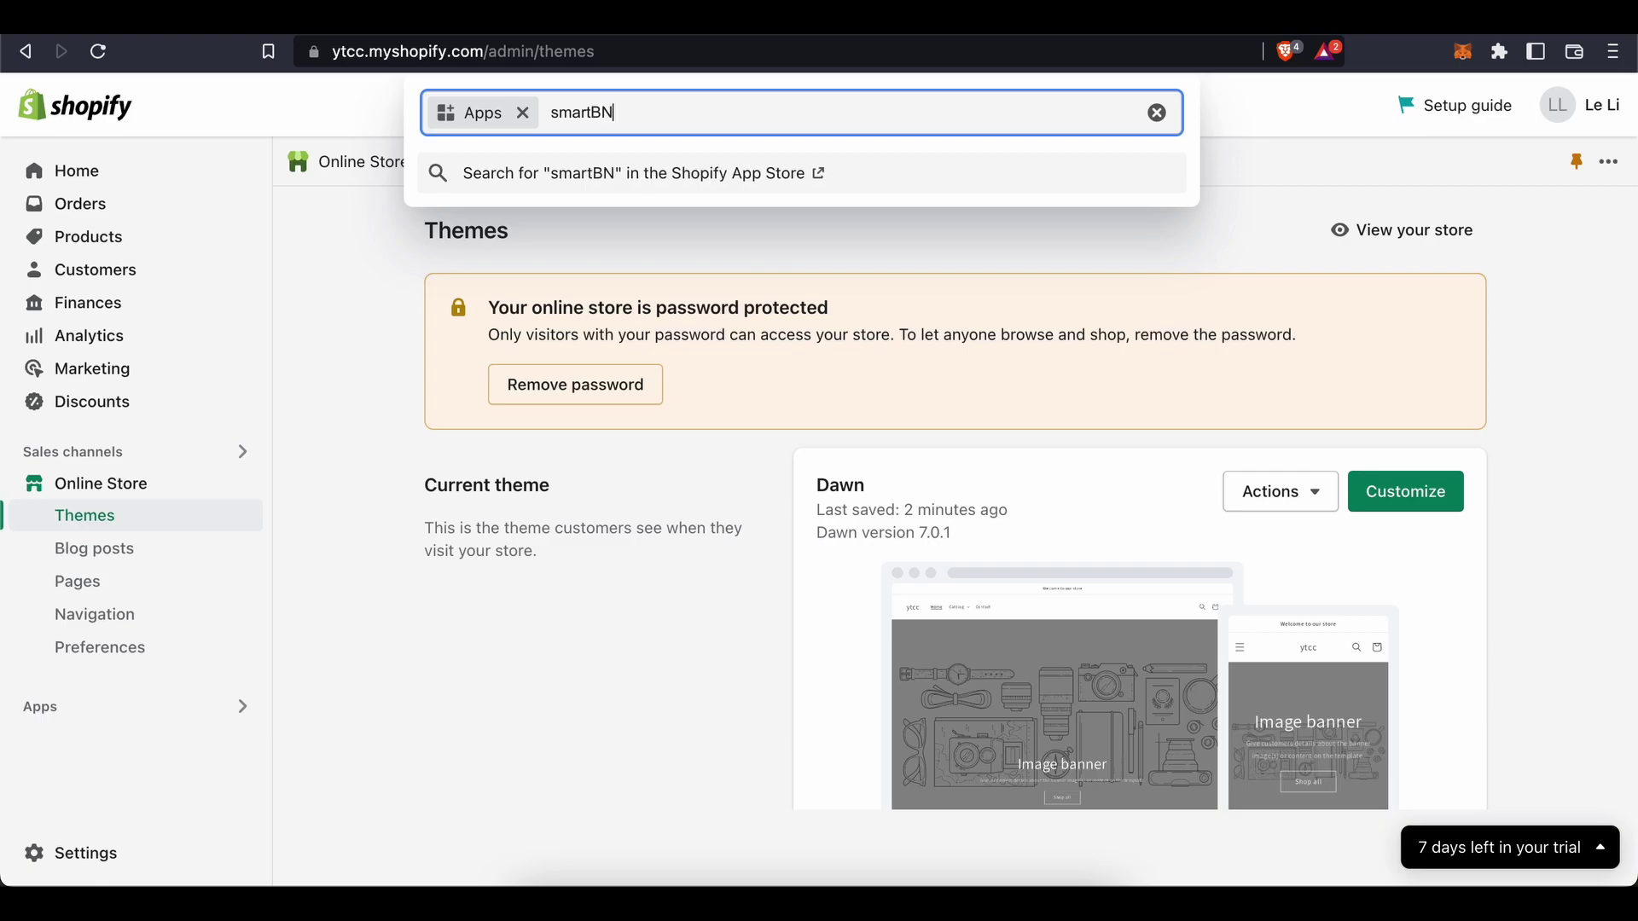
pyautogui.click(658, 175)
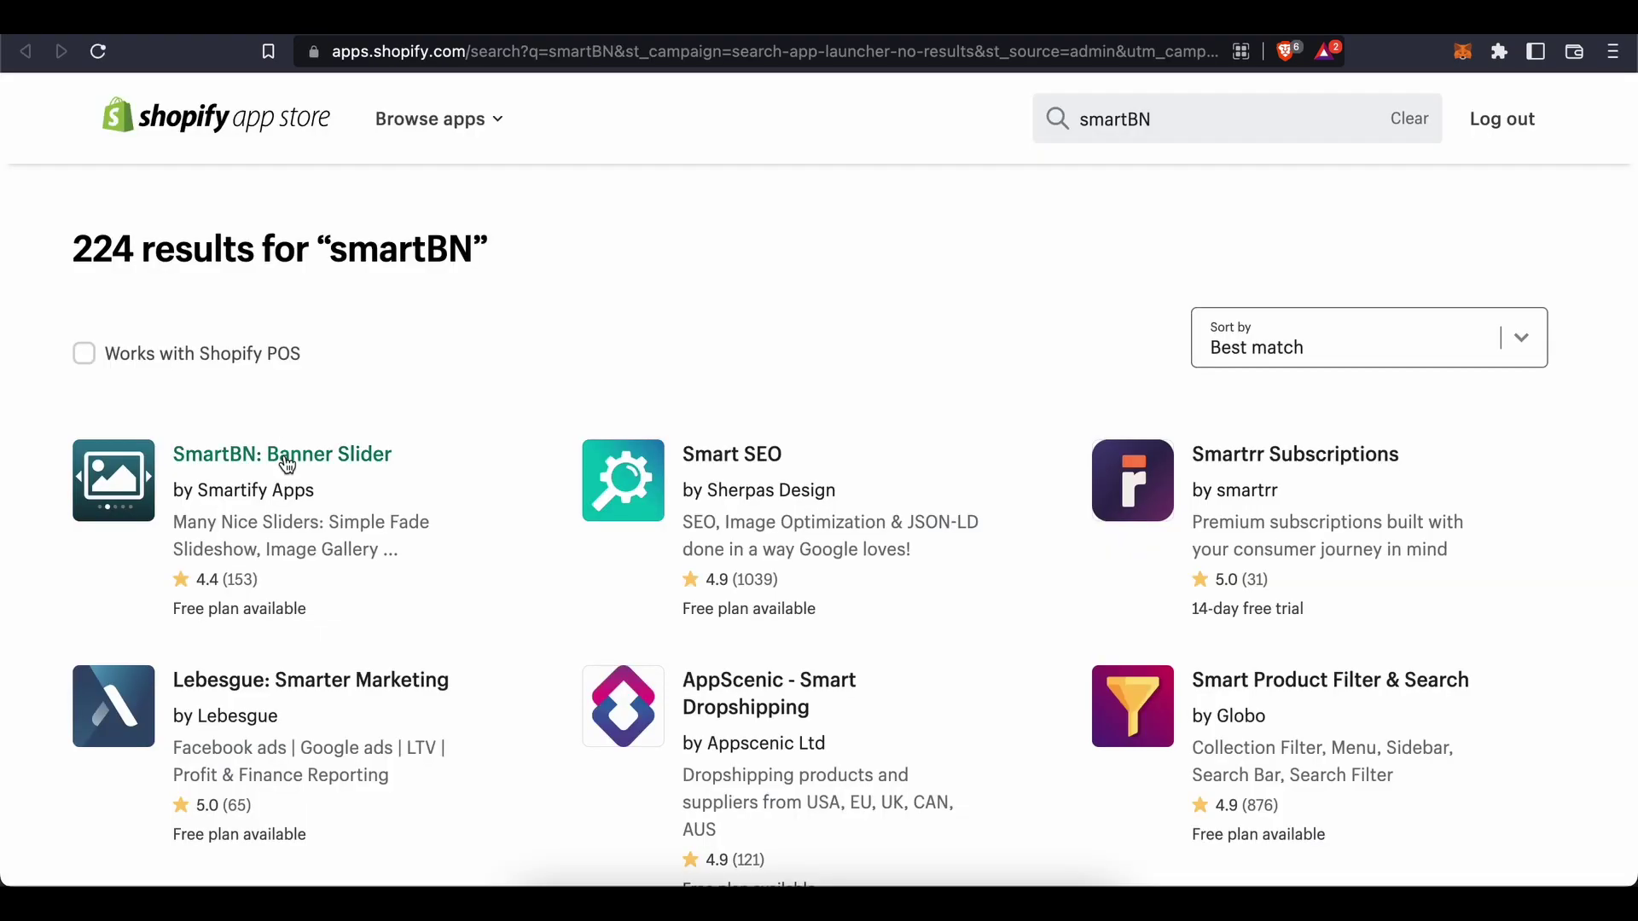
pyautogui.click(282, 457)
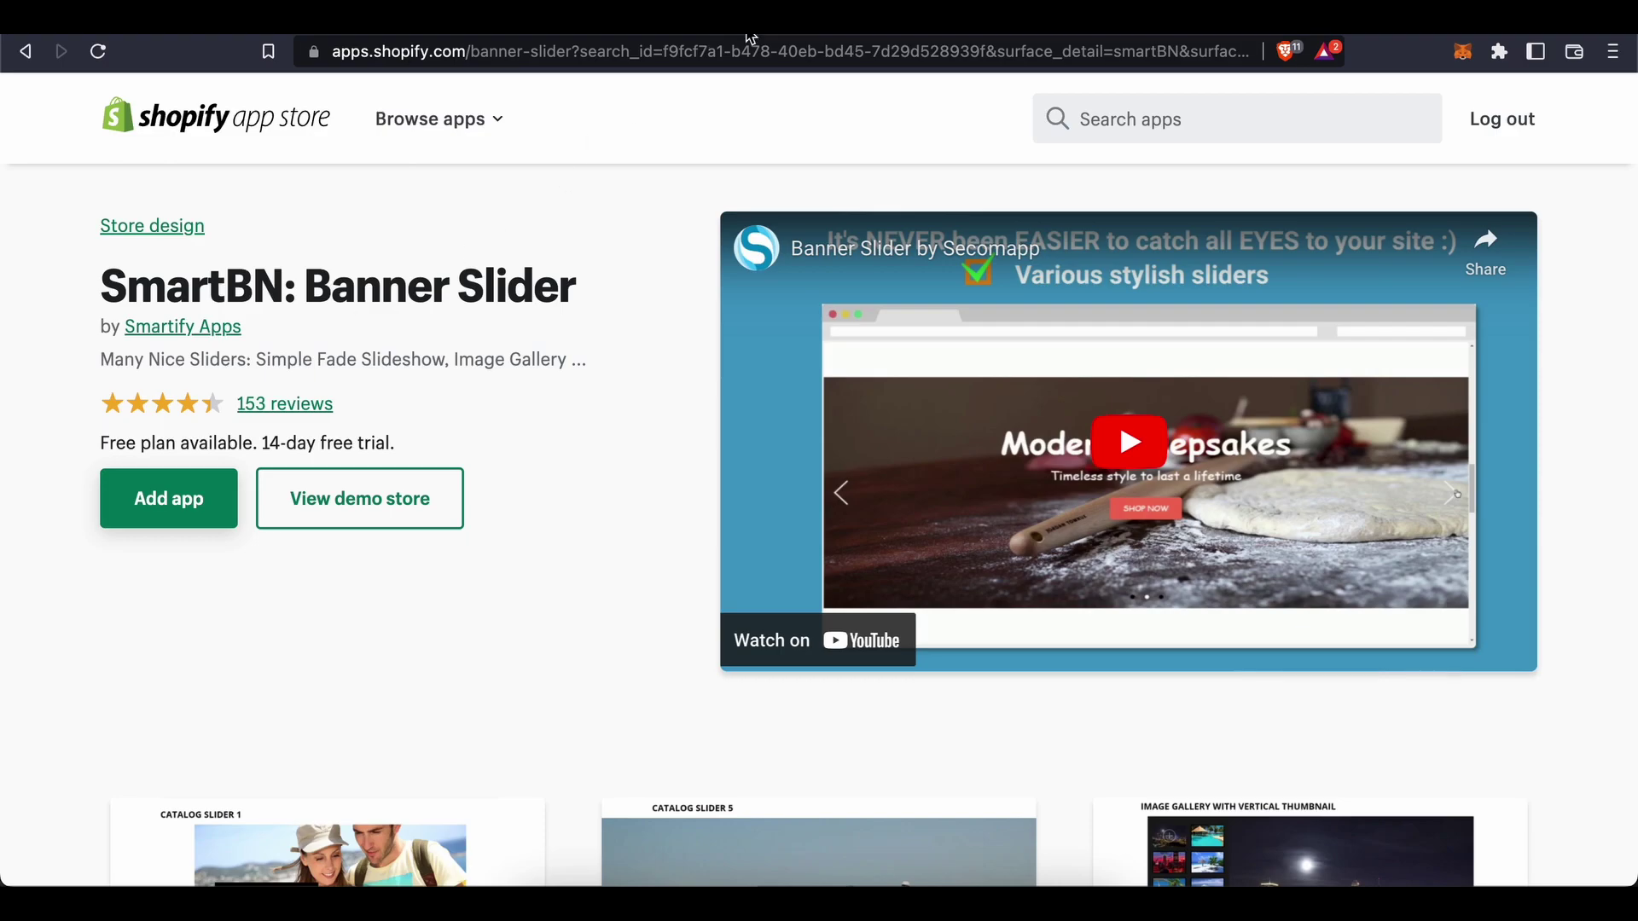
# Search the Shopify App Store for "image slider".
pyautogui.hotkey('ctrl', 'Tab')
pyautogui.scroll(-2, 427, 383)
pyautogui.scroll(2, 341, 444)
pyautogui.scroll(-1, 478, 431)
pyautogui.scroll(1, 487, 419)
pyautogui.click(1087, 118)
pyautogui.write('ima')
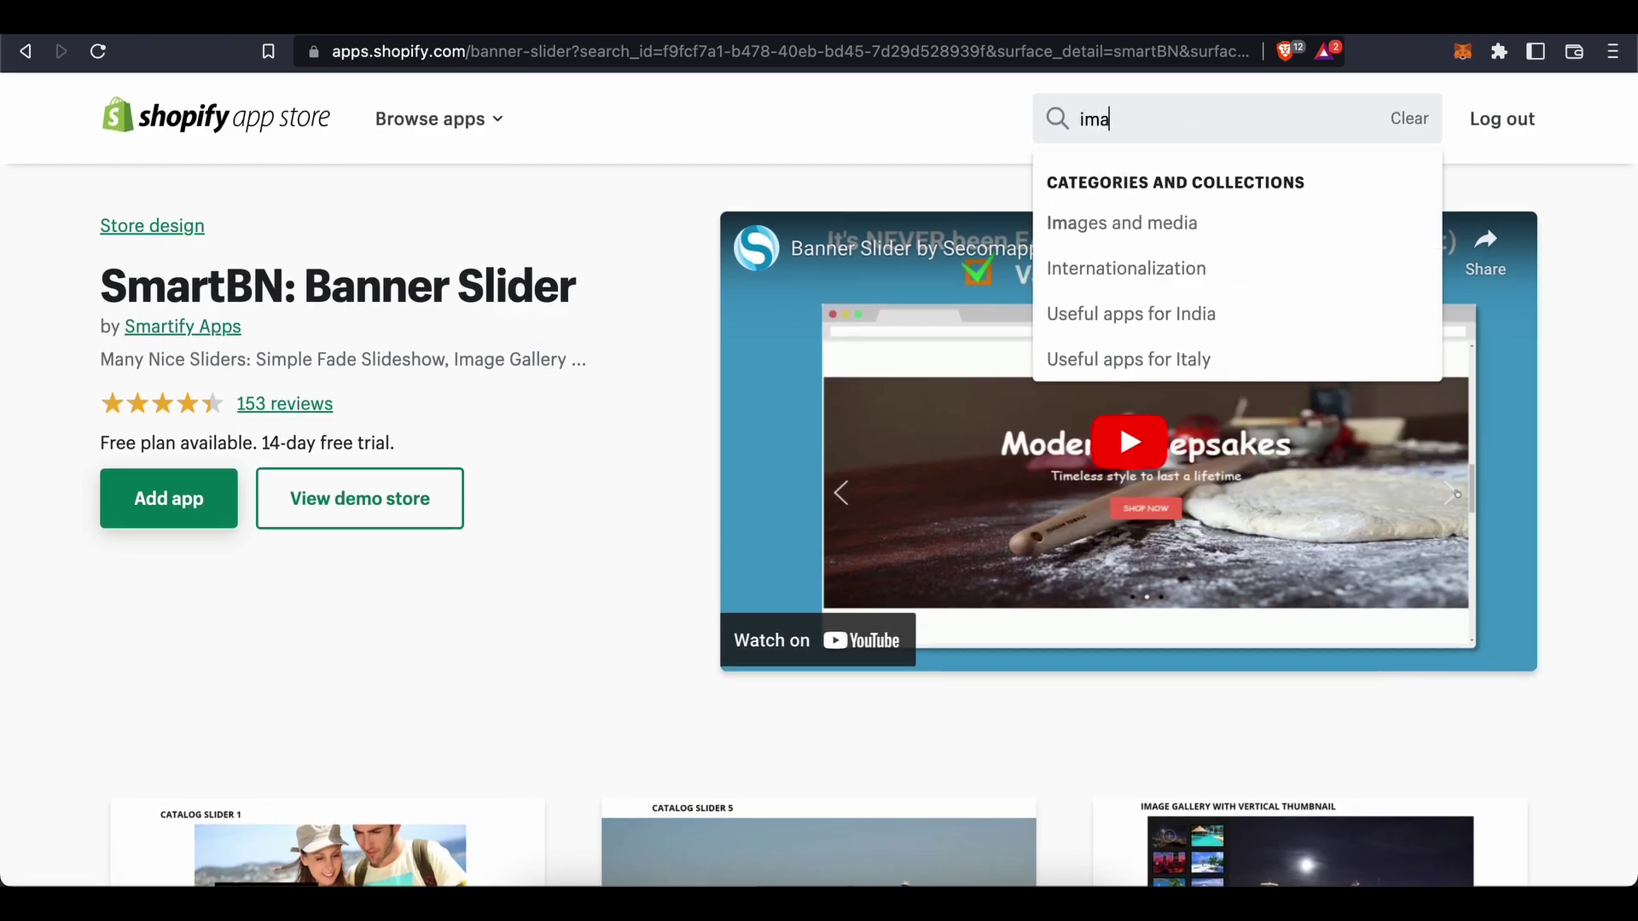
pyautogui.write('ge slider')
pyautogui.click(1216, 176)
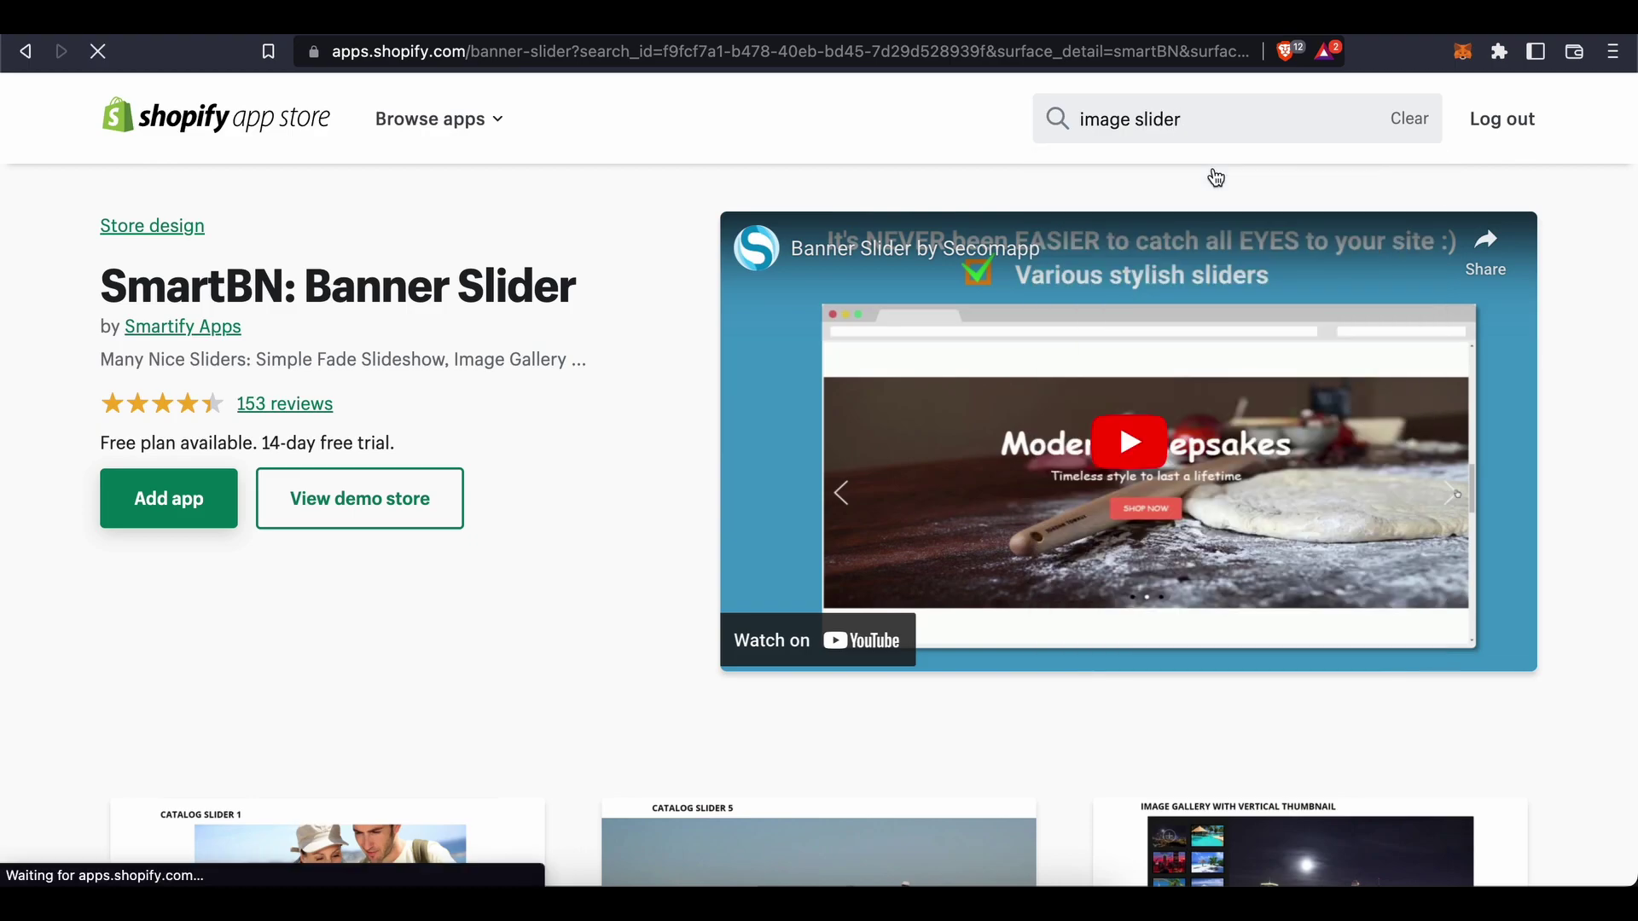
# Look through the app search results for "image slider" to compare the available slider apps.
pyautogui.scroll(-5, 530, 515)
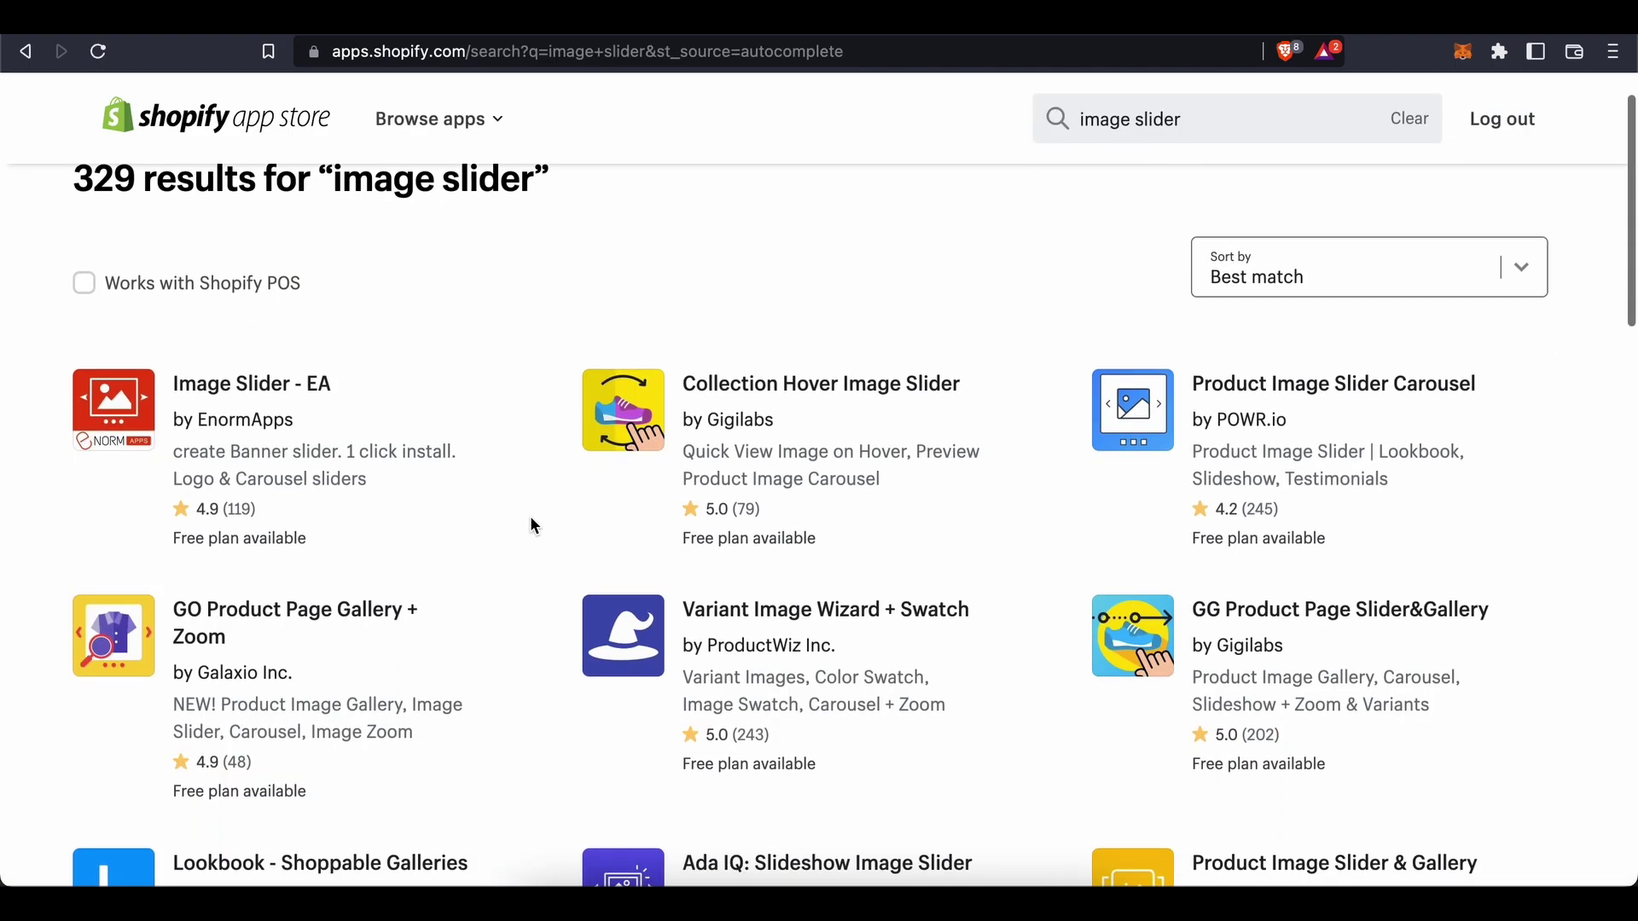
pyautogui.scroll(-5, 529, 515)
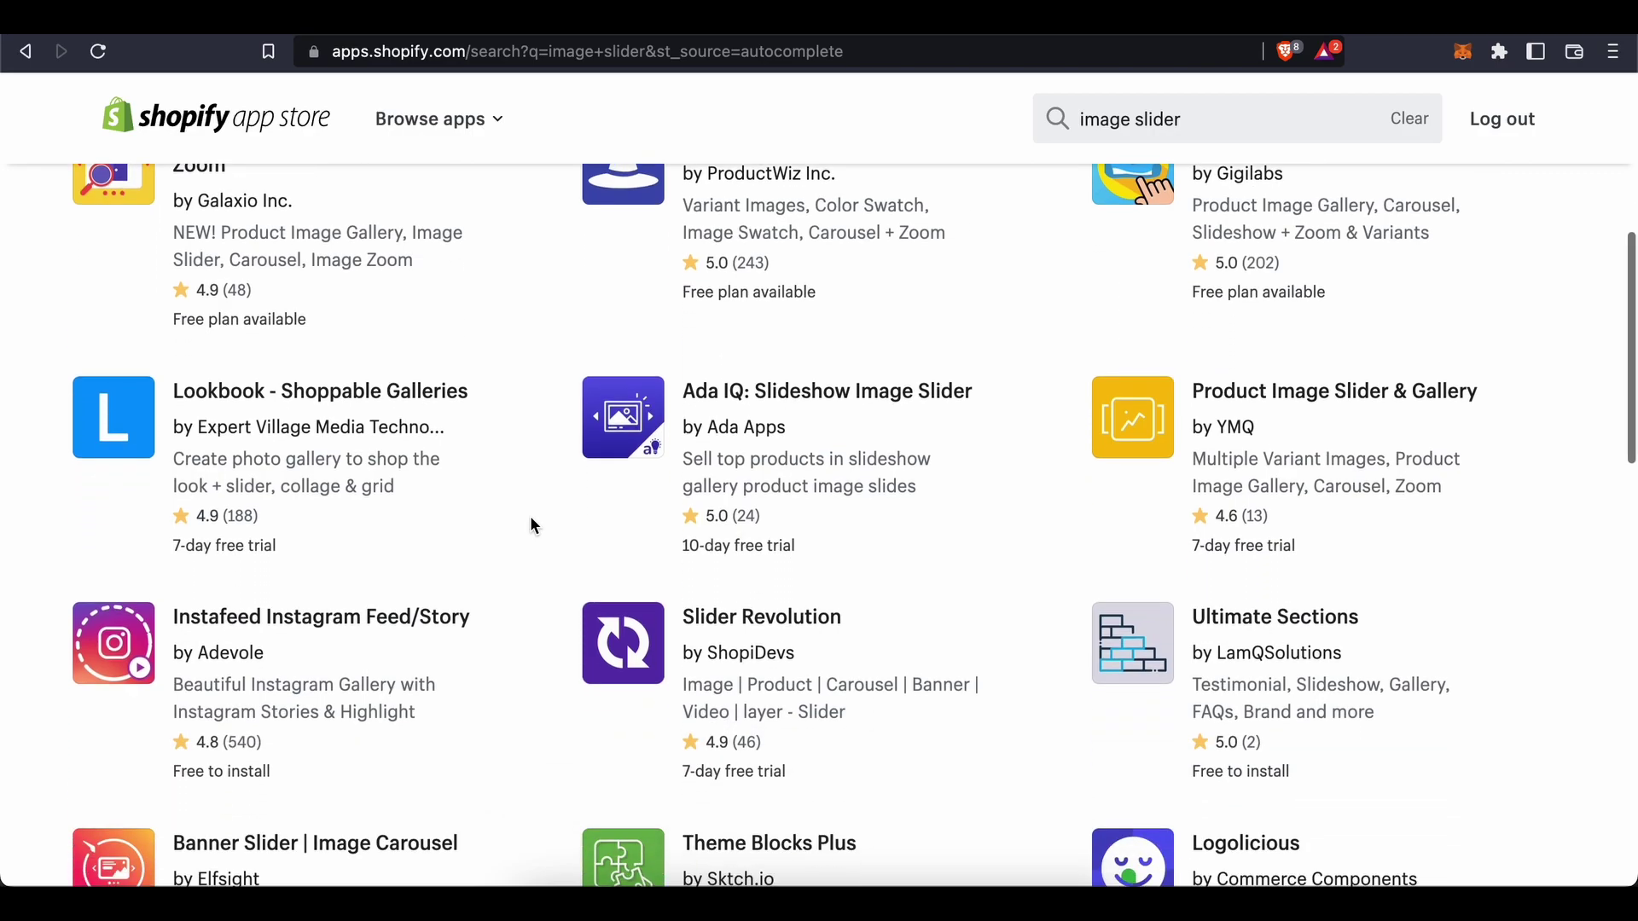
pyautogui.scroll(15, 529, 516)
pyautogui.scroll(-4, 530, 516)
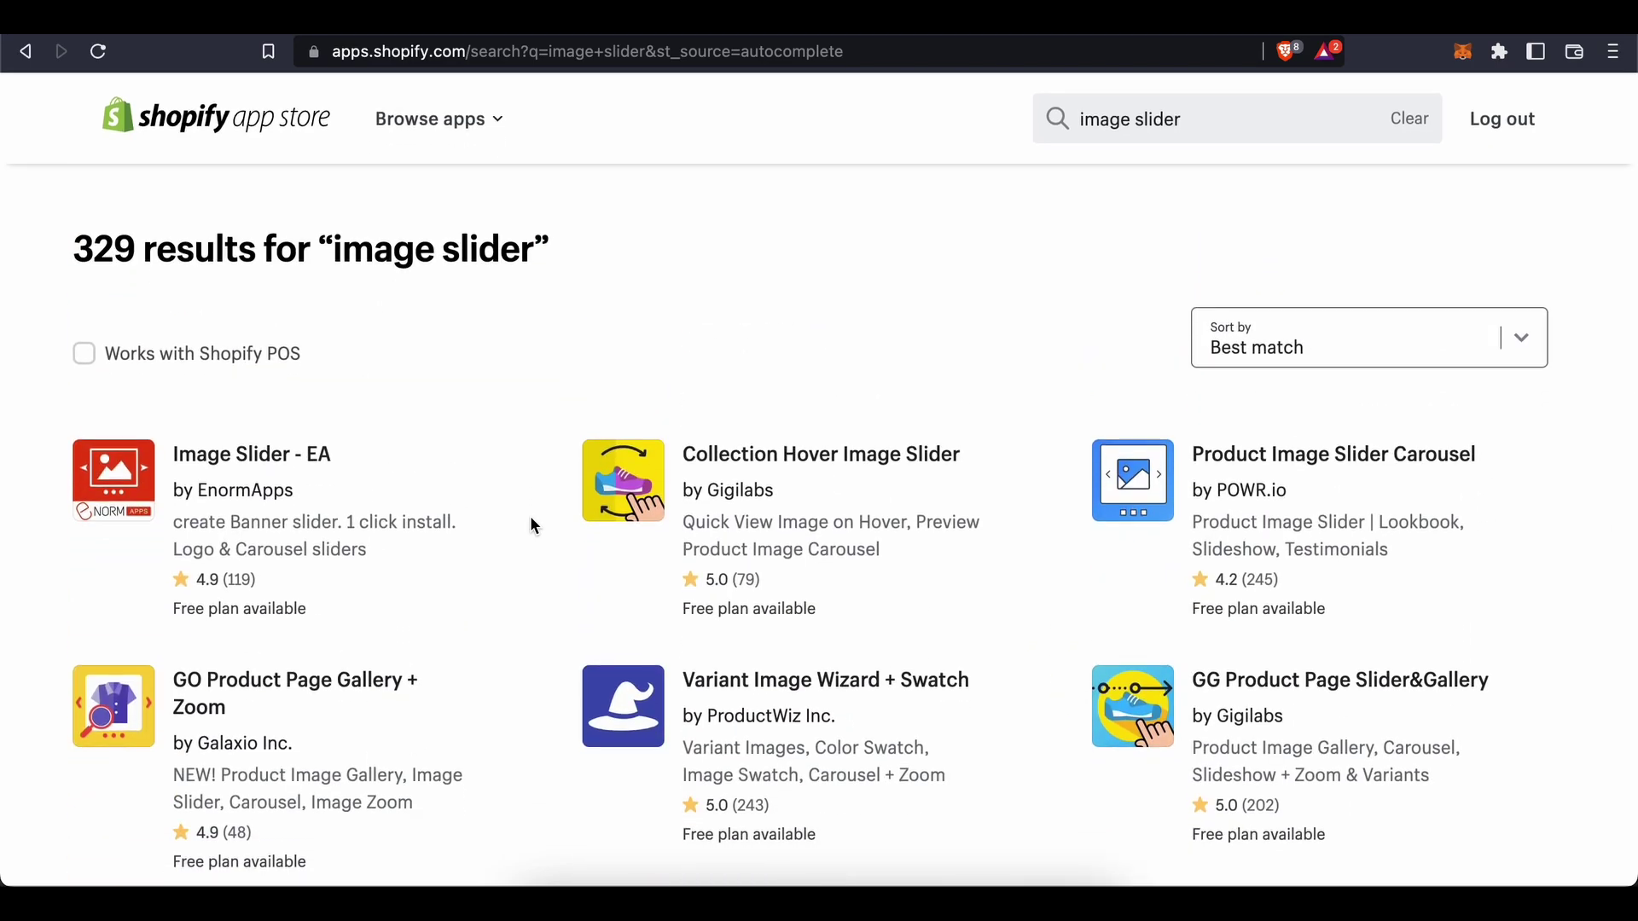
pyautogui.scroll(2, 546, 503)
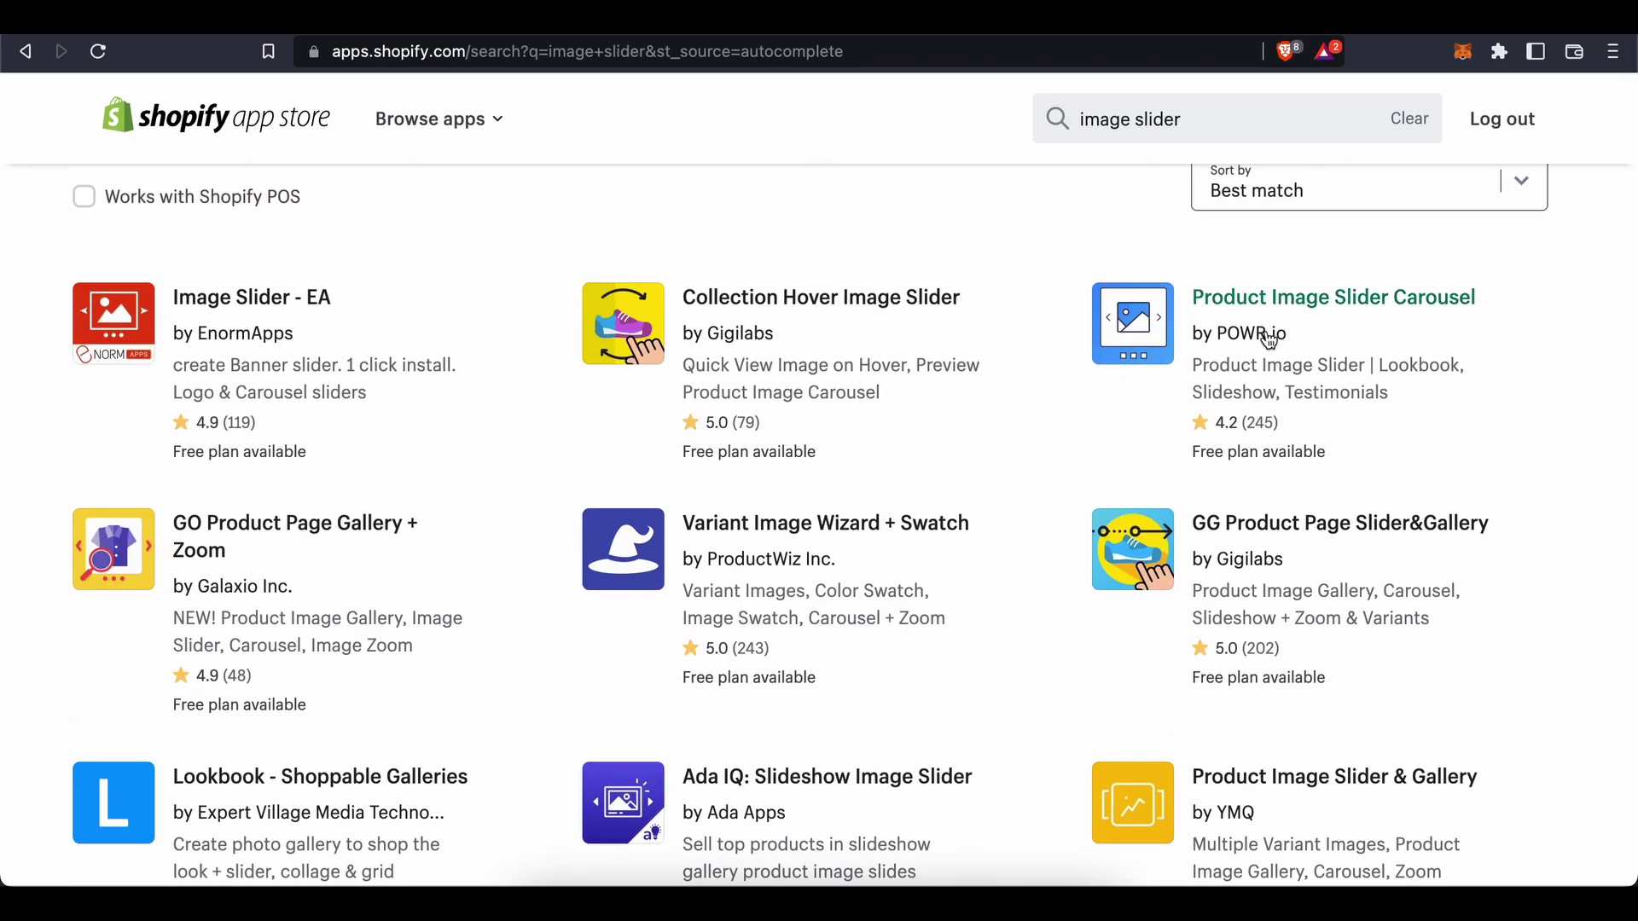
pyautogui.scroll(-5, 918, 520)
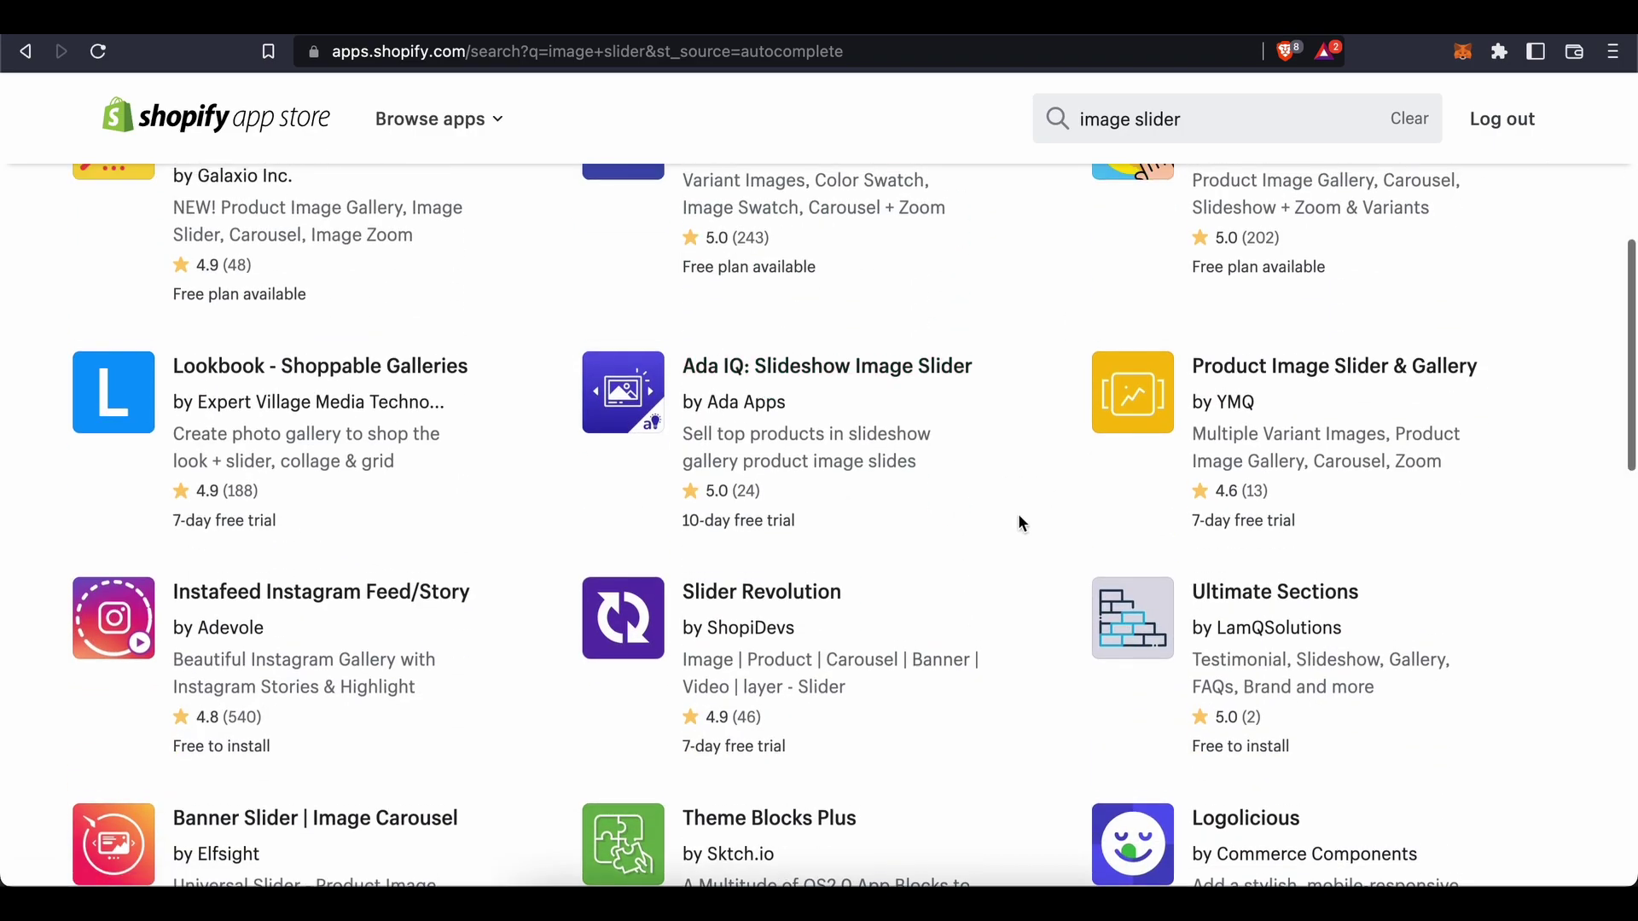
pyautogui.scroll(6, 1017, 515)
pyautogui.scroll(-1, 998, 568)
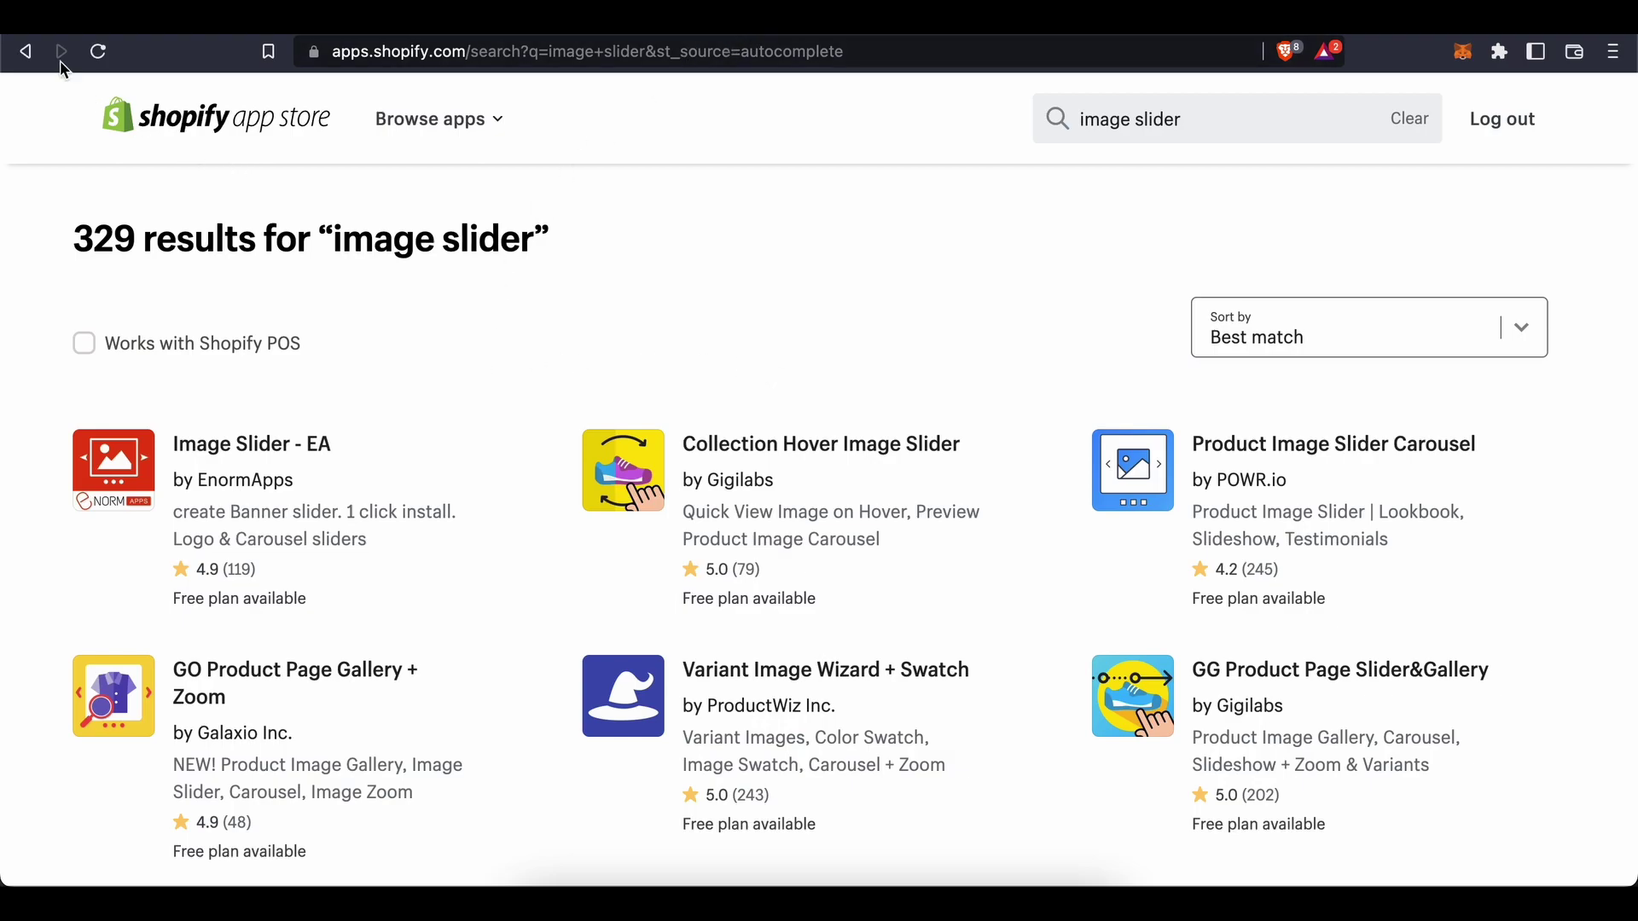
# Return to the SmartBN: Banner Slider listing and install the app on the store.
pyautogui.click(24, 51)
pyautogui.click(24, 51)
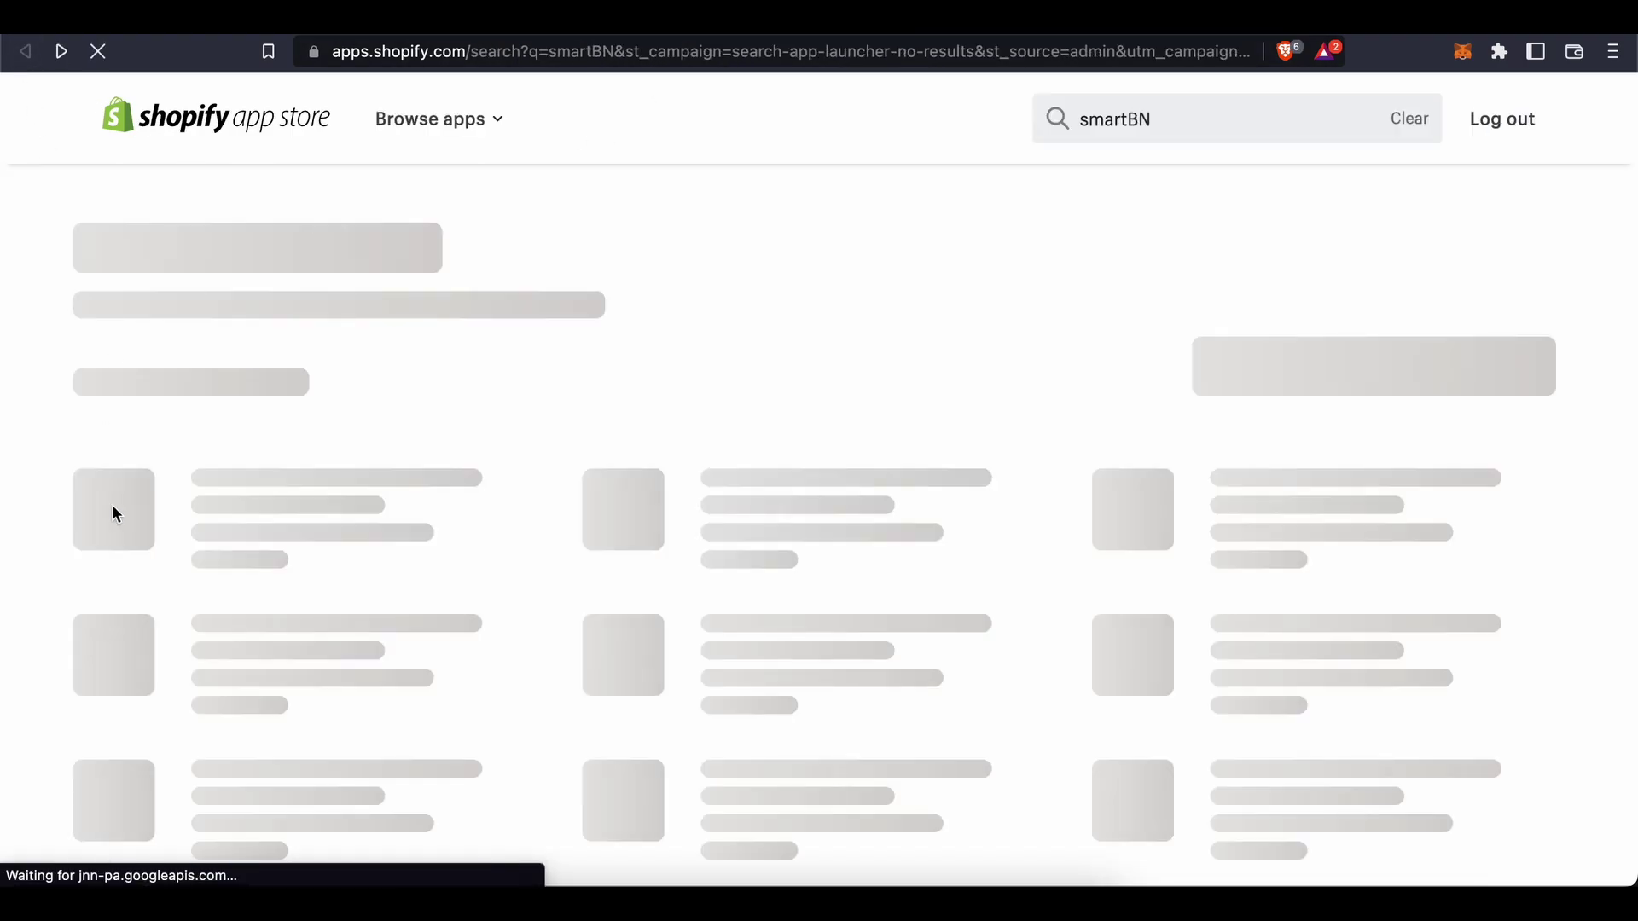
pyautogui.click(62, 51)
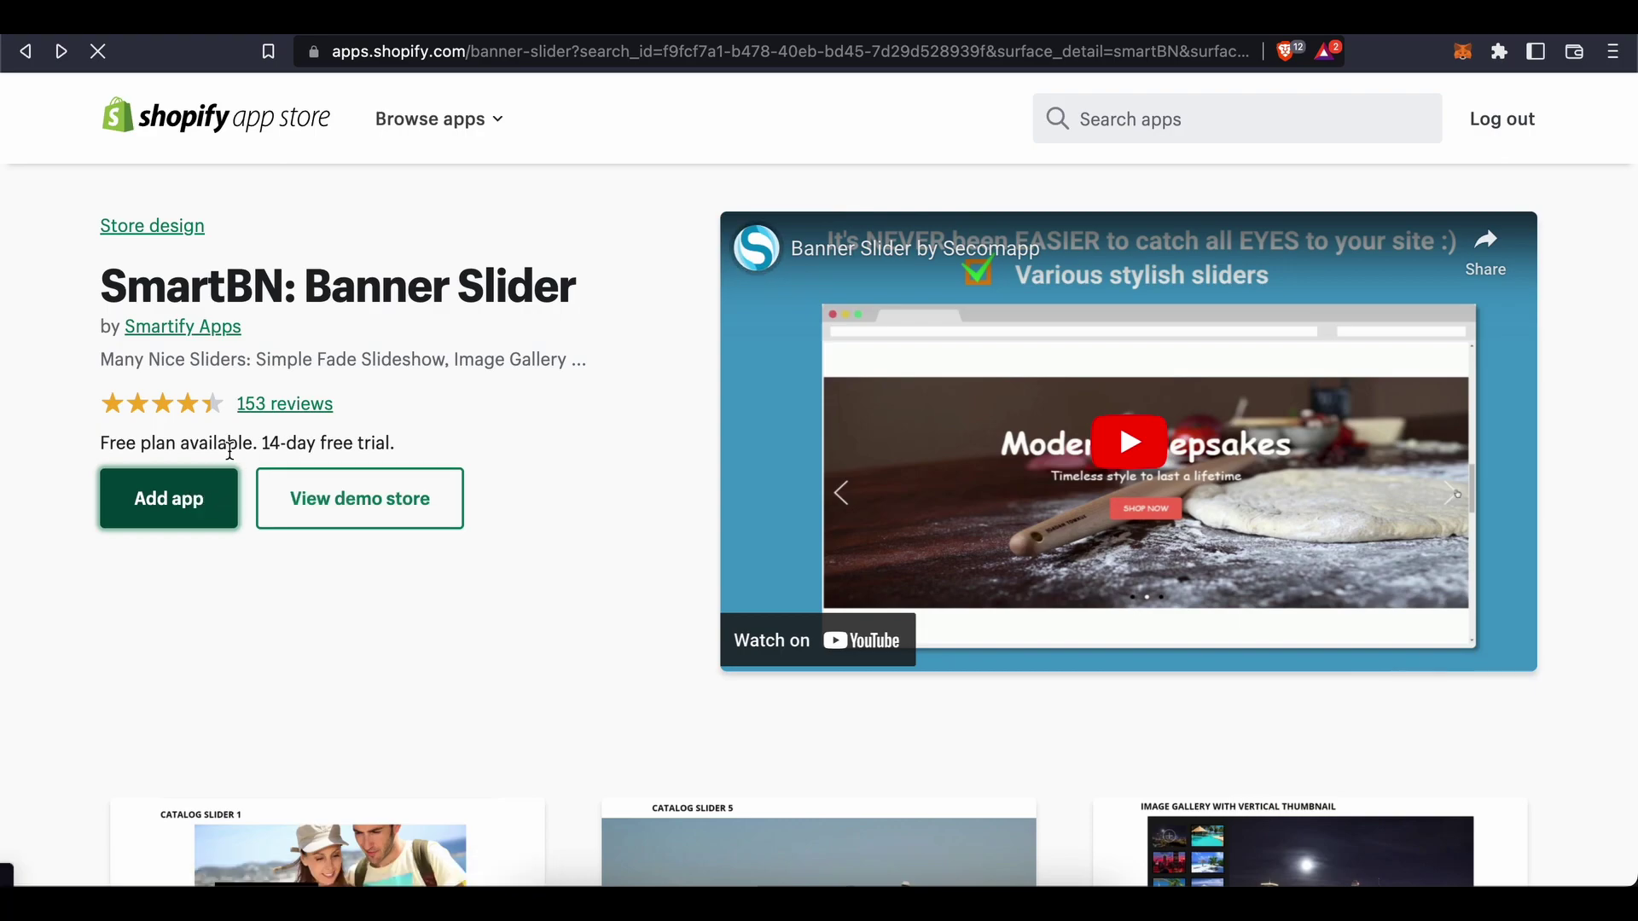
pyautogui.click(223, 479)
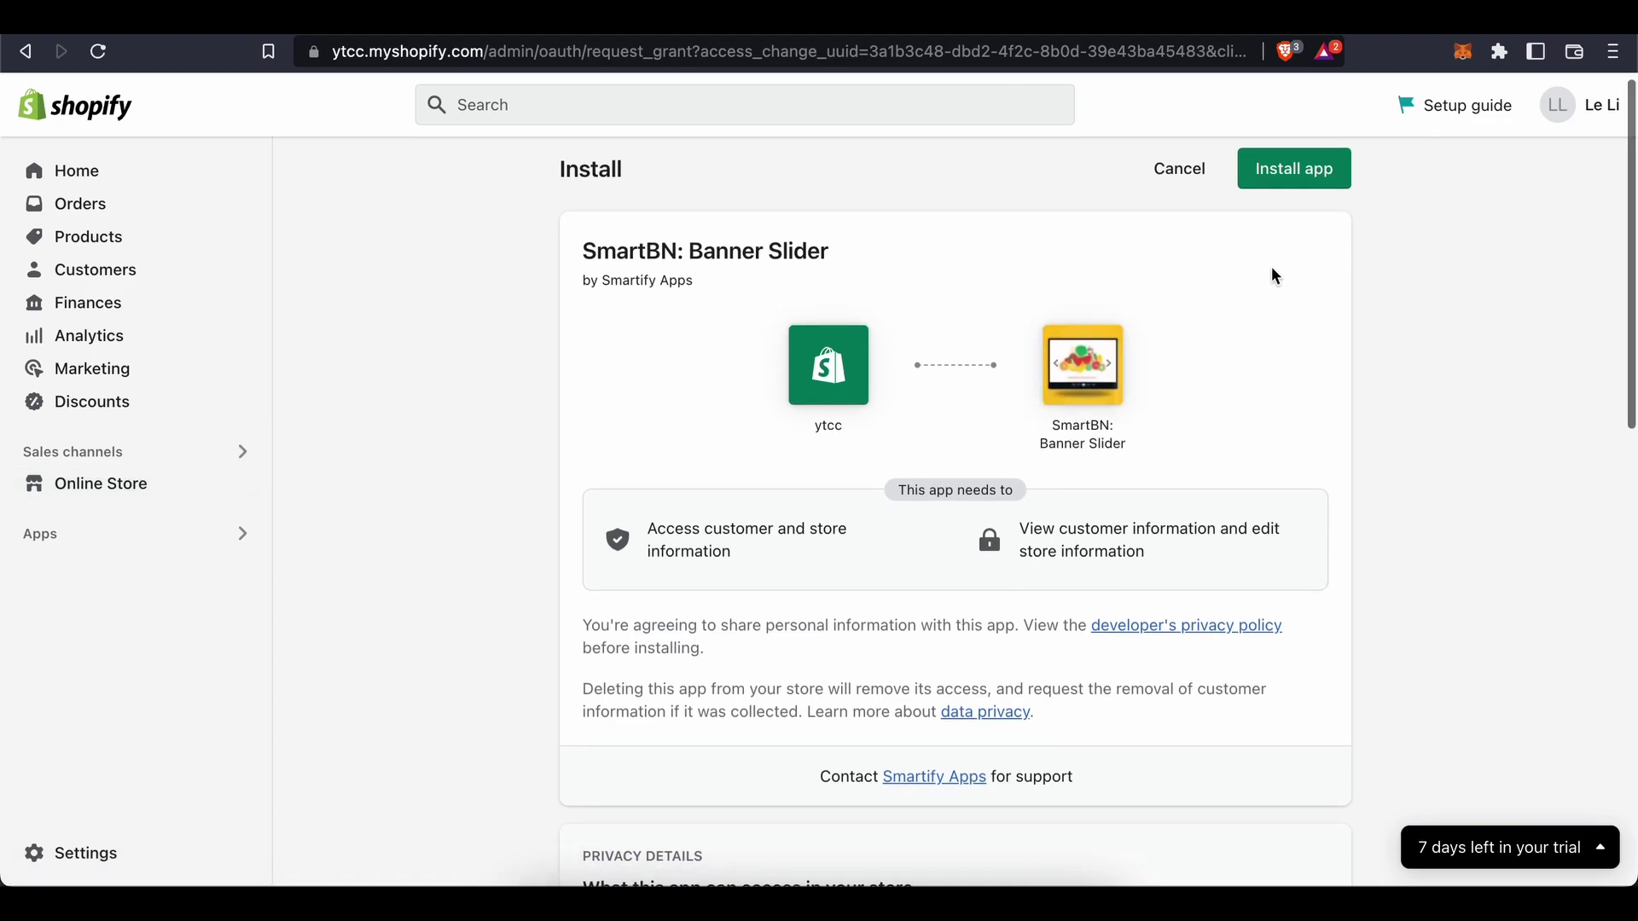
pyautogui.click(1304, 187)
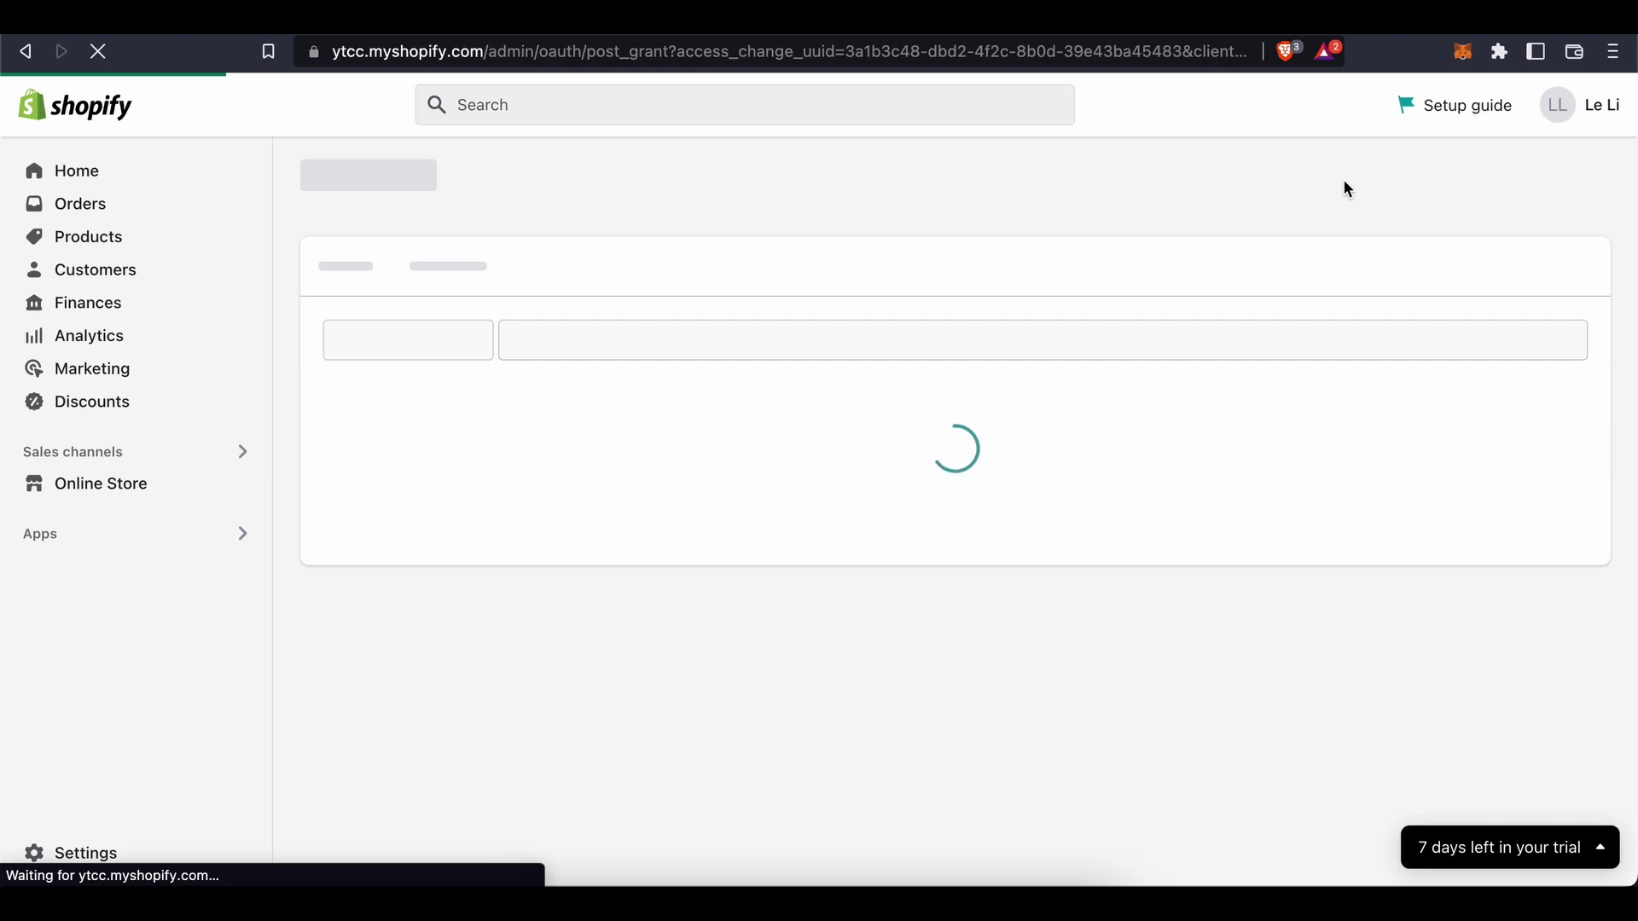
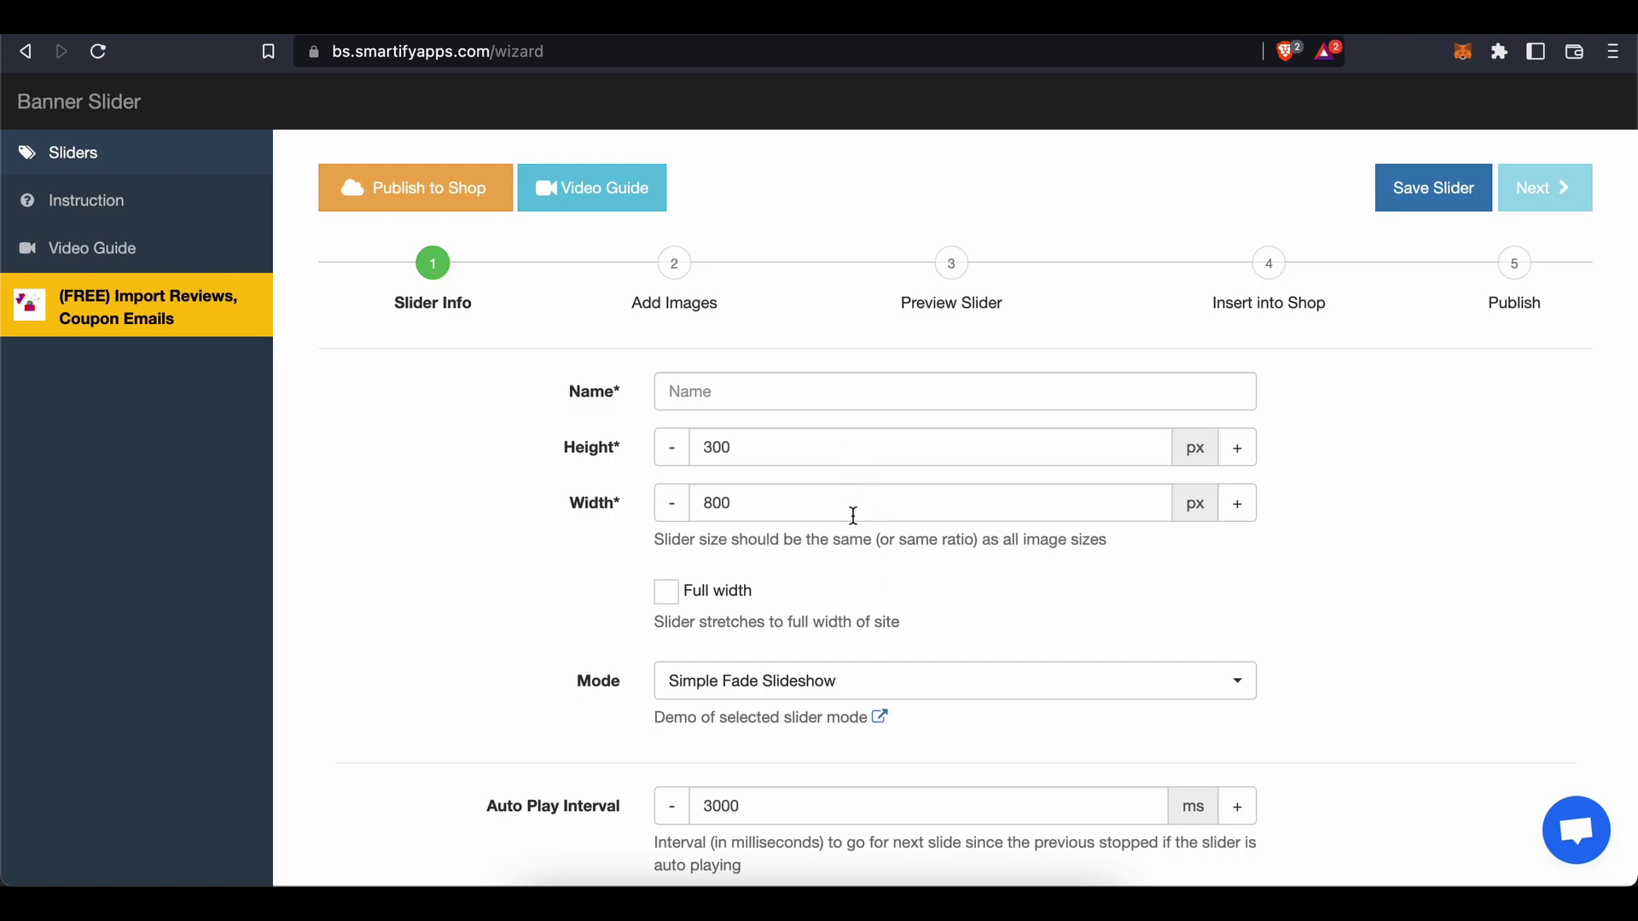
# Set the new slider's height and width to 100 px each.
pyautogui.click(774, 444)
pyautogui.press('BackSpace')
pyautogui.press('BackSpace')
pyautogui.press('BackSpace')
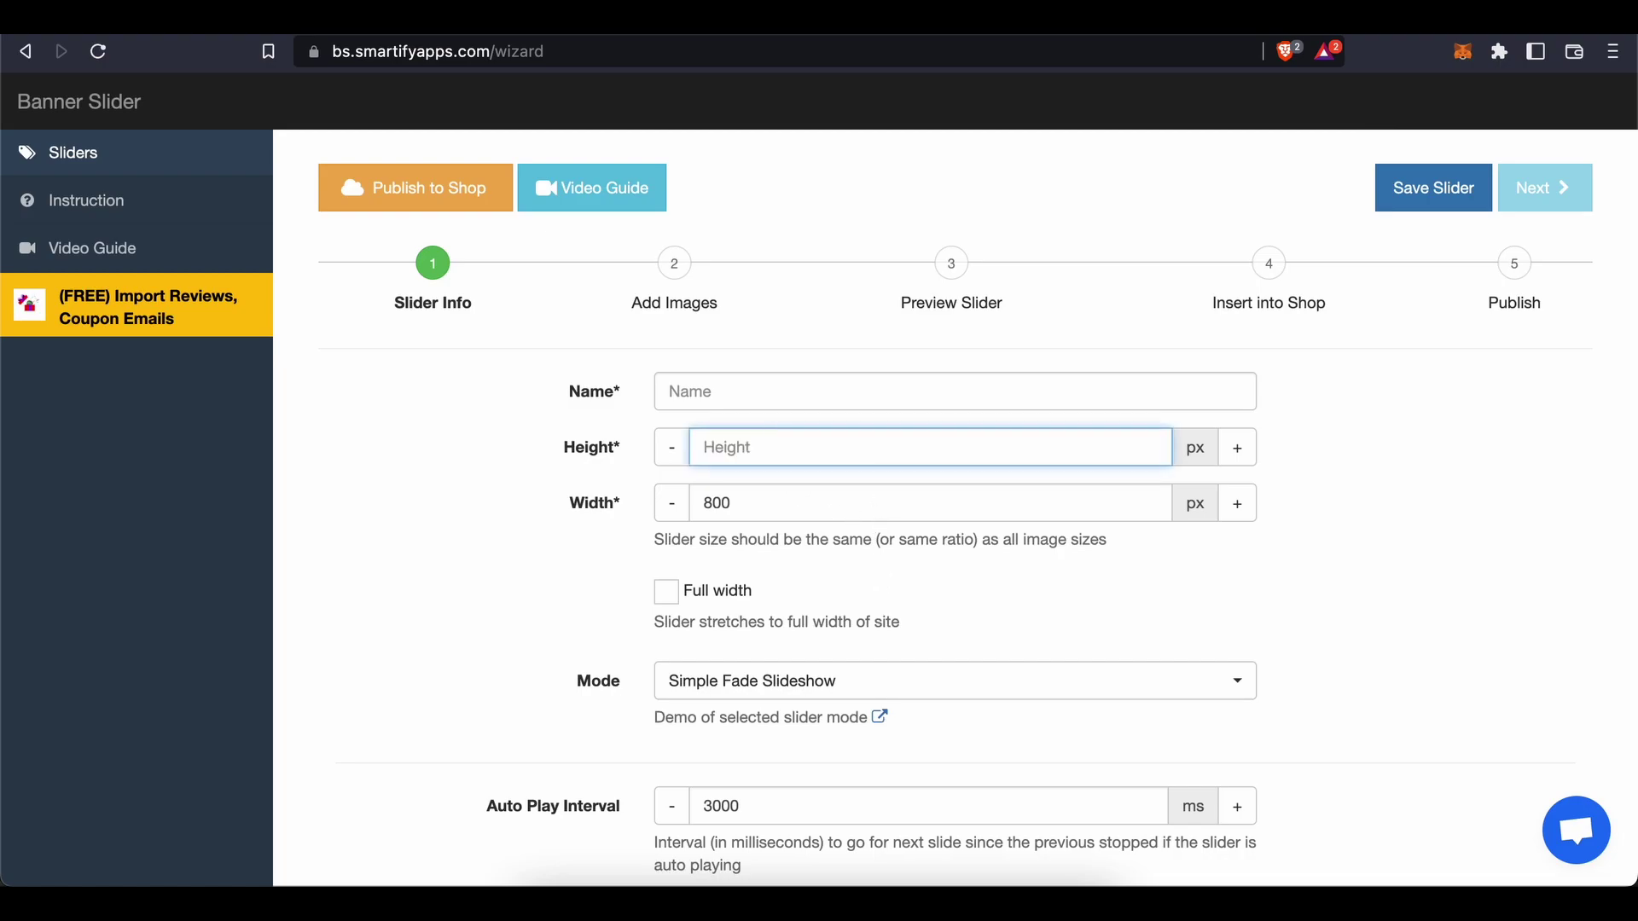
pyautogui.write('100')
pyautogui.click(777, 496)
pyautogui.press('BackSpace')
pyautogui.press('BackSpace')
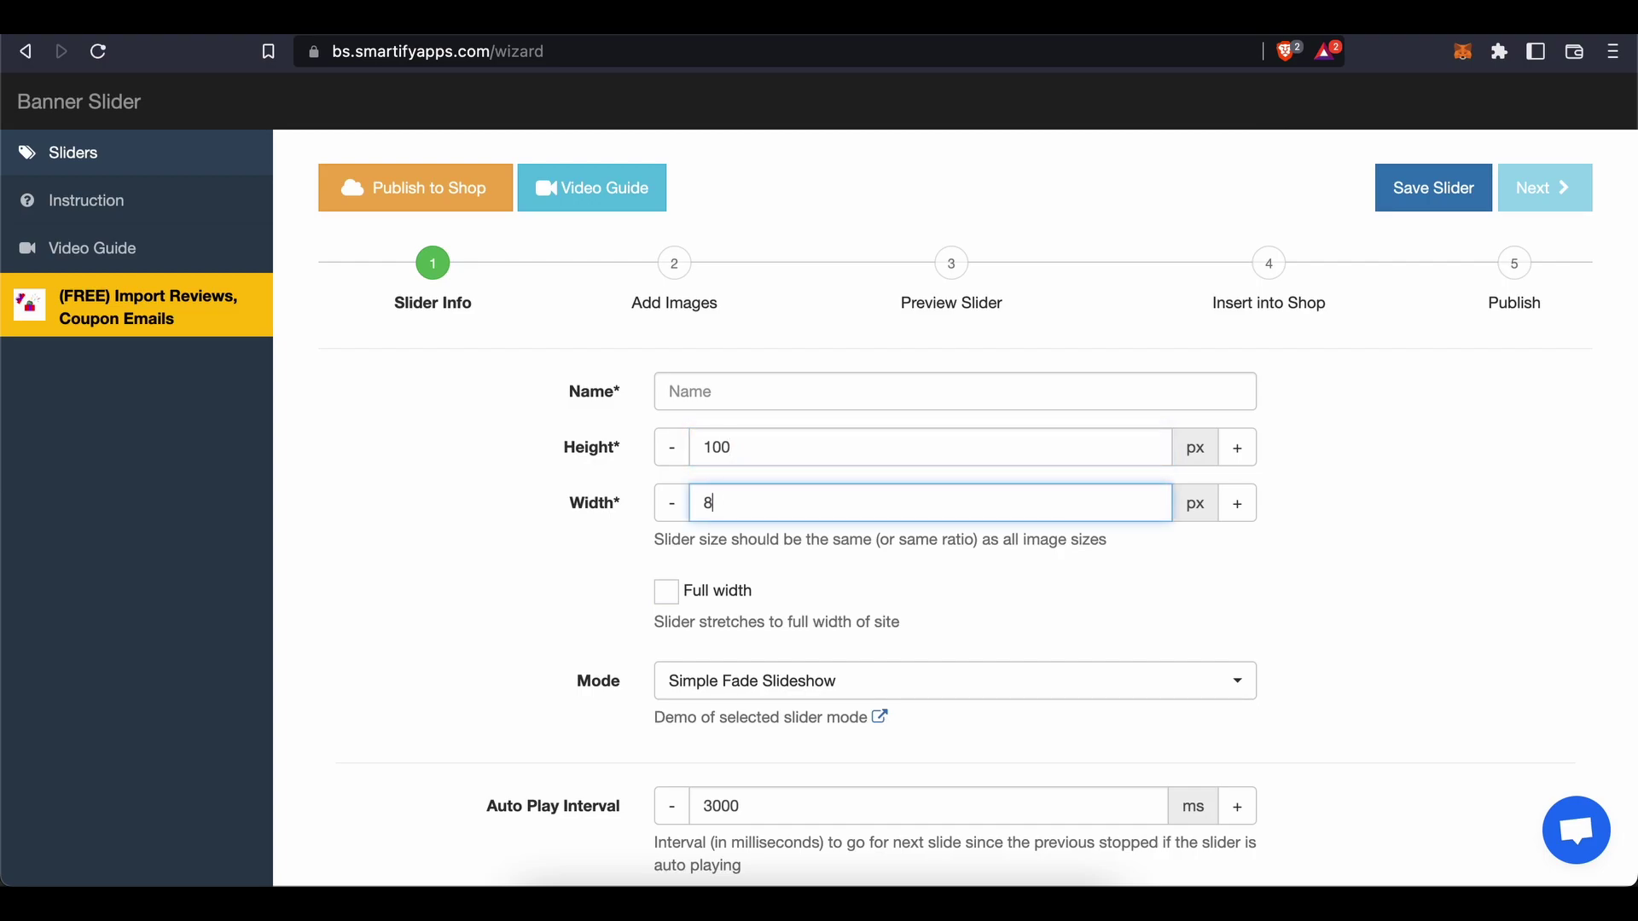
pyautogui.press('BackSpace')
pyautogui.write('100')
pyautogui.press('BackSpace')
pyautogui.press('BackSpace')
pyautogui.write('00')
# Look through the available slider modes and set the mode to List Slider.
pyautogui.scroll(-2, 783, 580)
pyautogui.click(796, 593)
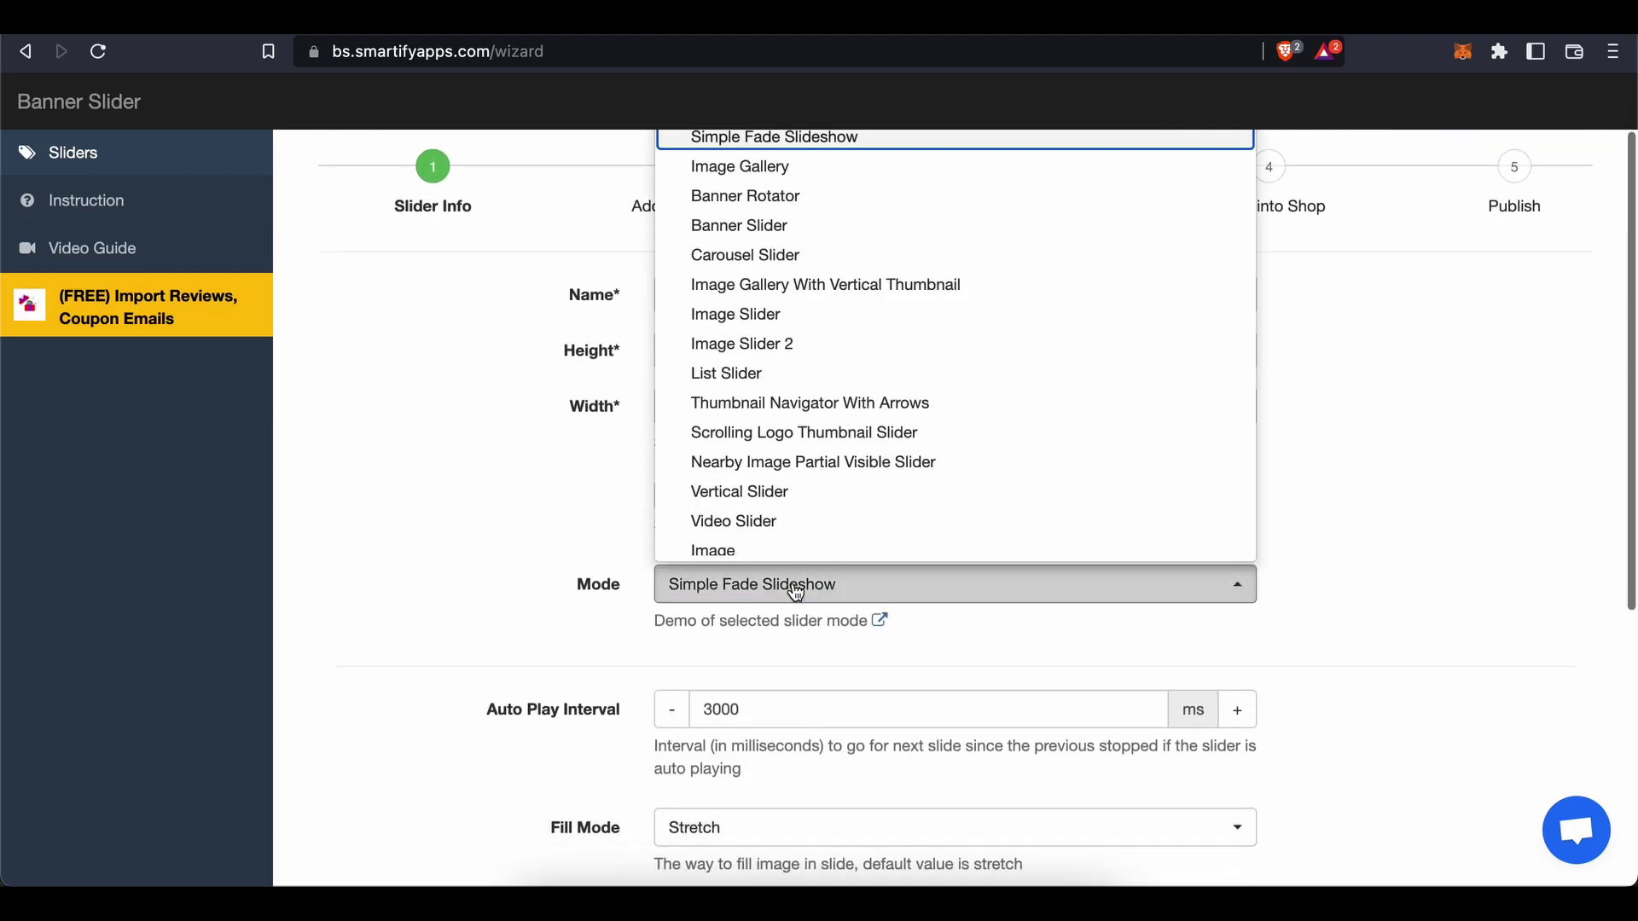
pyautogui.scroll(-3, 804, 504)
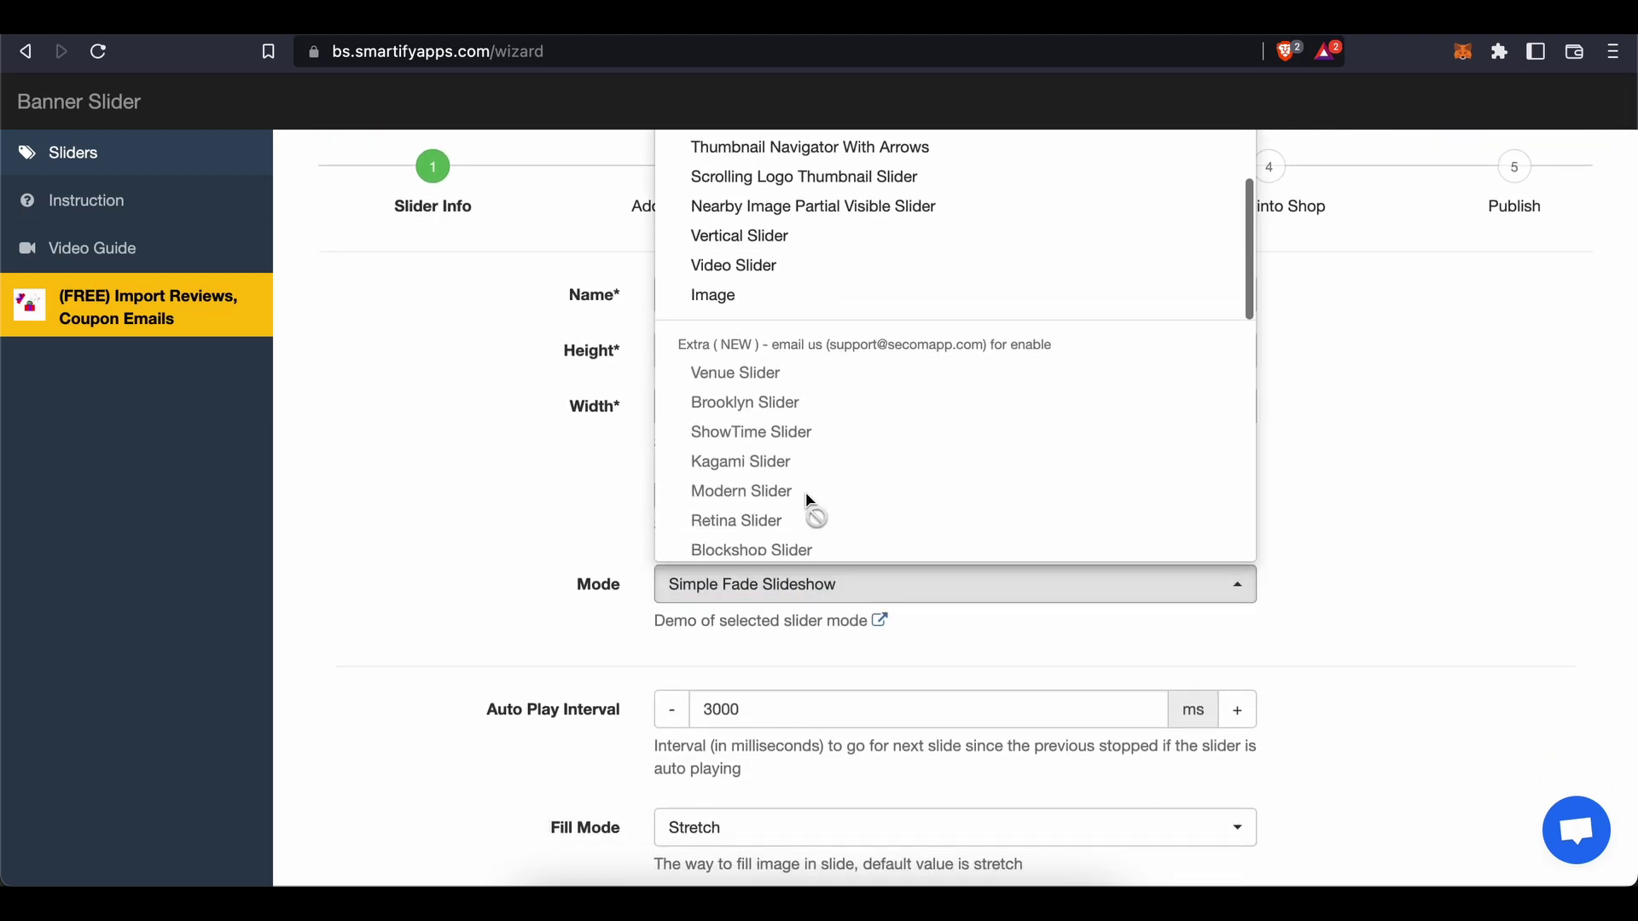
pyautogui.scroll(2, 810, 502)
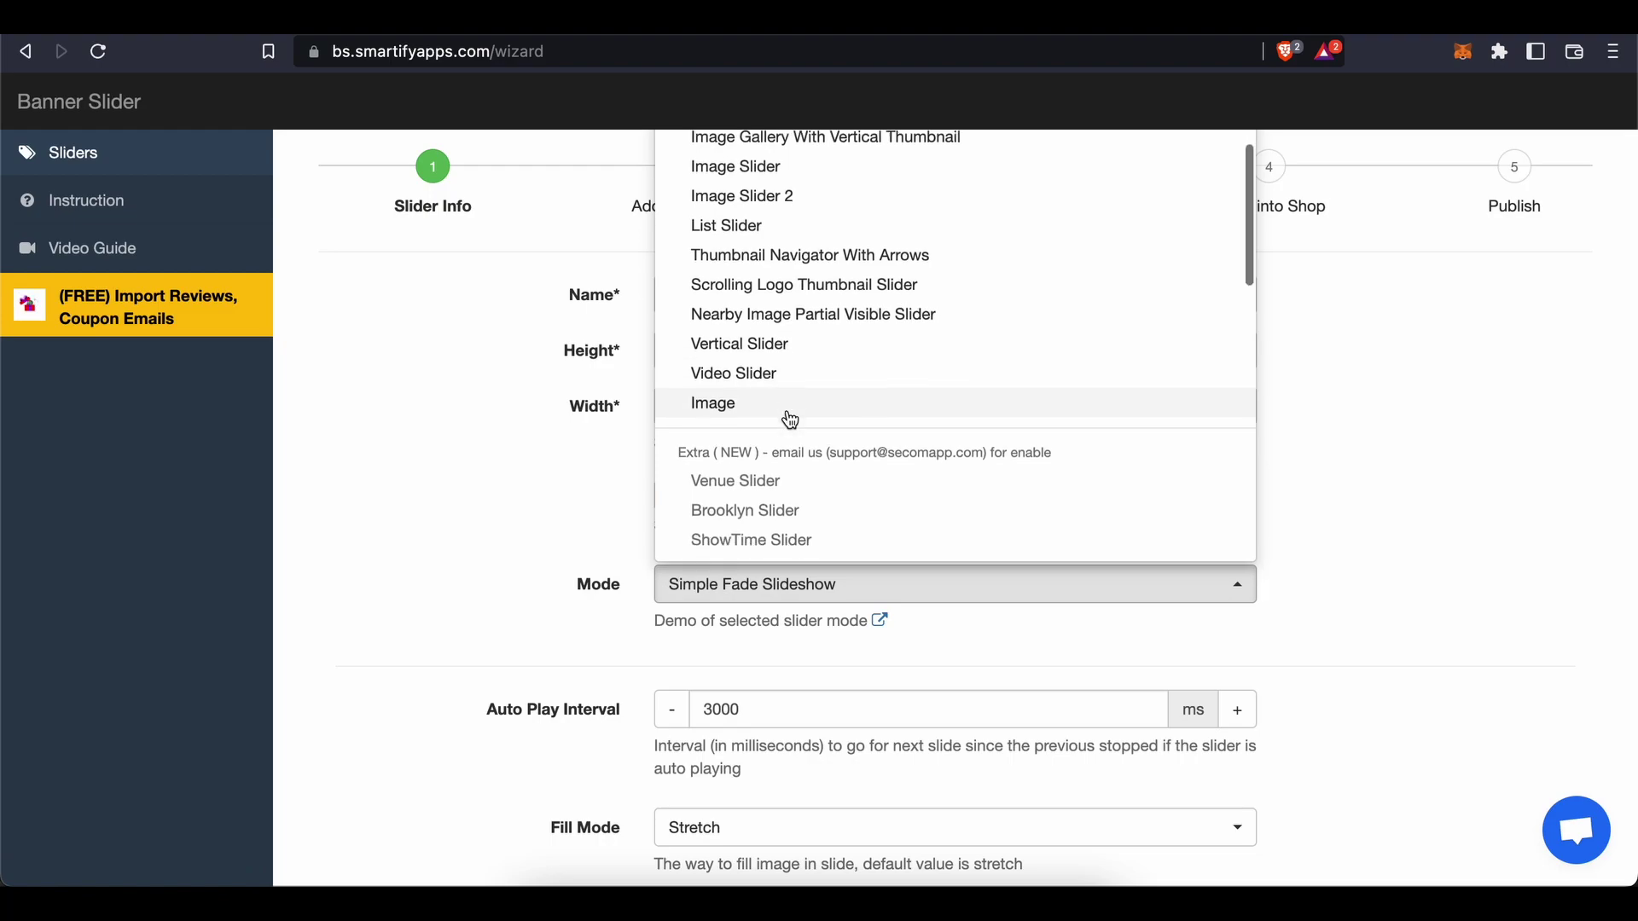
pyautogui.scroll(-5, 791, 419)
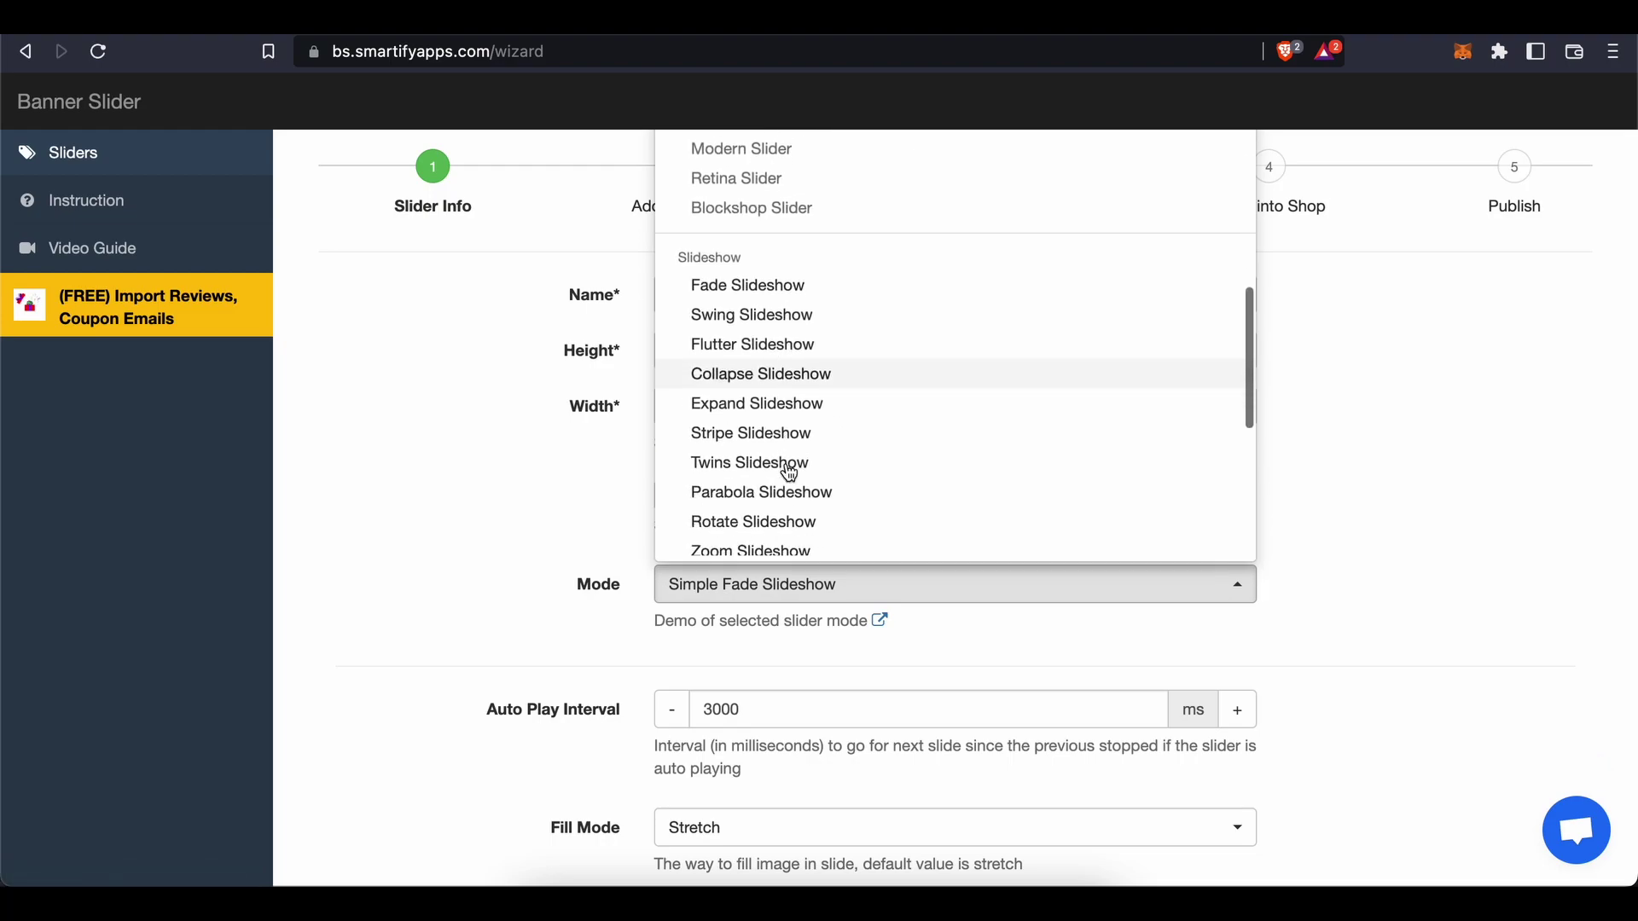
pyautogui.scroll(-5, 789, 472)
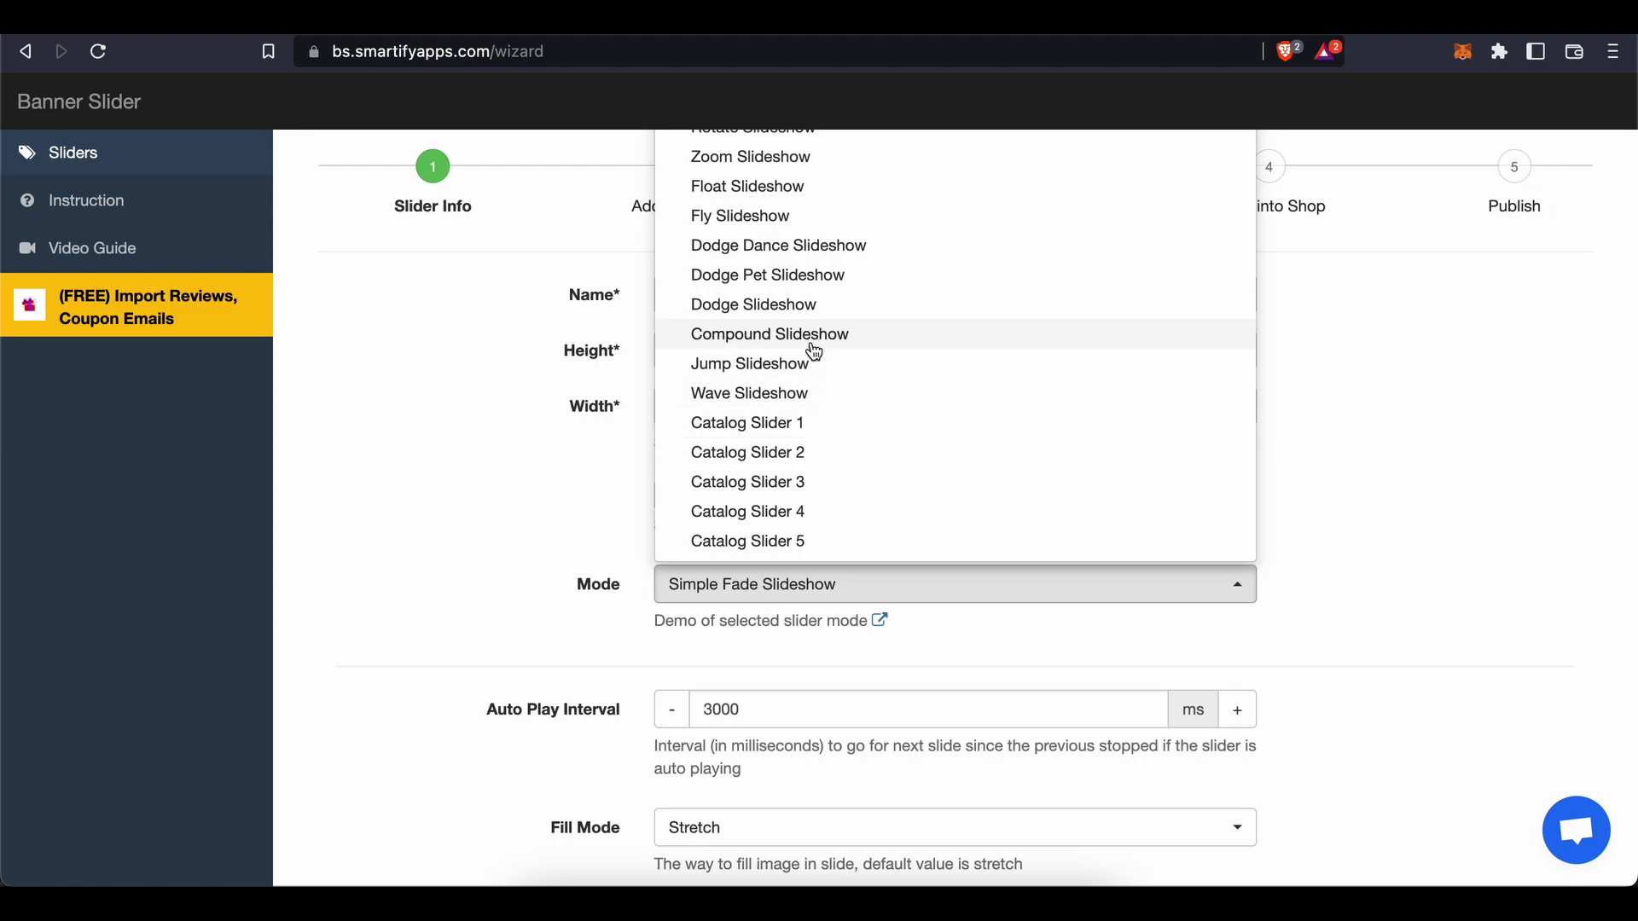
pyautogui.scroll(-1, 802, 379)
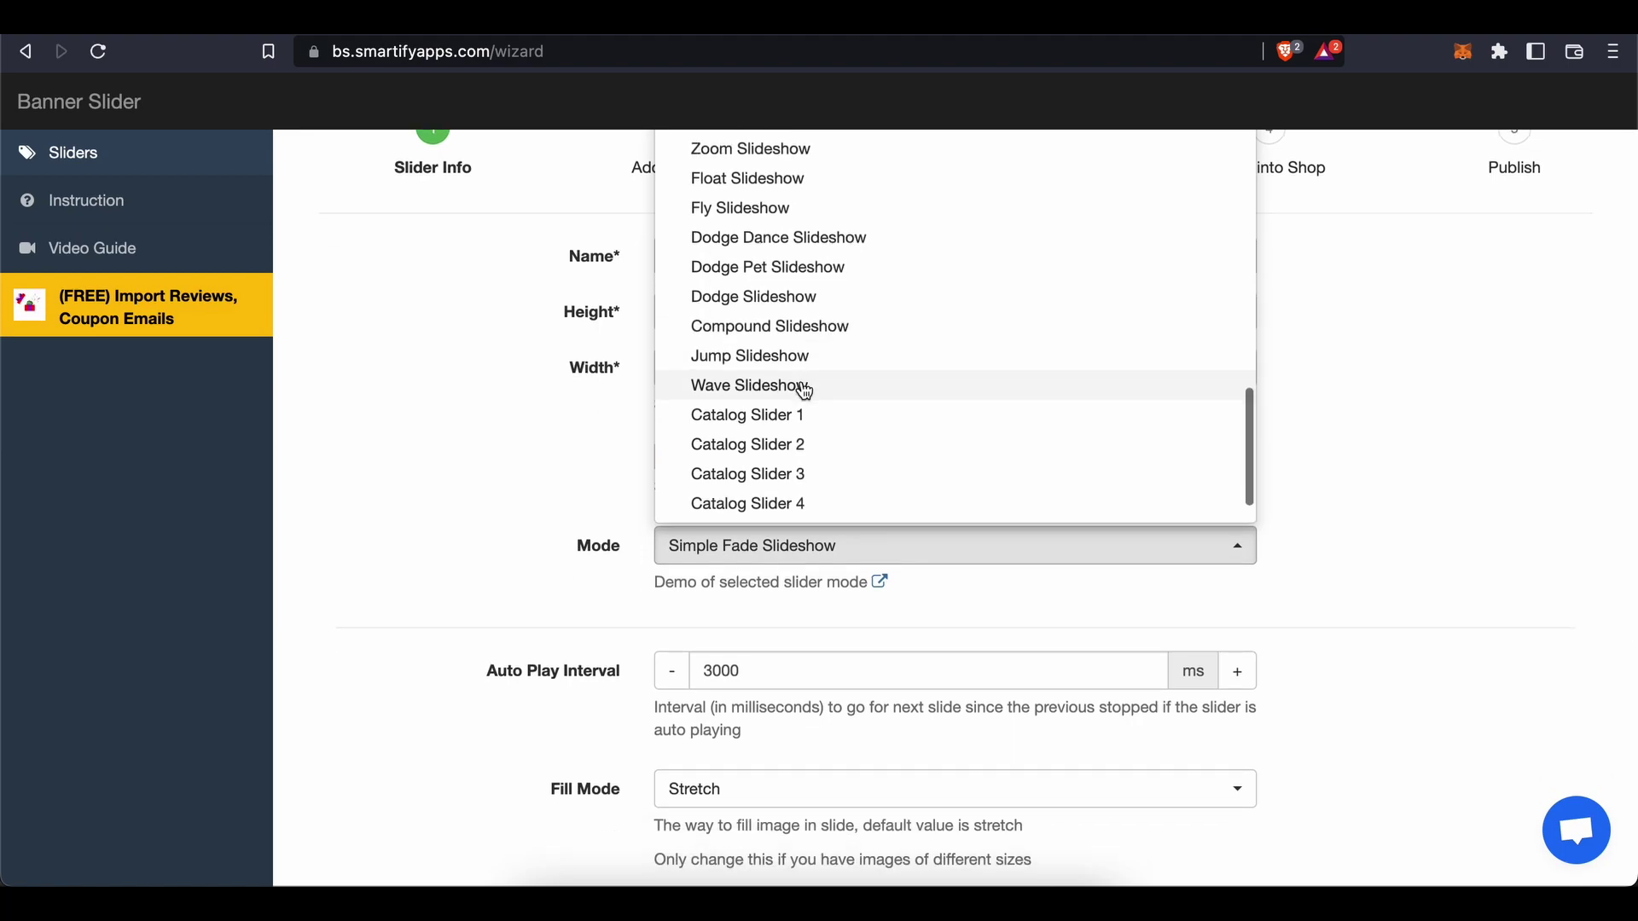
pyautogui.scroll(-1, 805, 390)
pyautogui.scroll(4, 805, 391)
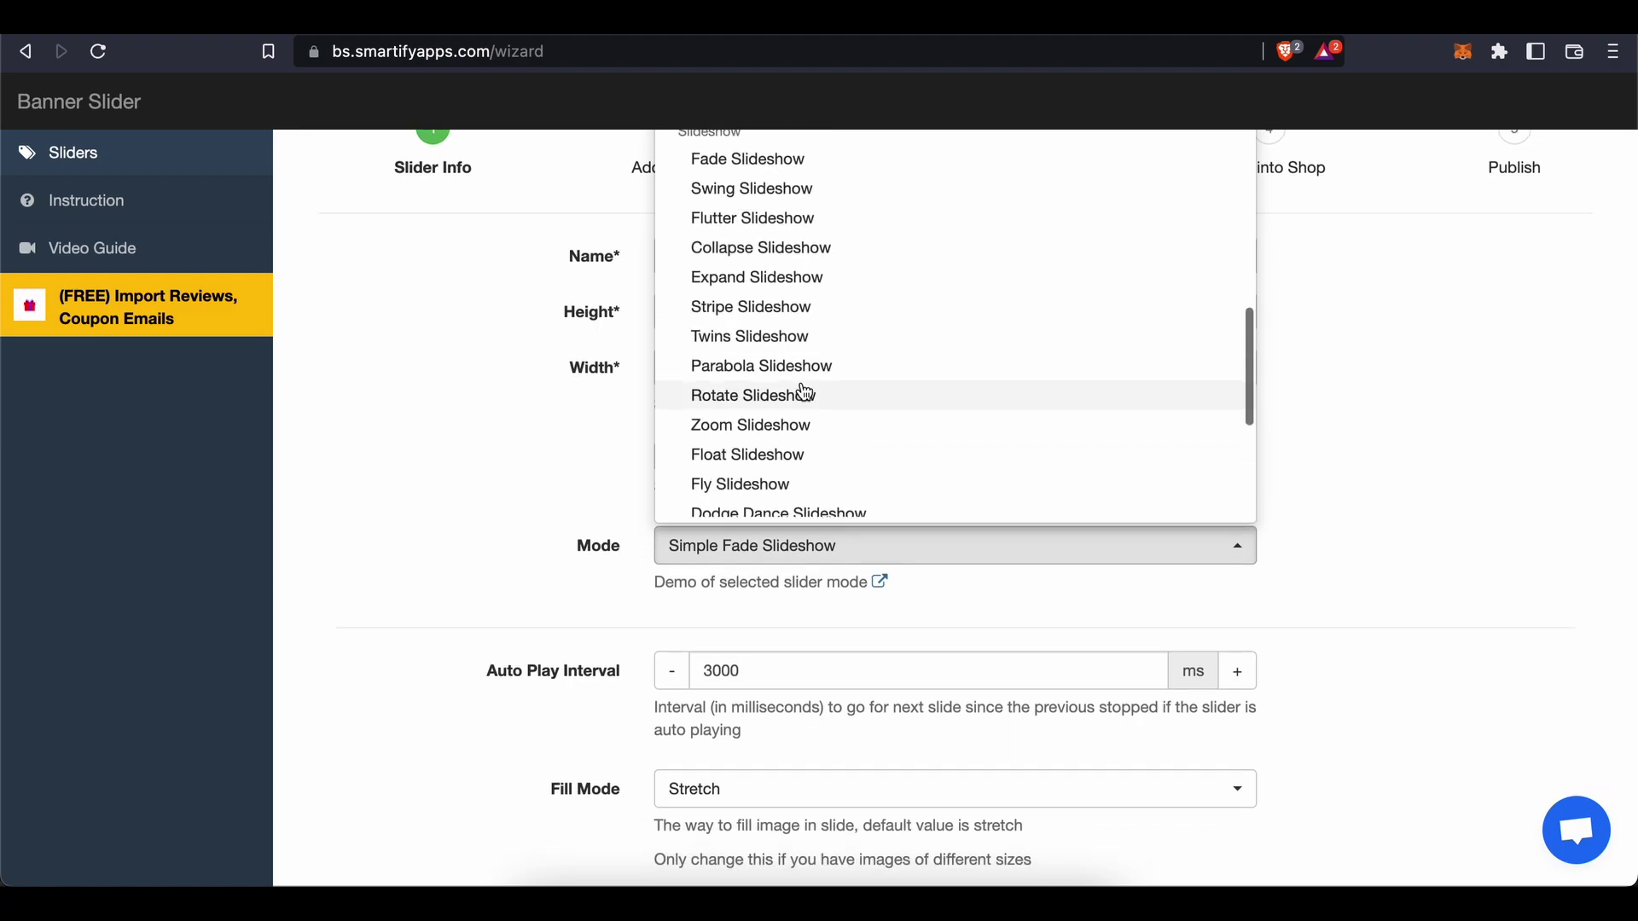
pyautogui.scroll(8, 803, 389)
pyautogui.click(809, 308)
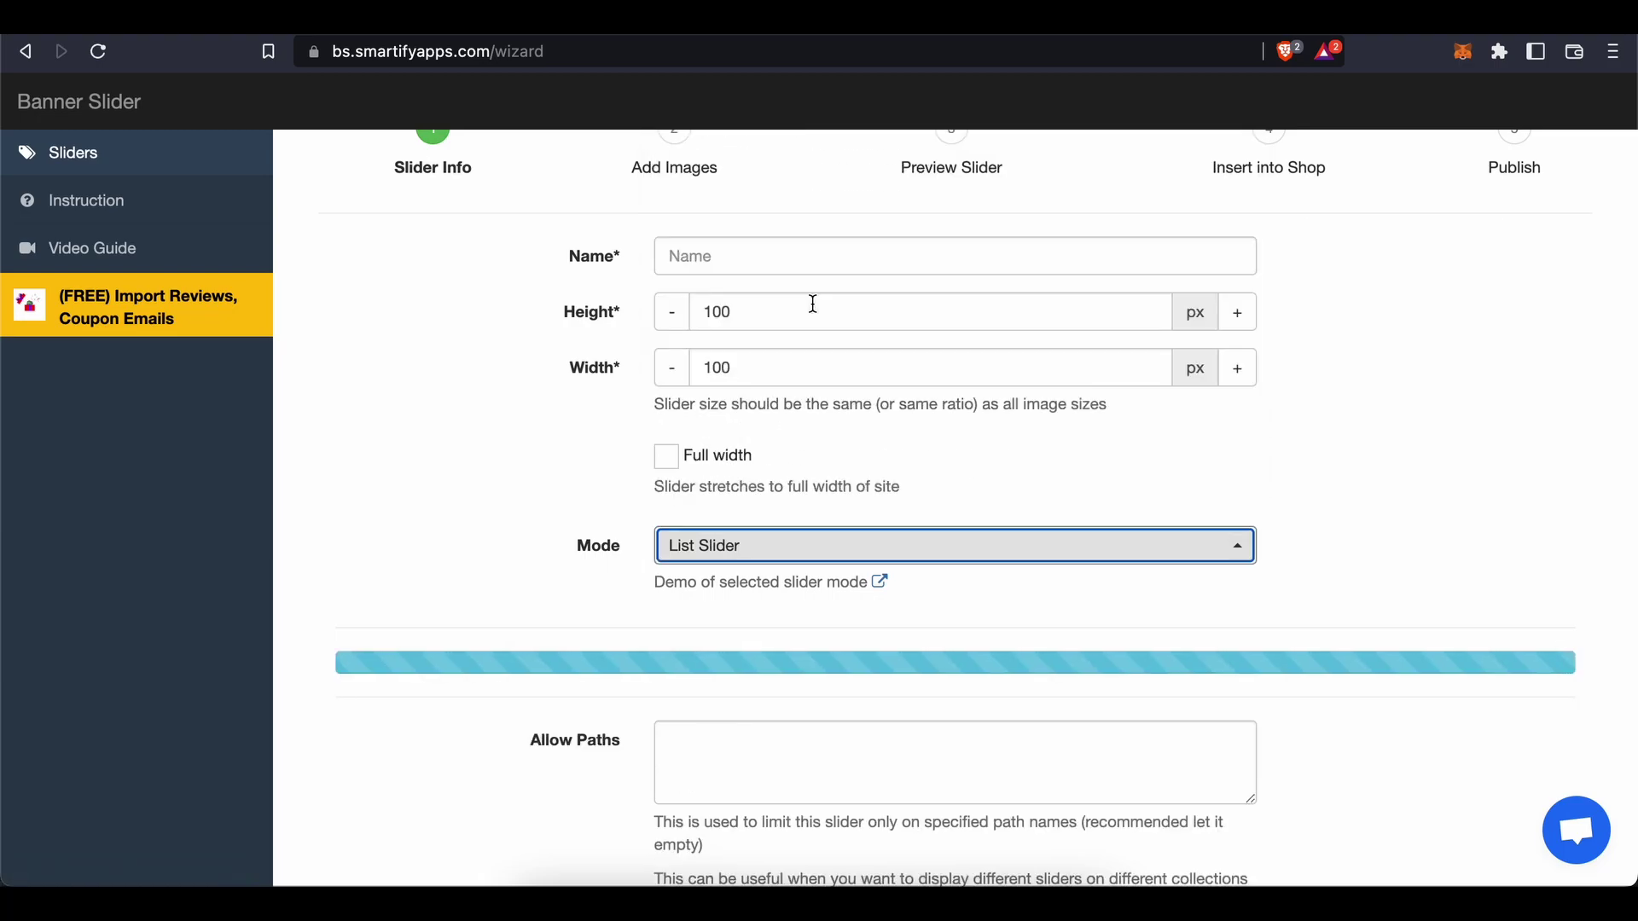
# Set the slider's auto play interval to 1000 ms.
pyautogui.scroll(-3, 866, 550)
pyautogui.click(864, 554)
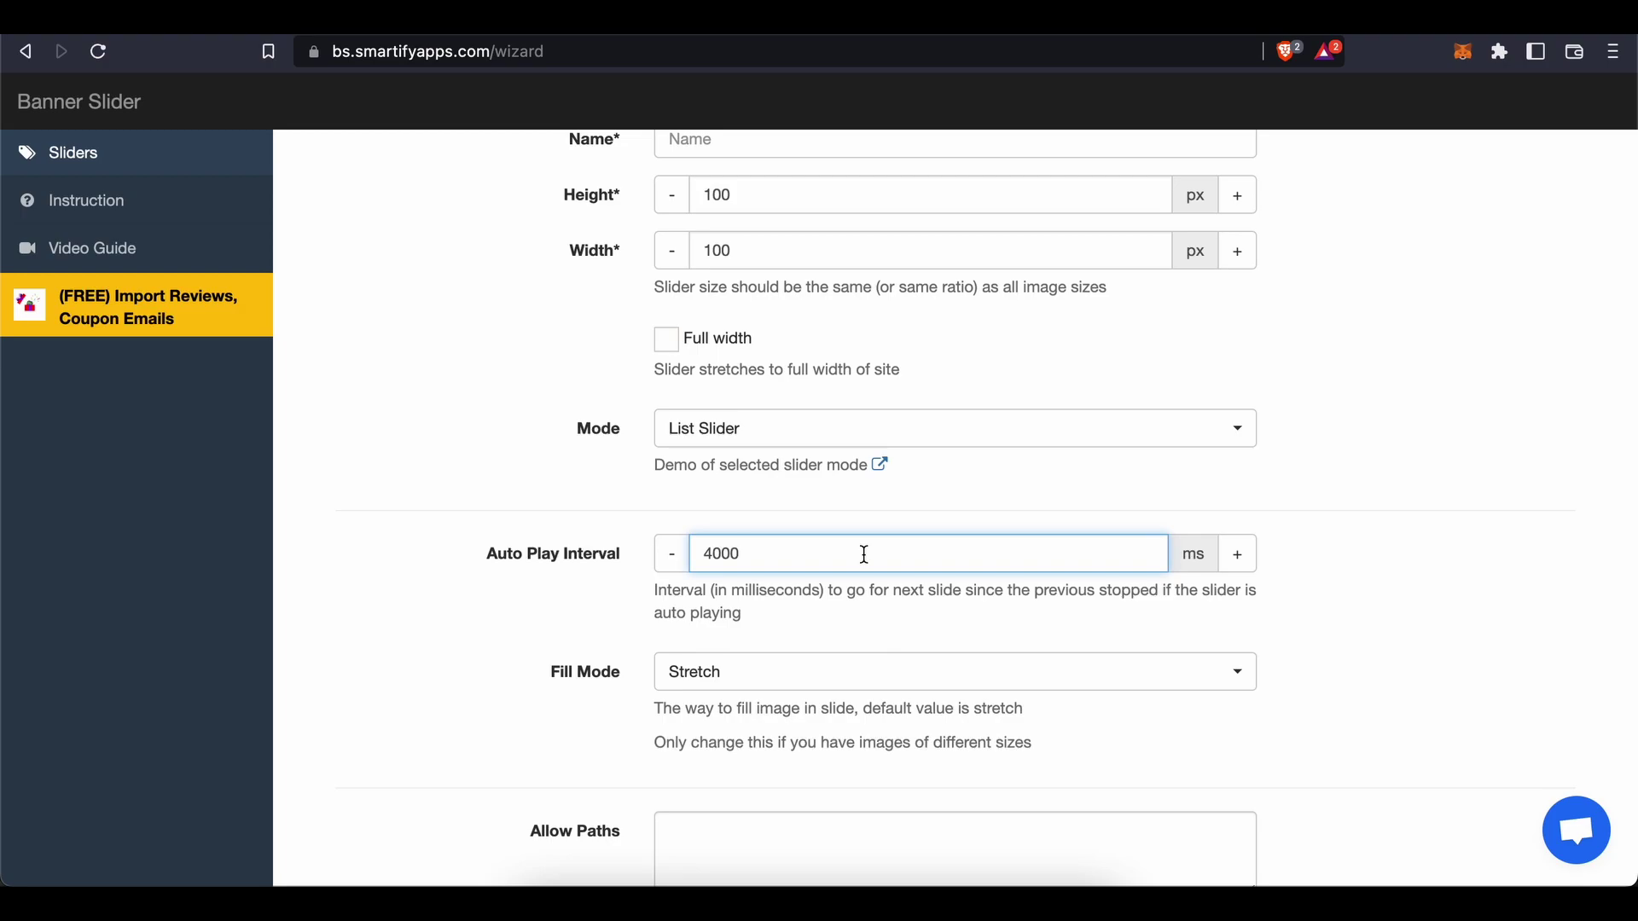
pyautogui.press('BackSpace')
pyautogui.press('BackSpace')
pyautogui.press('BackSpace')
pyautogui.press('BackSpace')
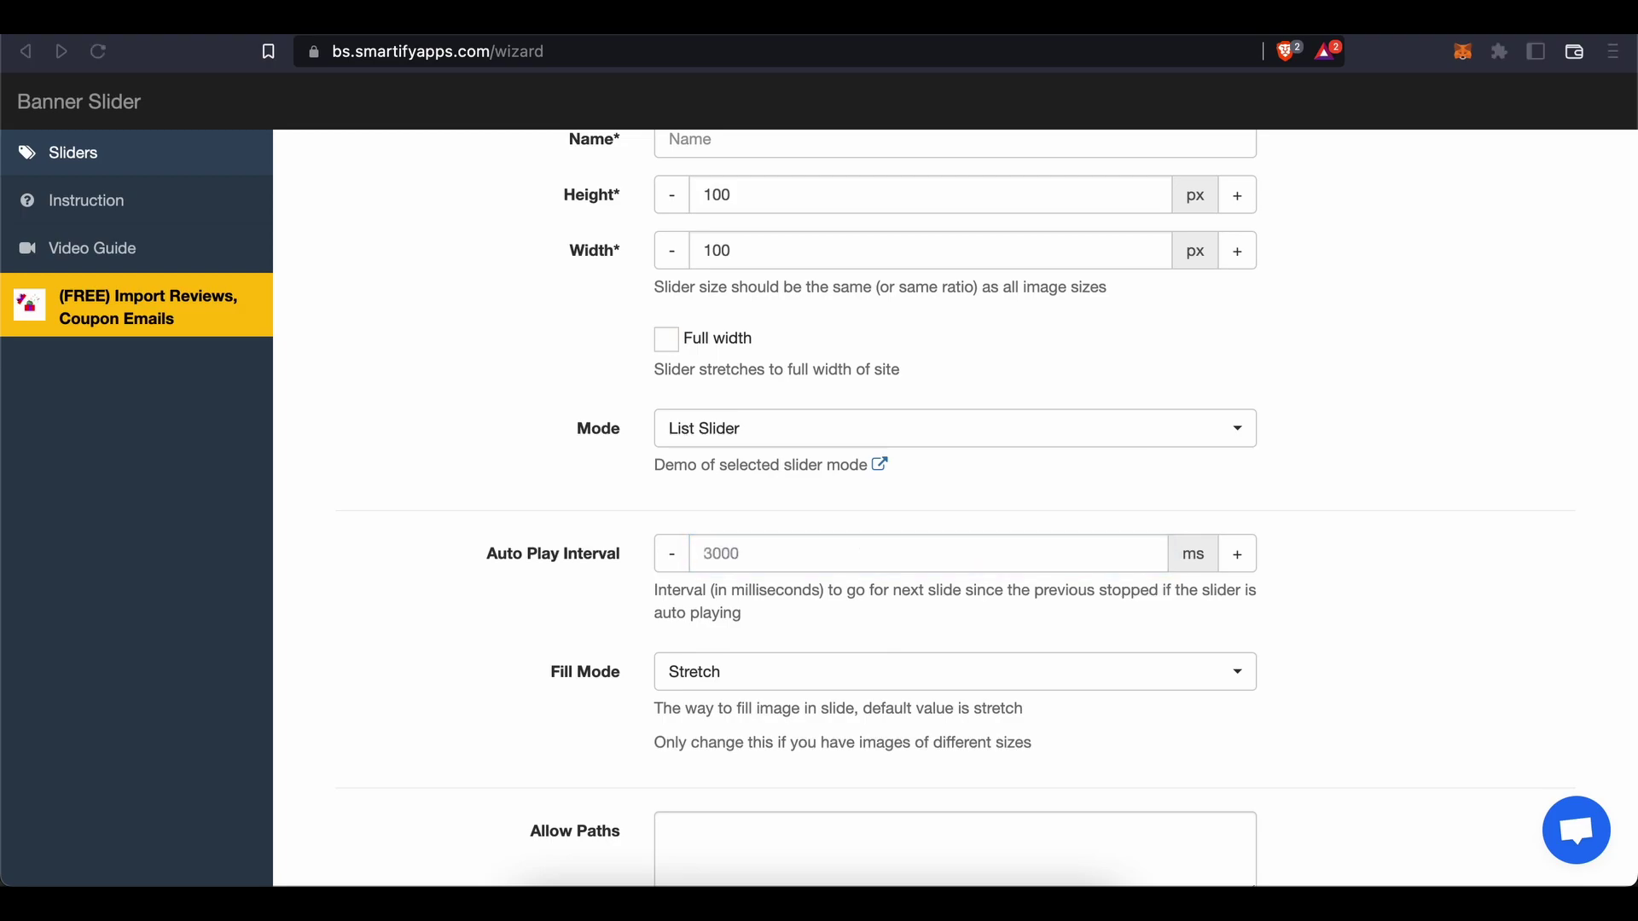
pyautogui.click(761, 561)
pyautogui.write('1000')
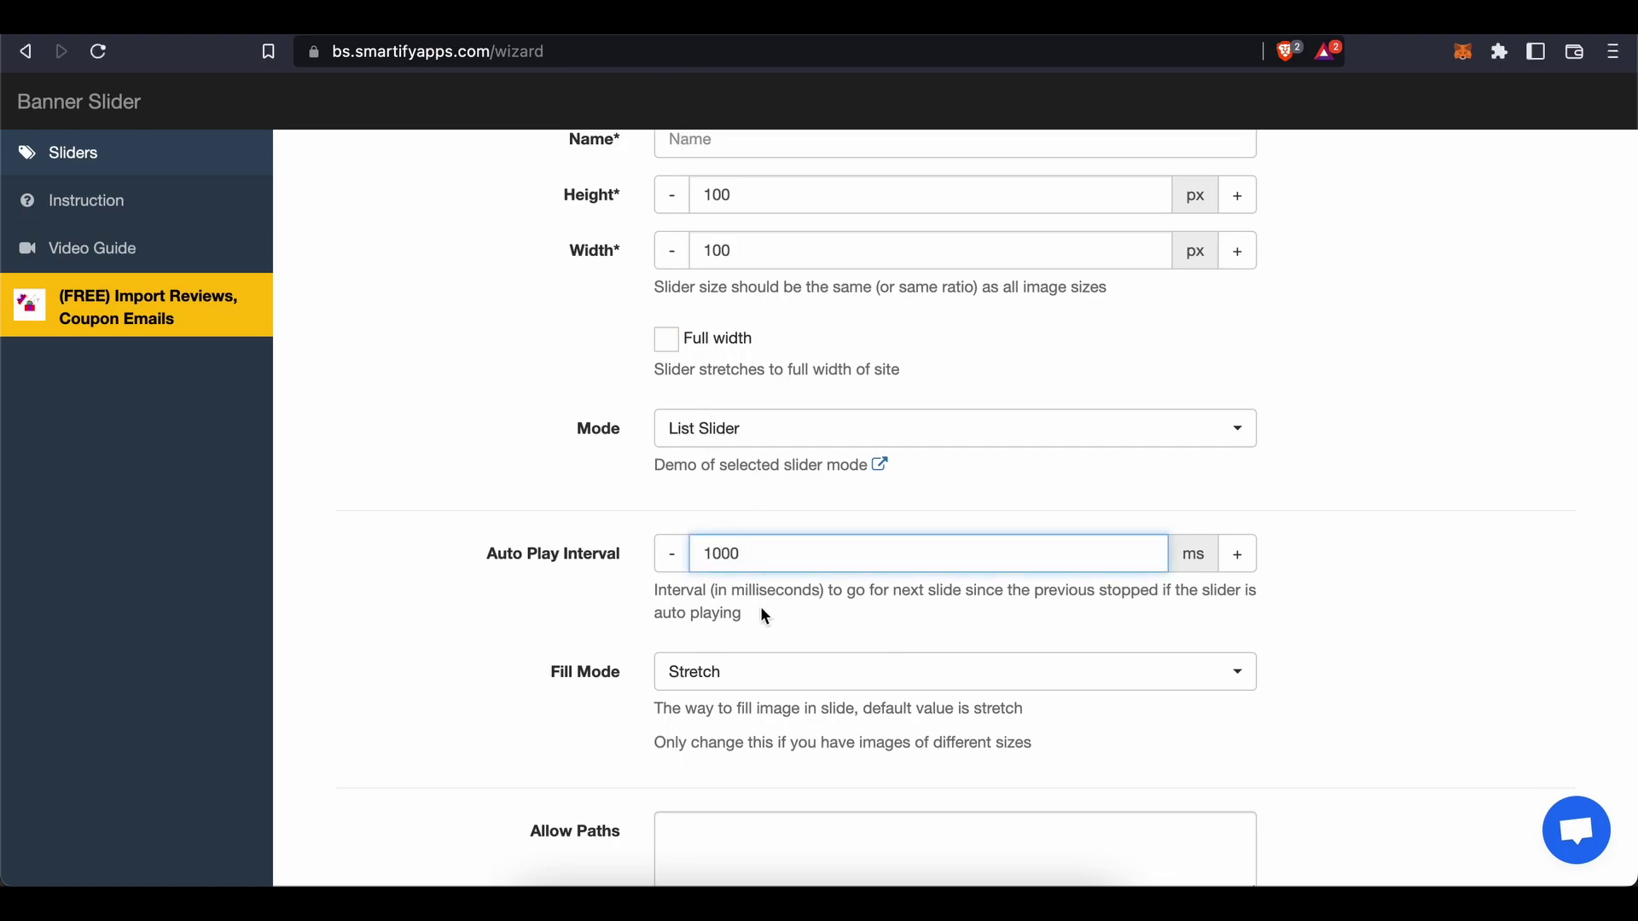
# Set the slider's fill mode to Contain and leave the allowed paths empty.
pyautogui.scroll(-3, 765, 616)
pyautogui.click(749, 567)
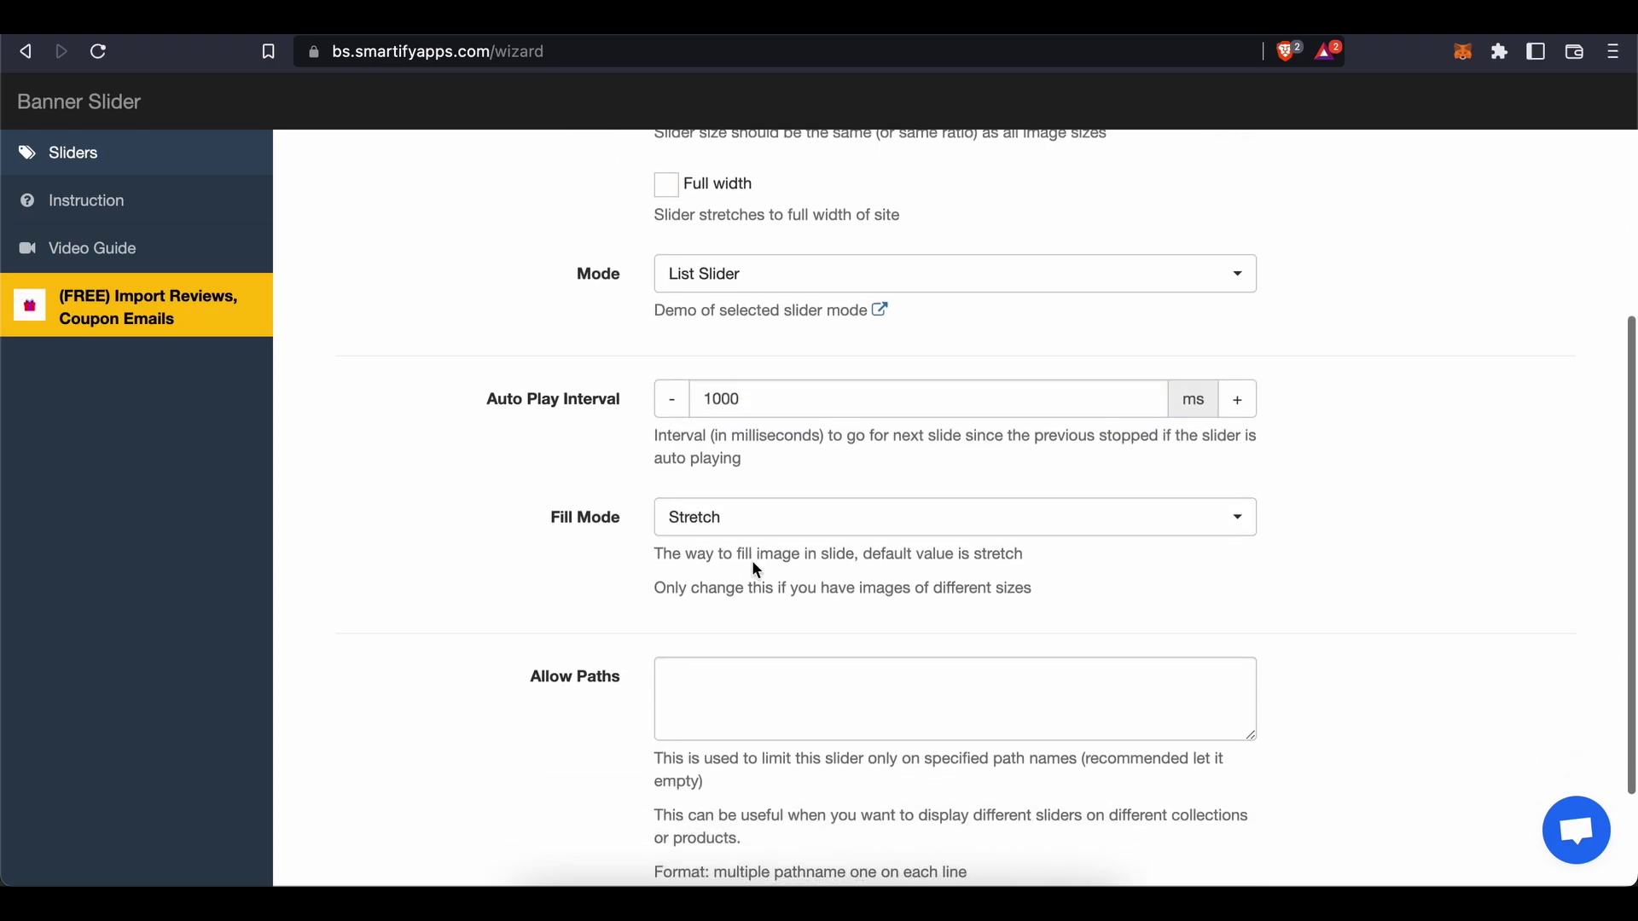
pyautogui.click(797, 522)
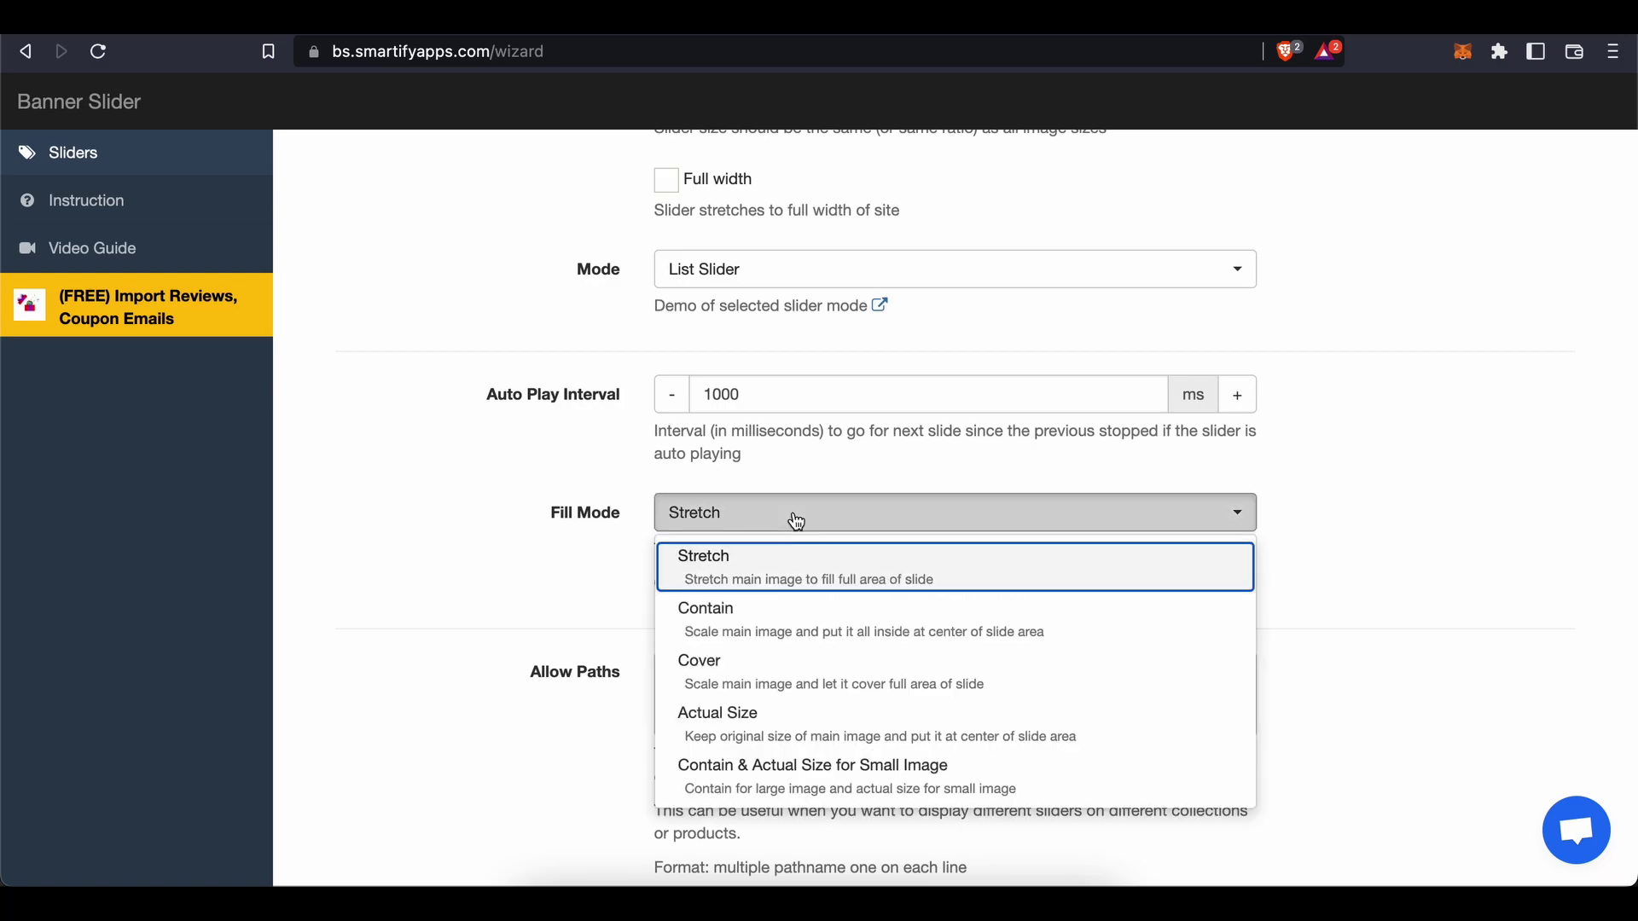
pyautogui.click(812, 616)
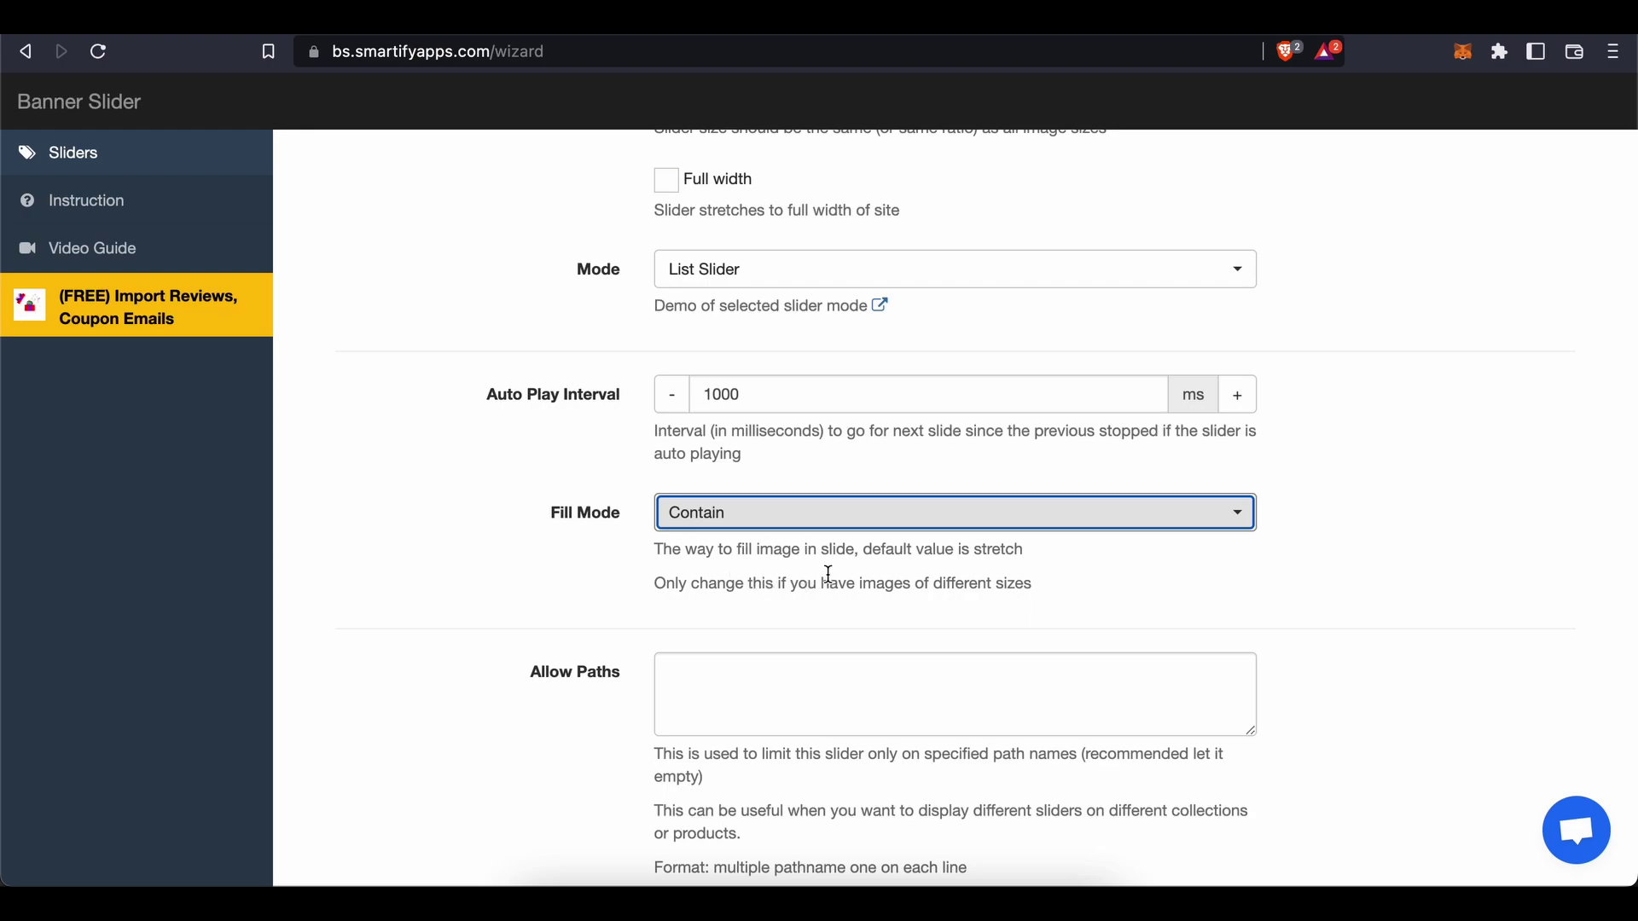
pyautogui.scroll(-2, 828, 574)
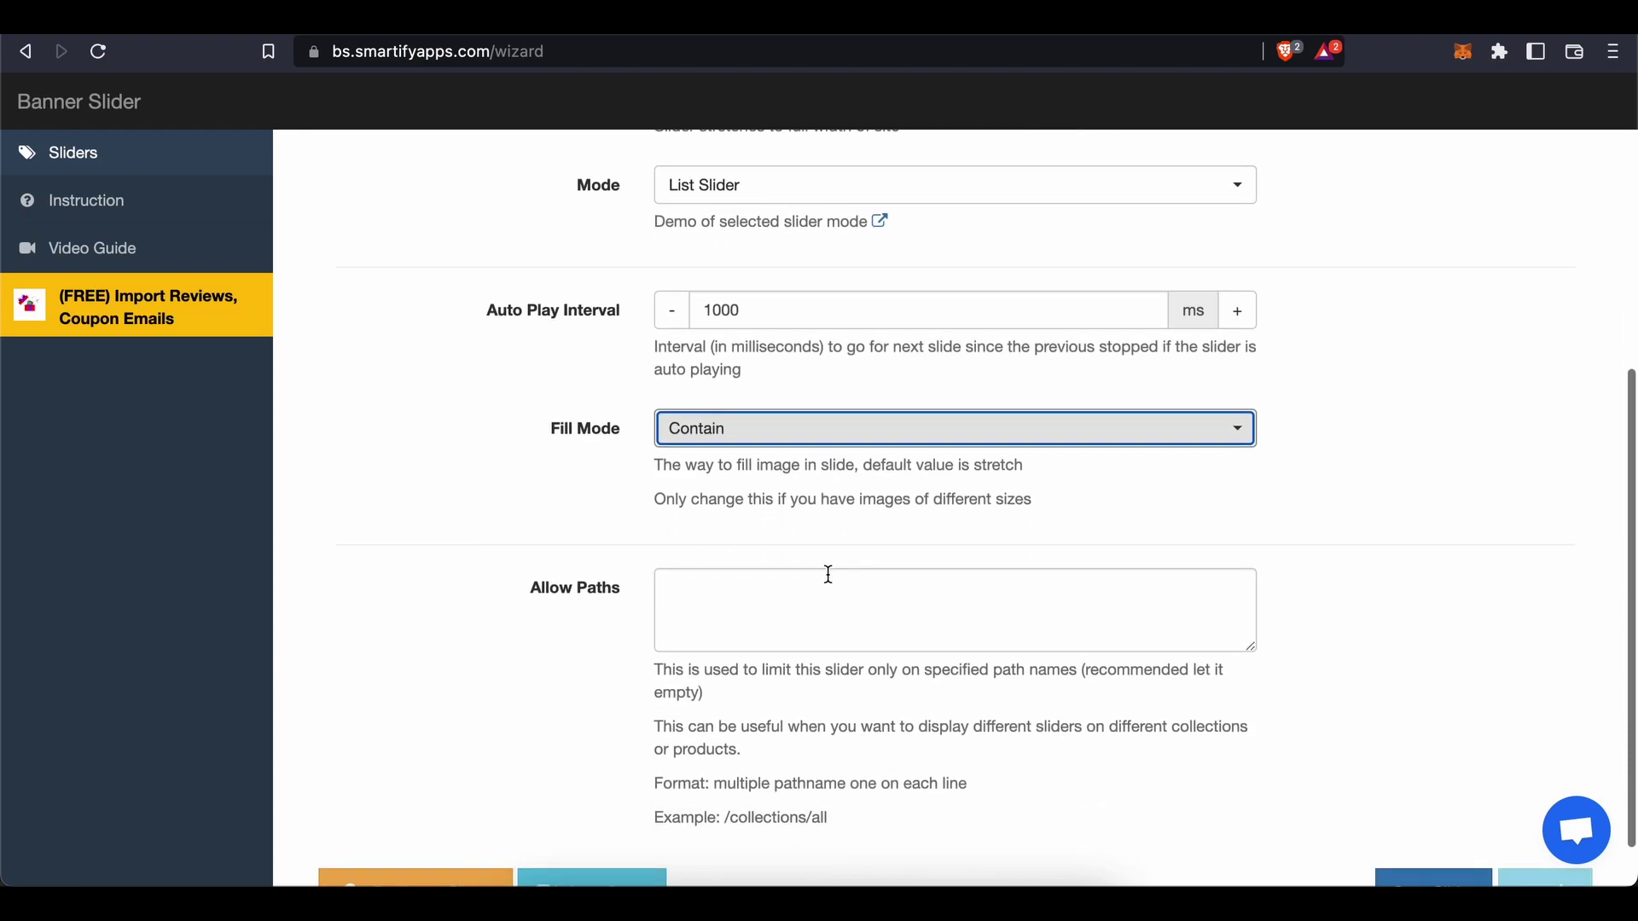
pyautogui.click(823, 595)
pyautogui.scroll(-2, 823, 597)
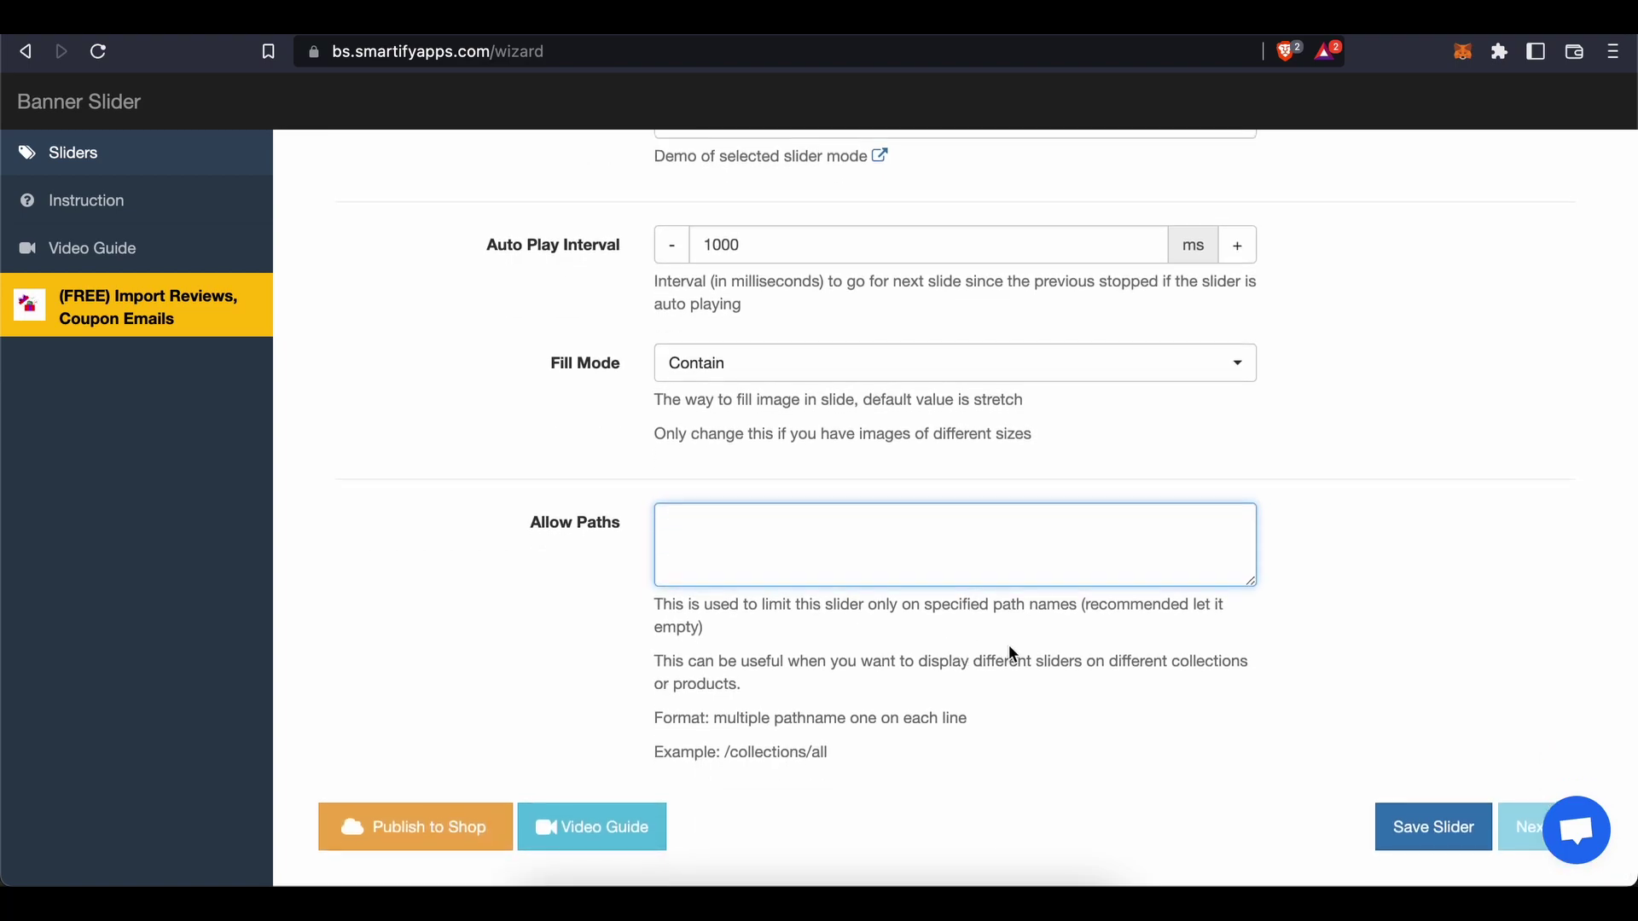
# Name the slider "Test slider" and save it.
pyautogui.click(1436, 831)
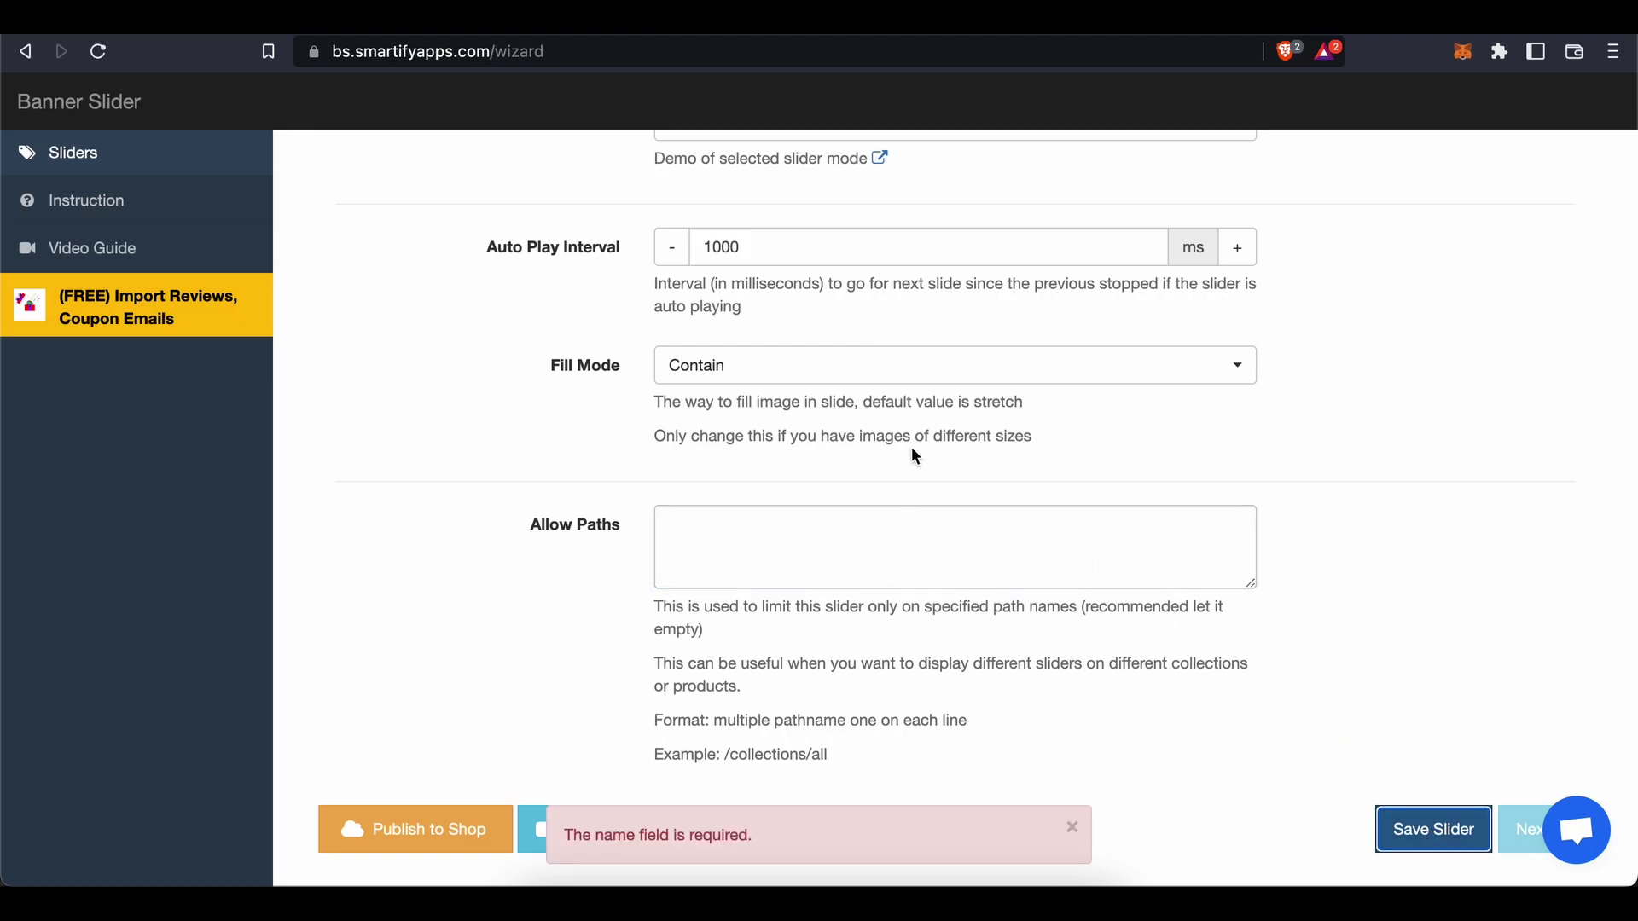
pyautogui.scroll(10, 913, 444)
pyautogui.click(894, 393)
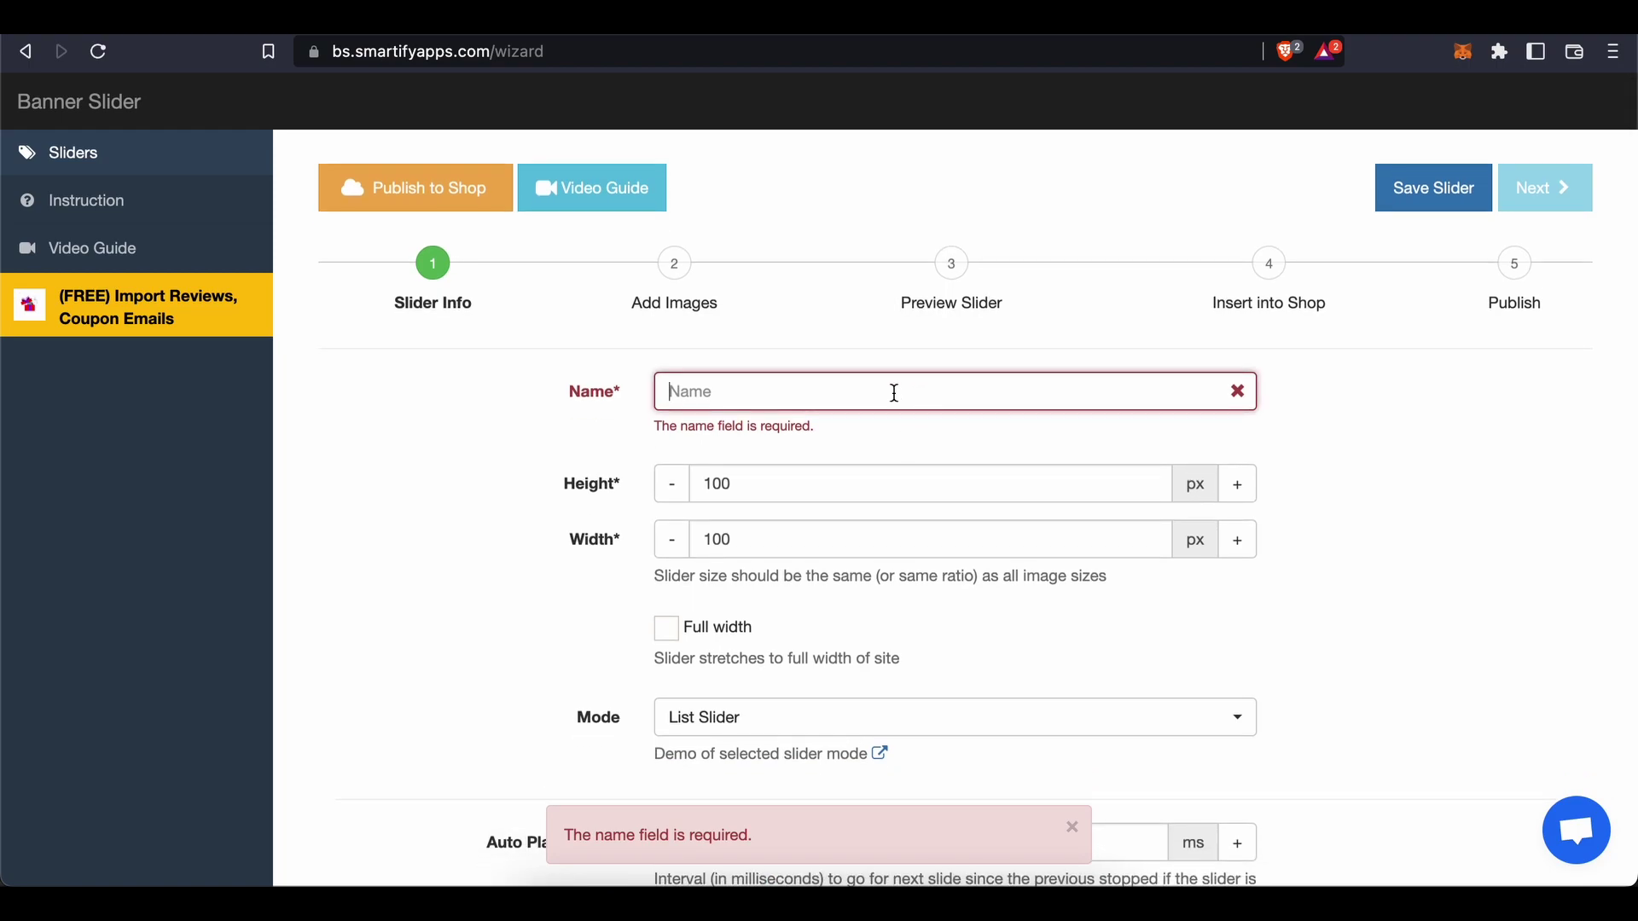
pyautogui.write('Test slide')
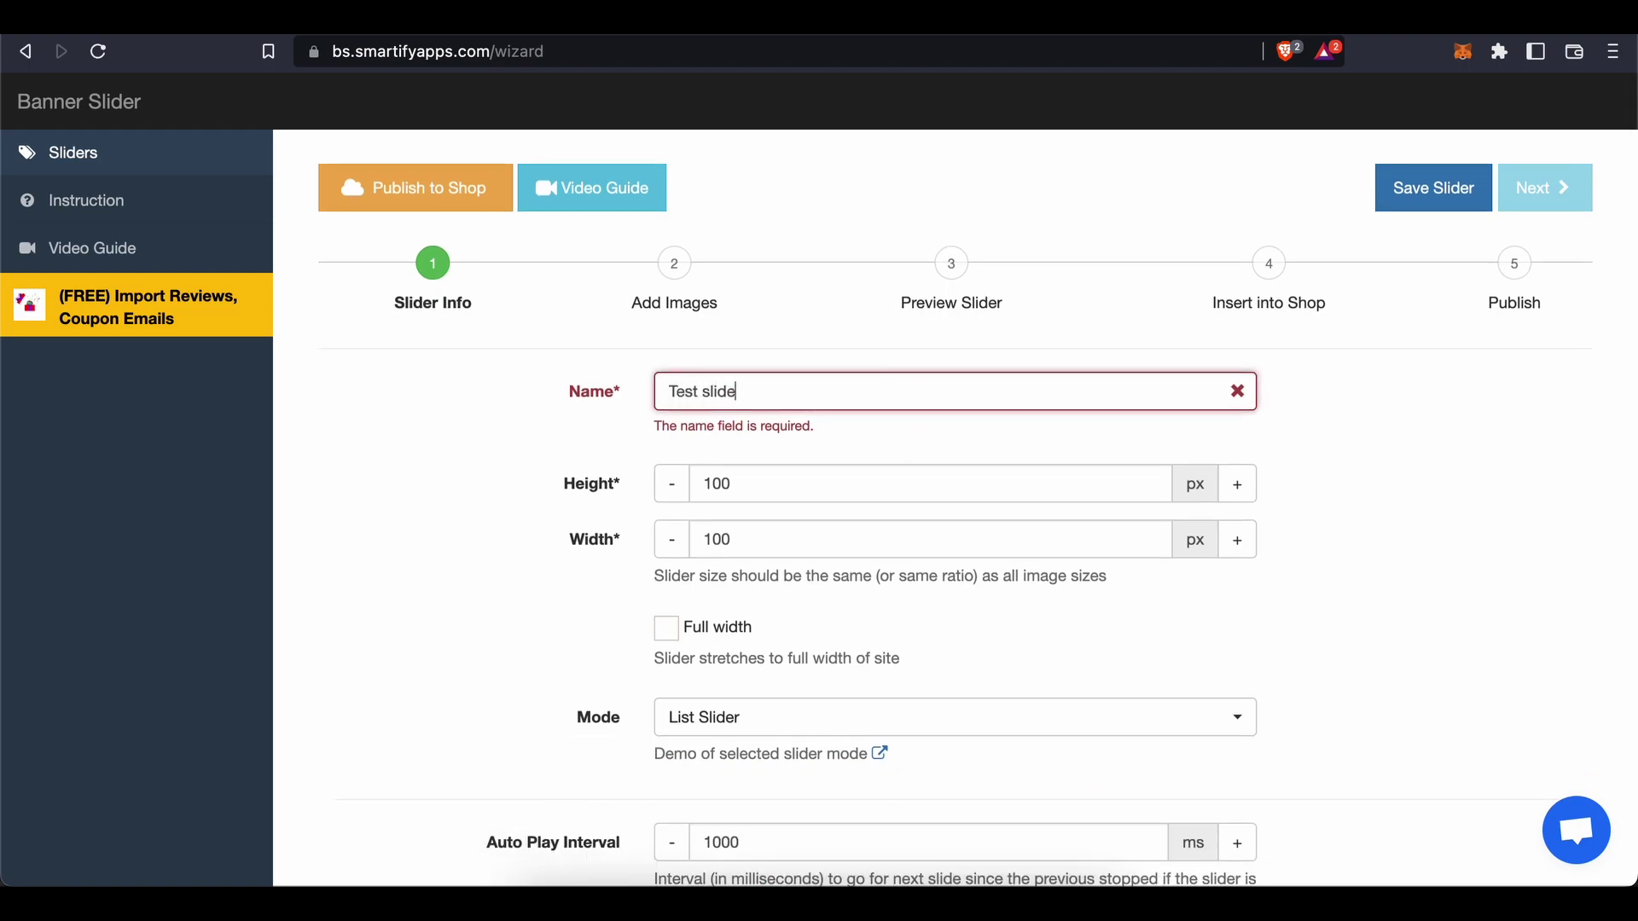
pyautogui.write('r')
pyautogui.click(1343, 497)
pyautogui.click(1433, 196)
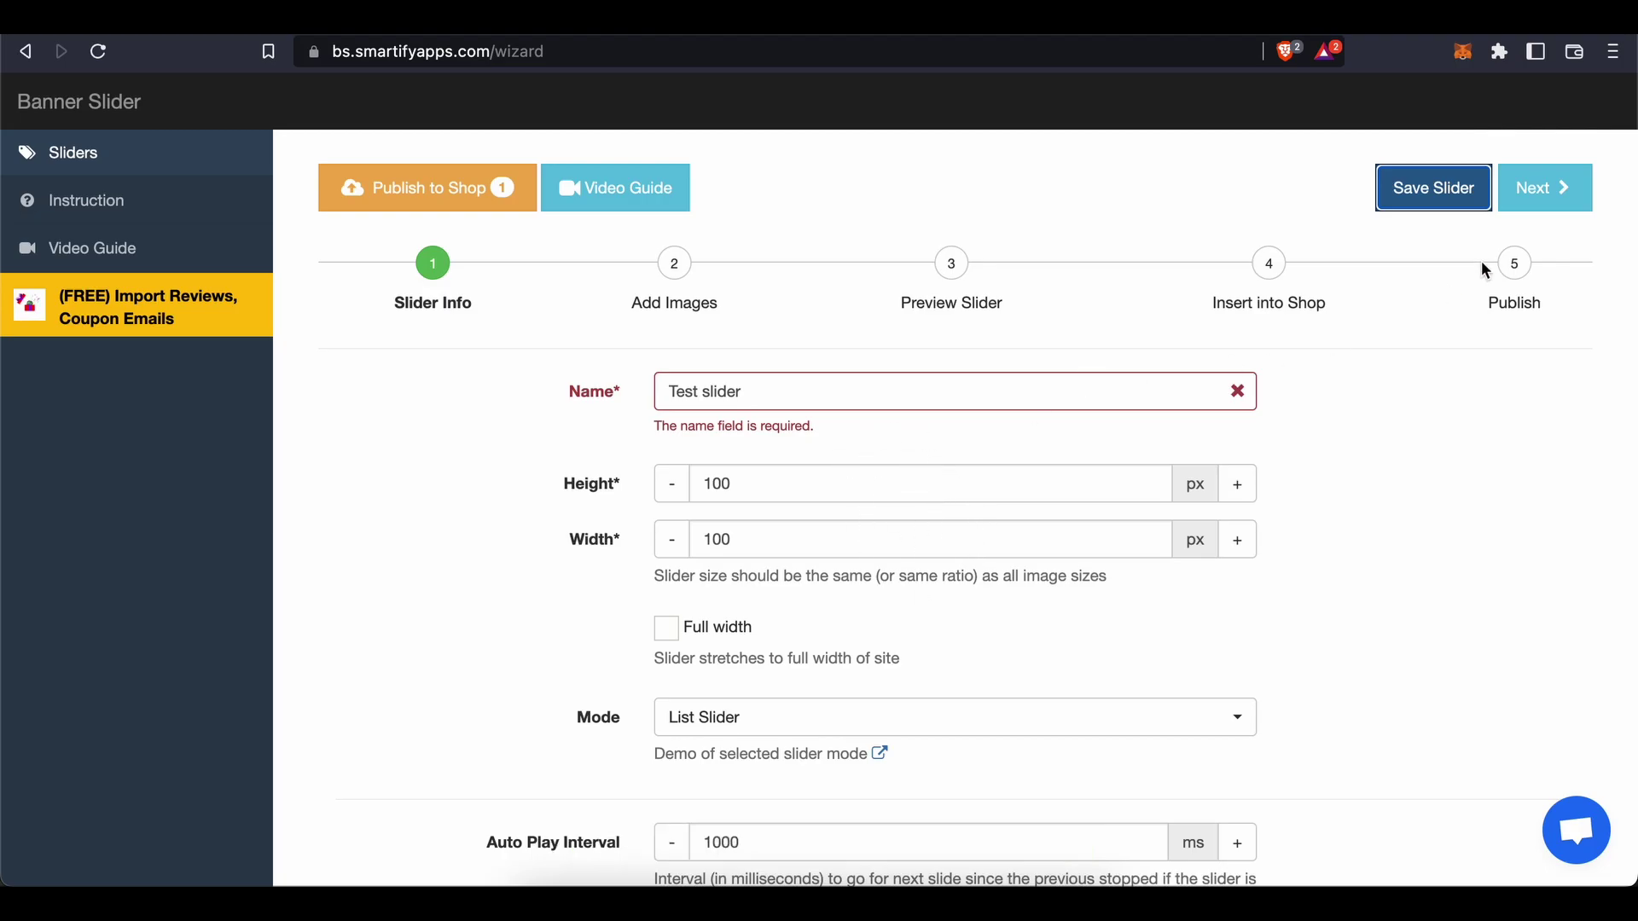
# Continue to the Add Images stage and start a new slider image with the lion picture uploaded.
pyautogui.click(1539, 192)
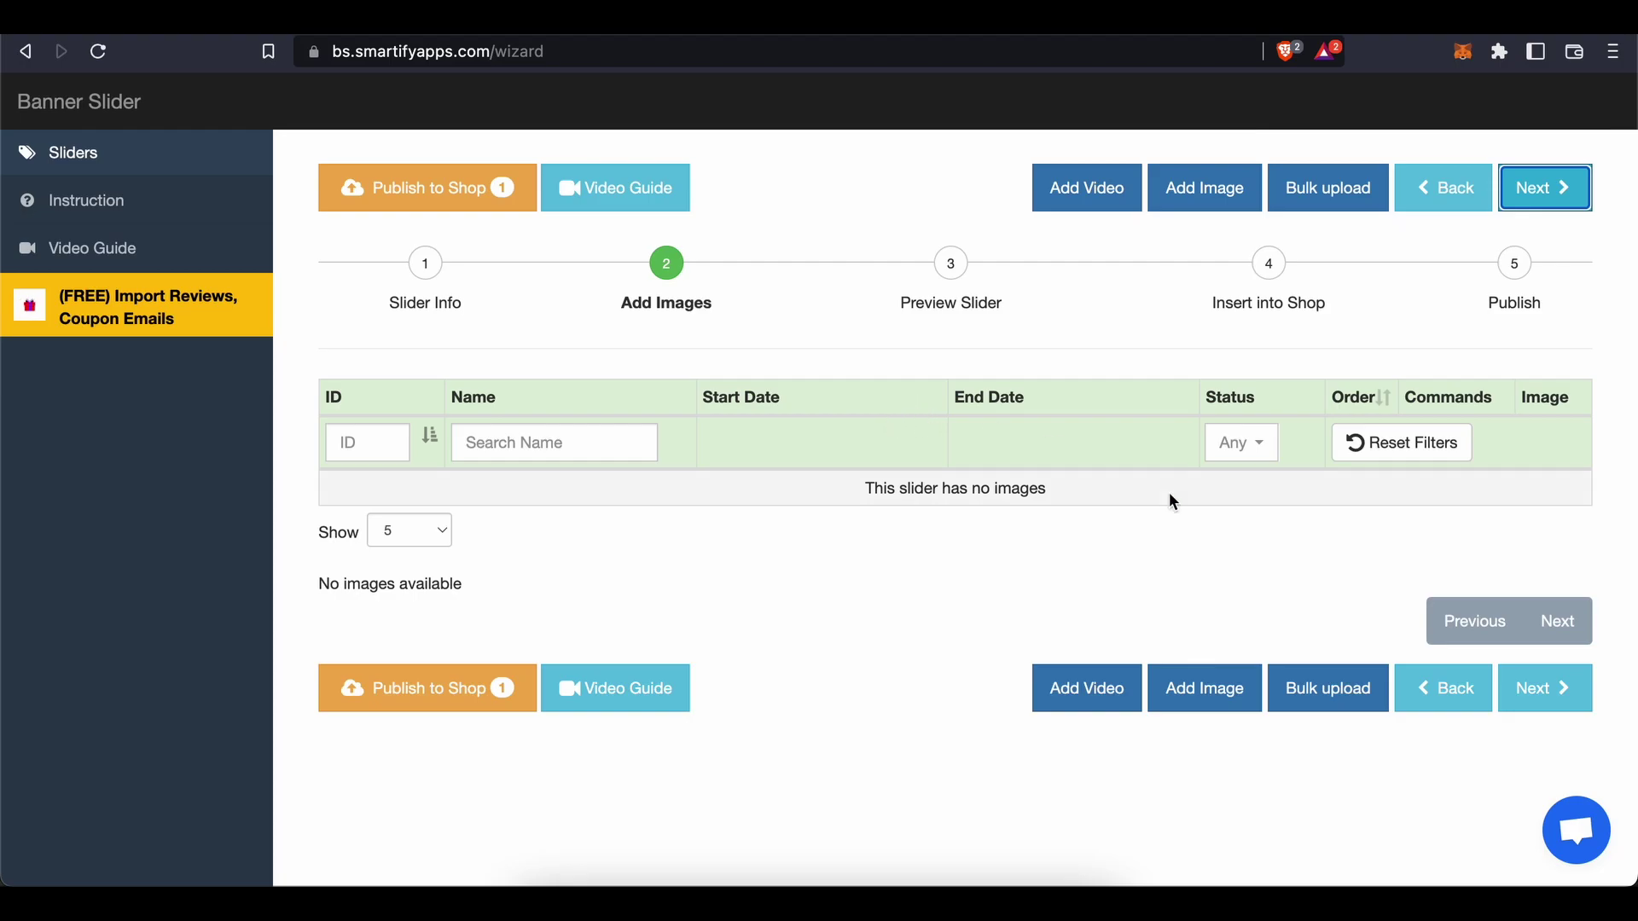
pyautogui.click(1215, 689)
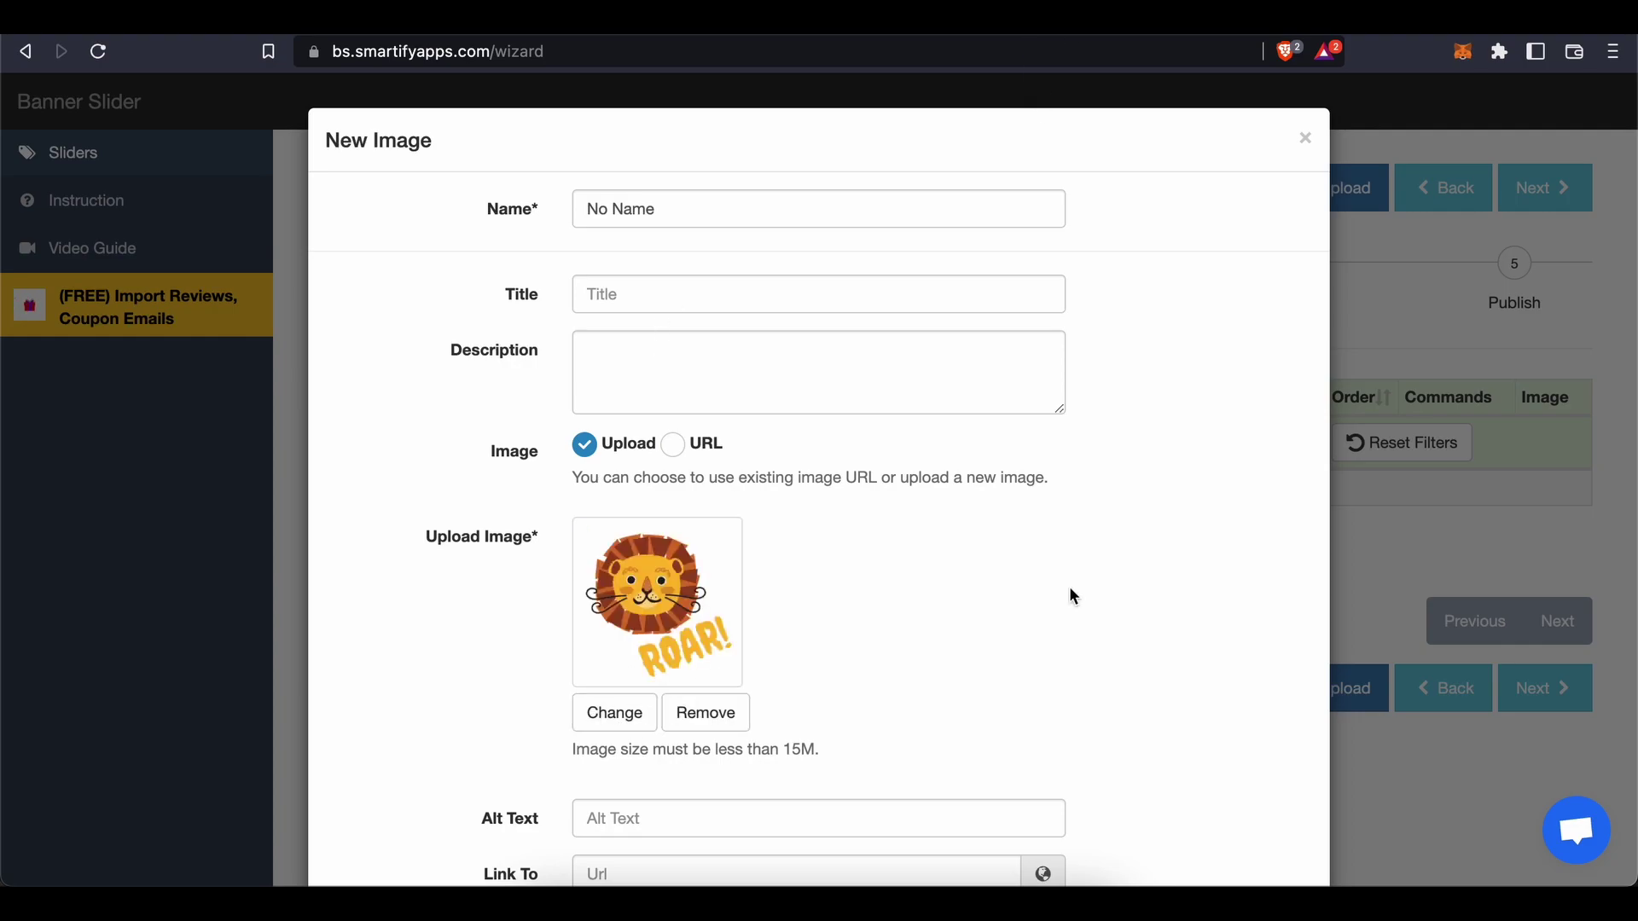
pyautogui.scroll(-2, 1033, 575)
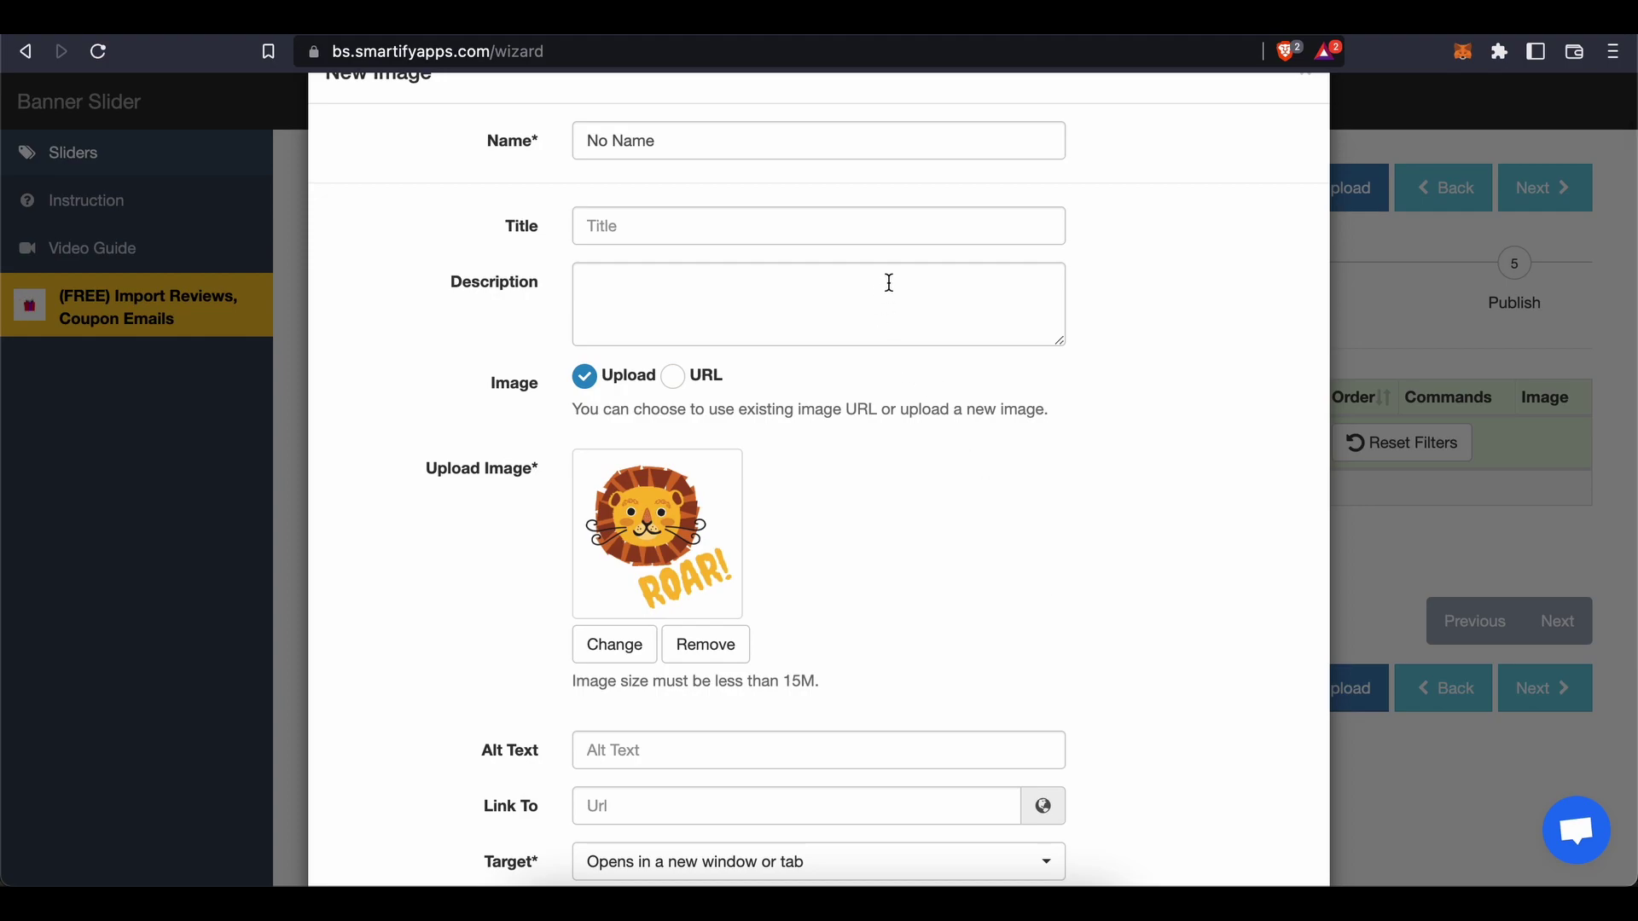
# Give the new image the title "Tiger" and the description "A tiger", and save it to the slider.
pyautogui.click(885, 236)
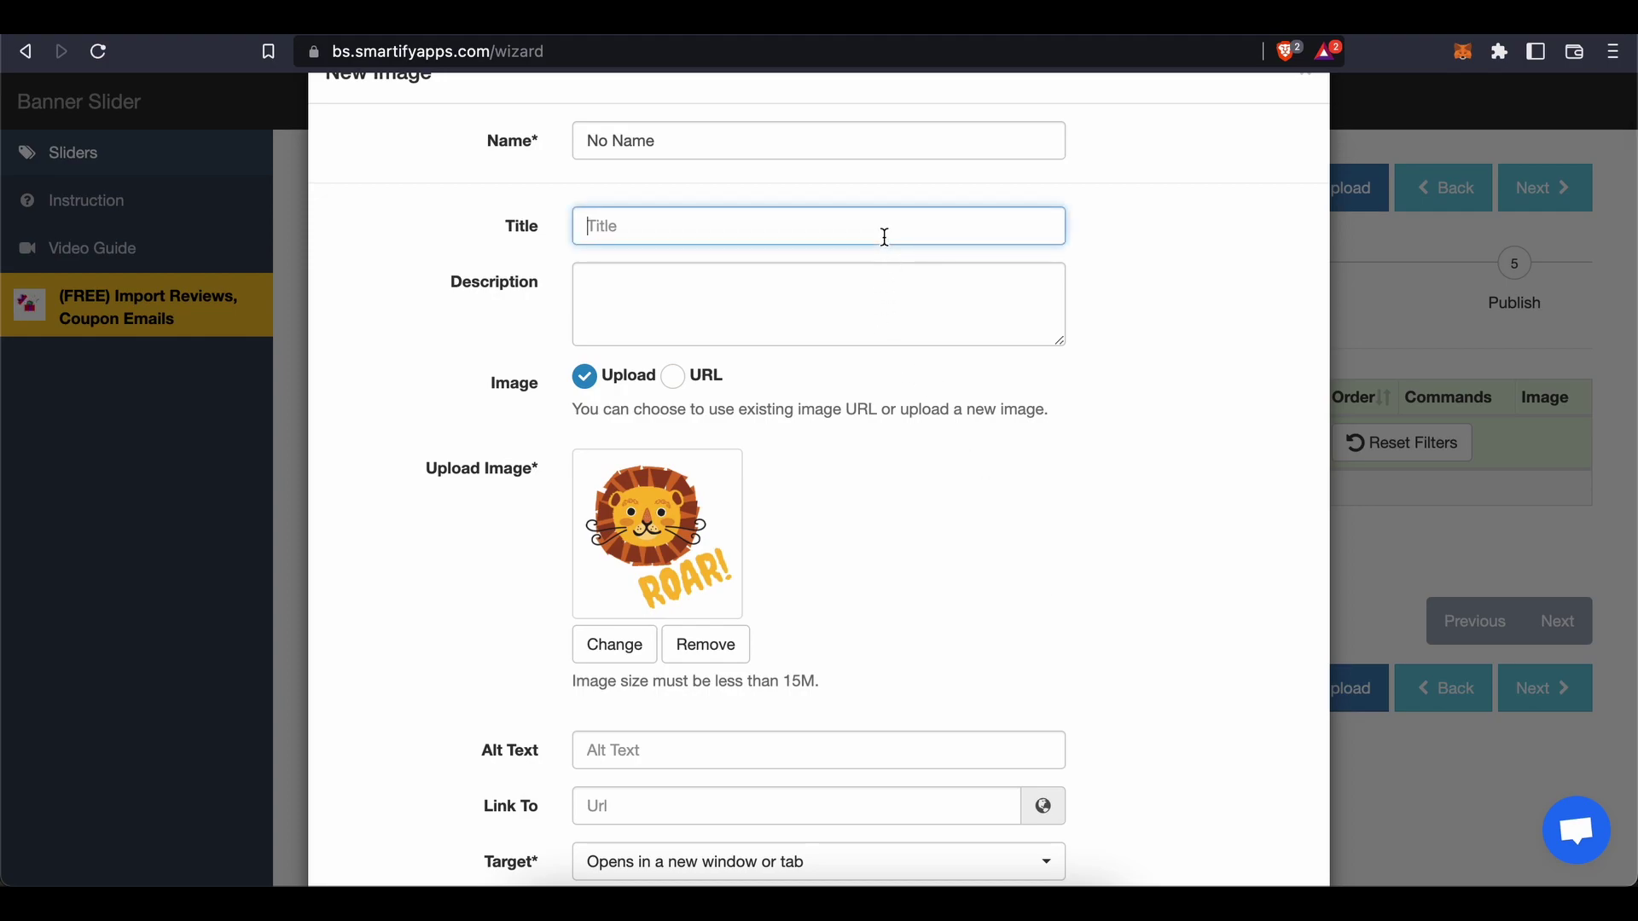
pyautogui.write('Tiger')
pyautogui.click(853, 300)
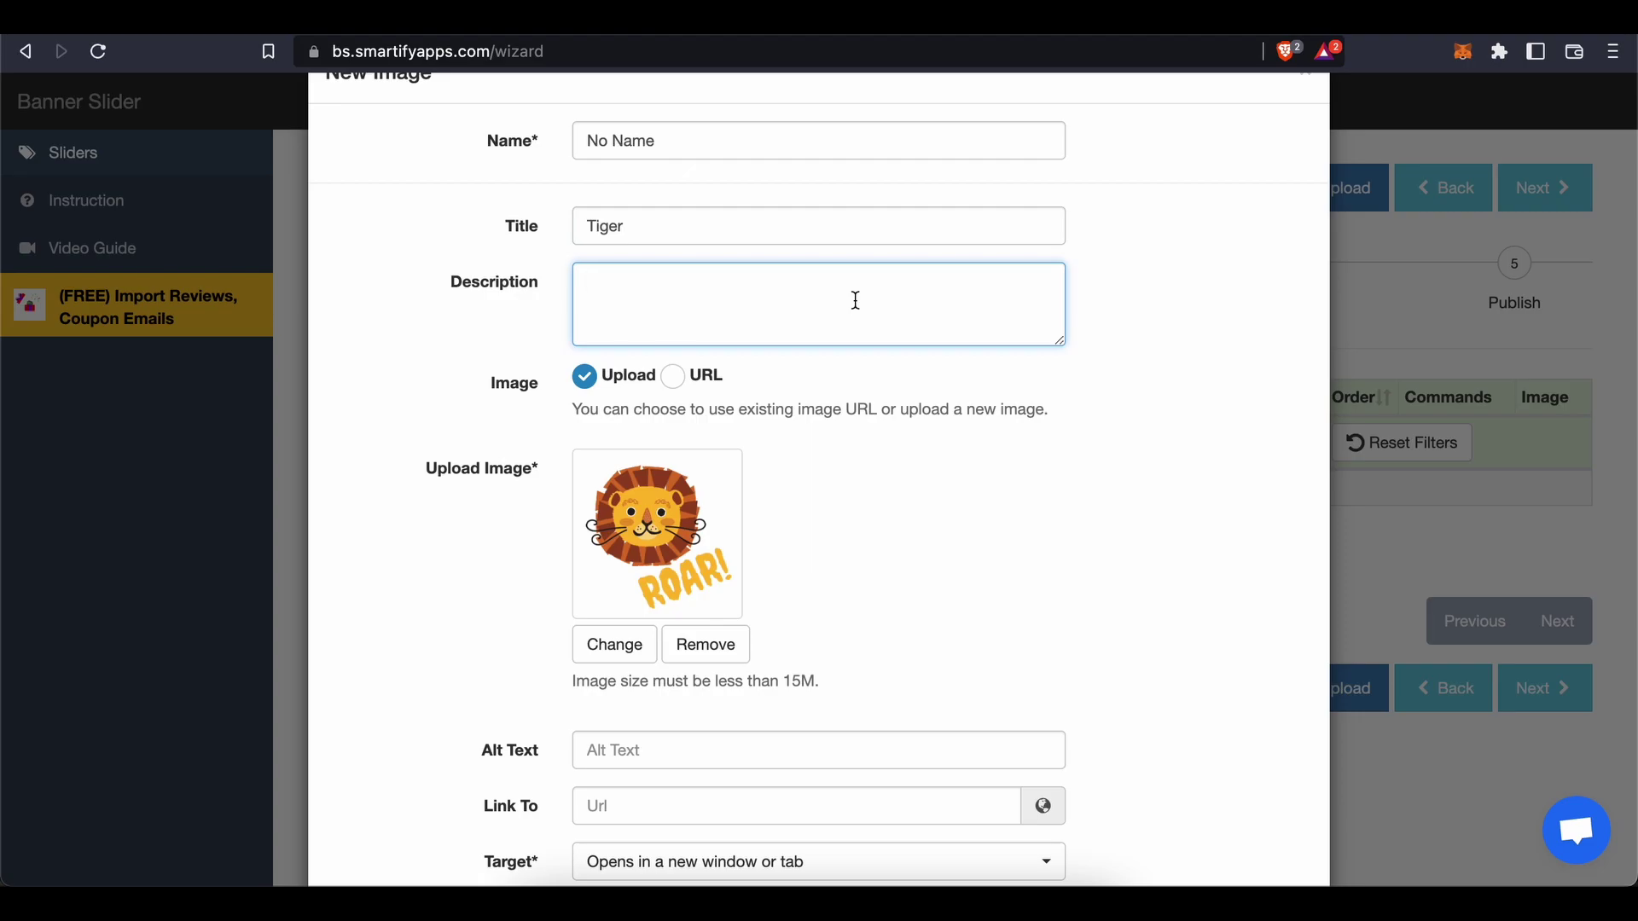
pyautogui.write('A tiger')
pyautogui.scroll(-2, 829, 379)
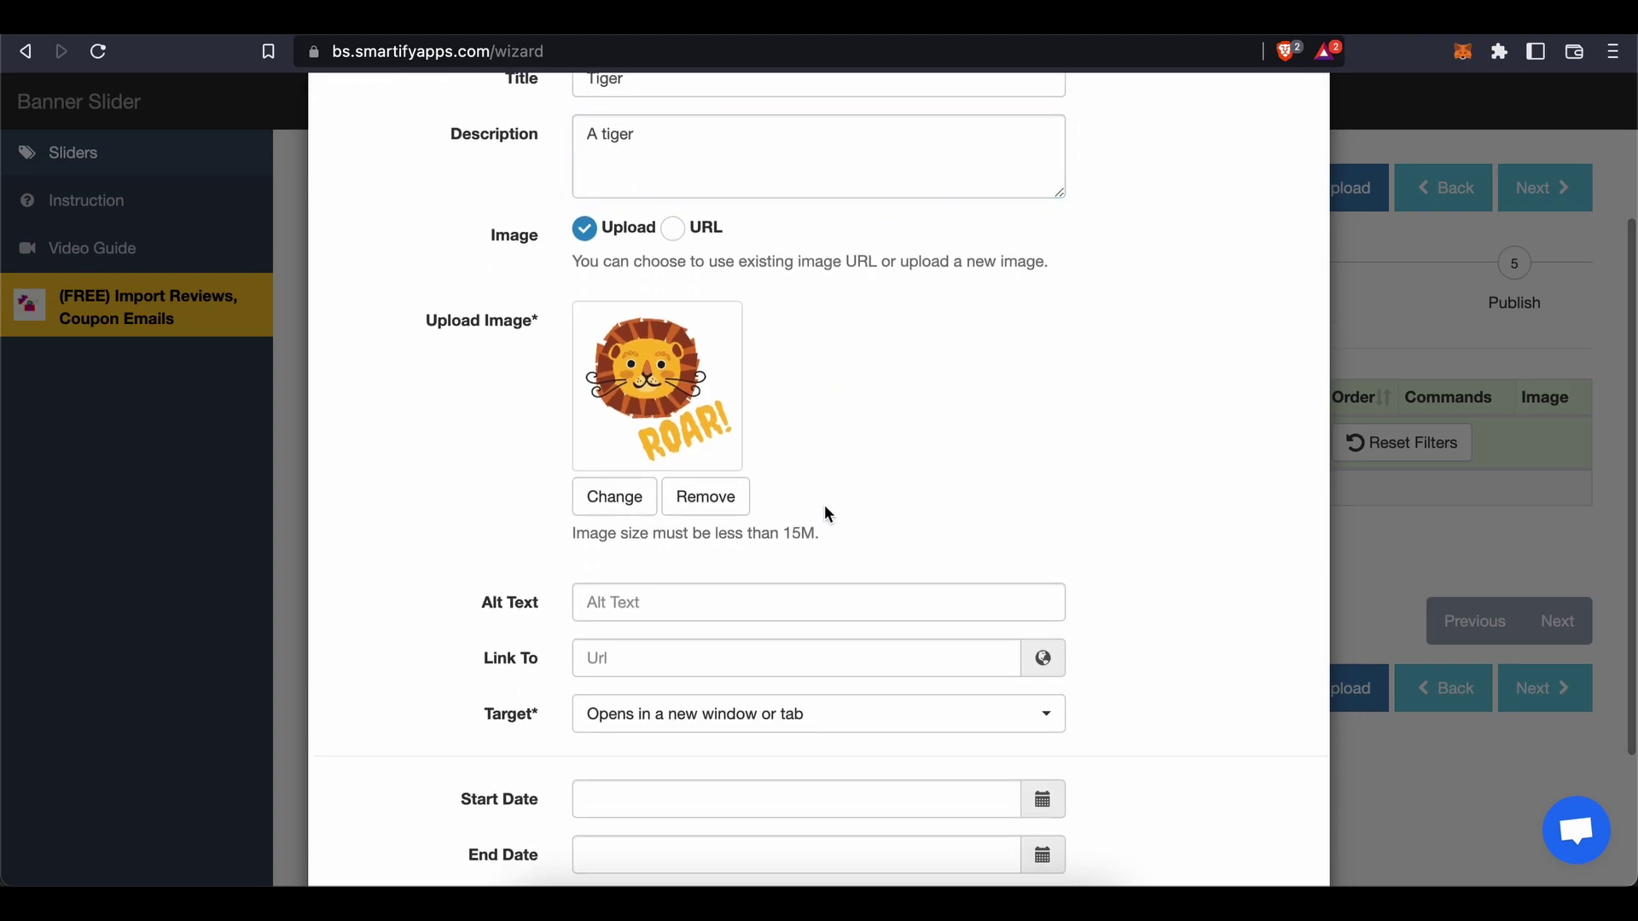
pyautogui.scroll(-3, 824, 504)
pyautogui.click(1275, 812)
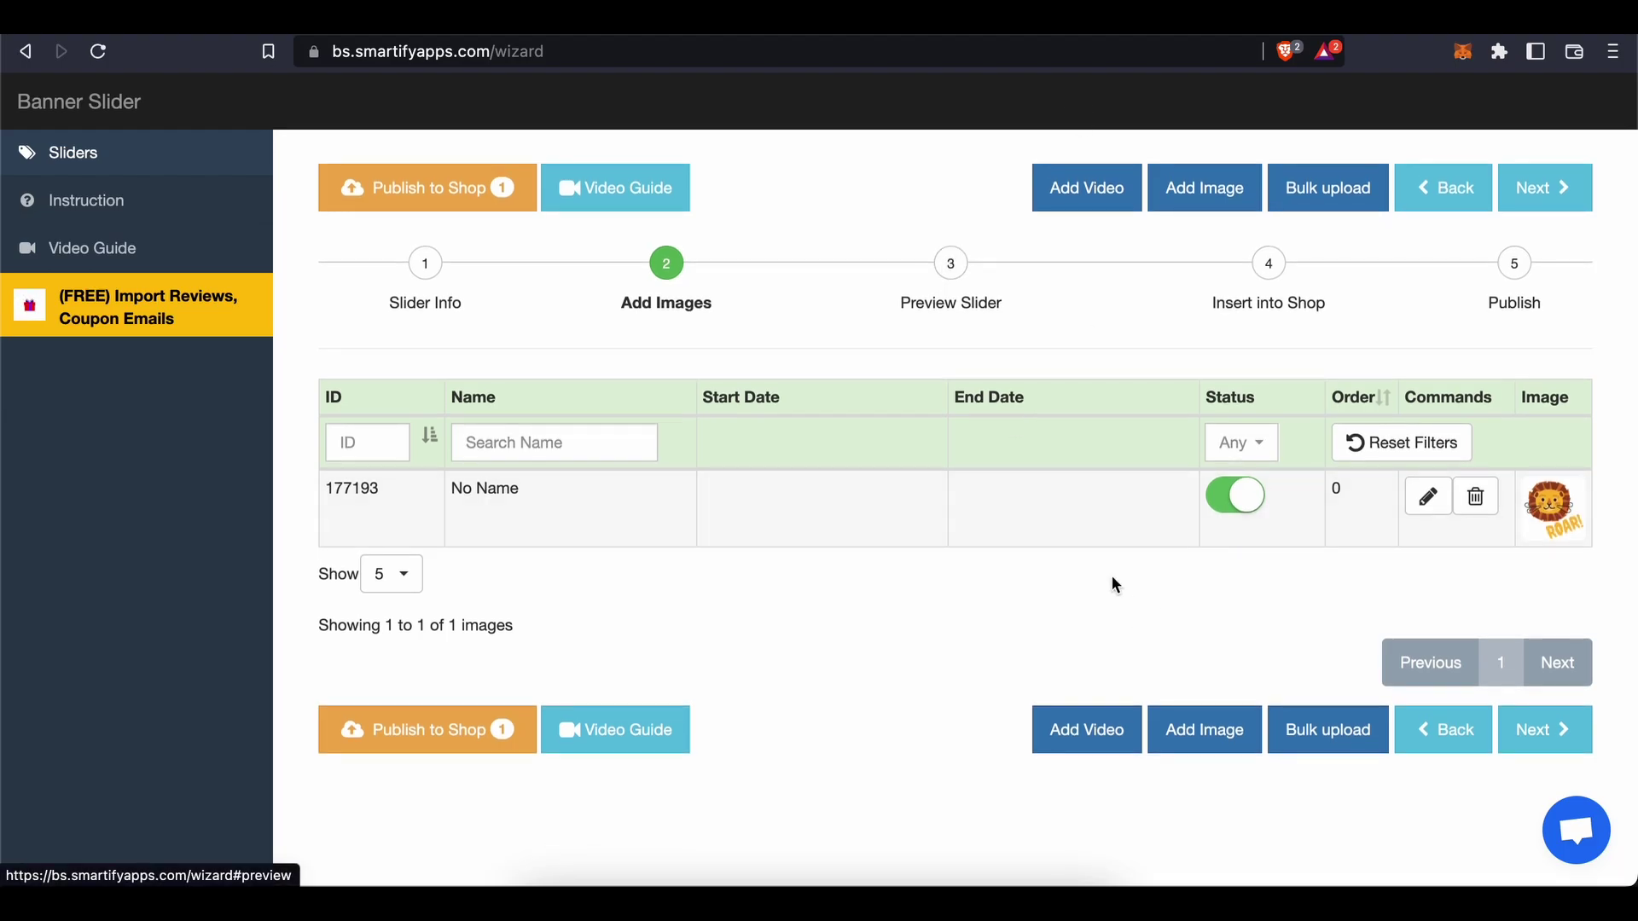
# Add the dog picture as the second slider image and continue to the slider preview.
pyautogui.click(1204, 729)
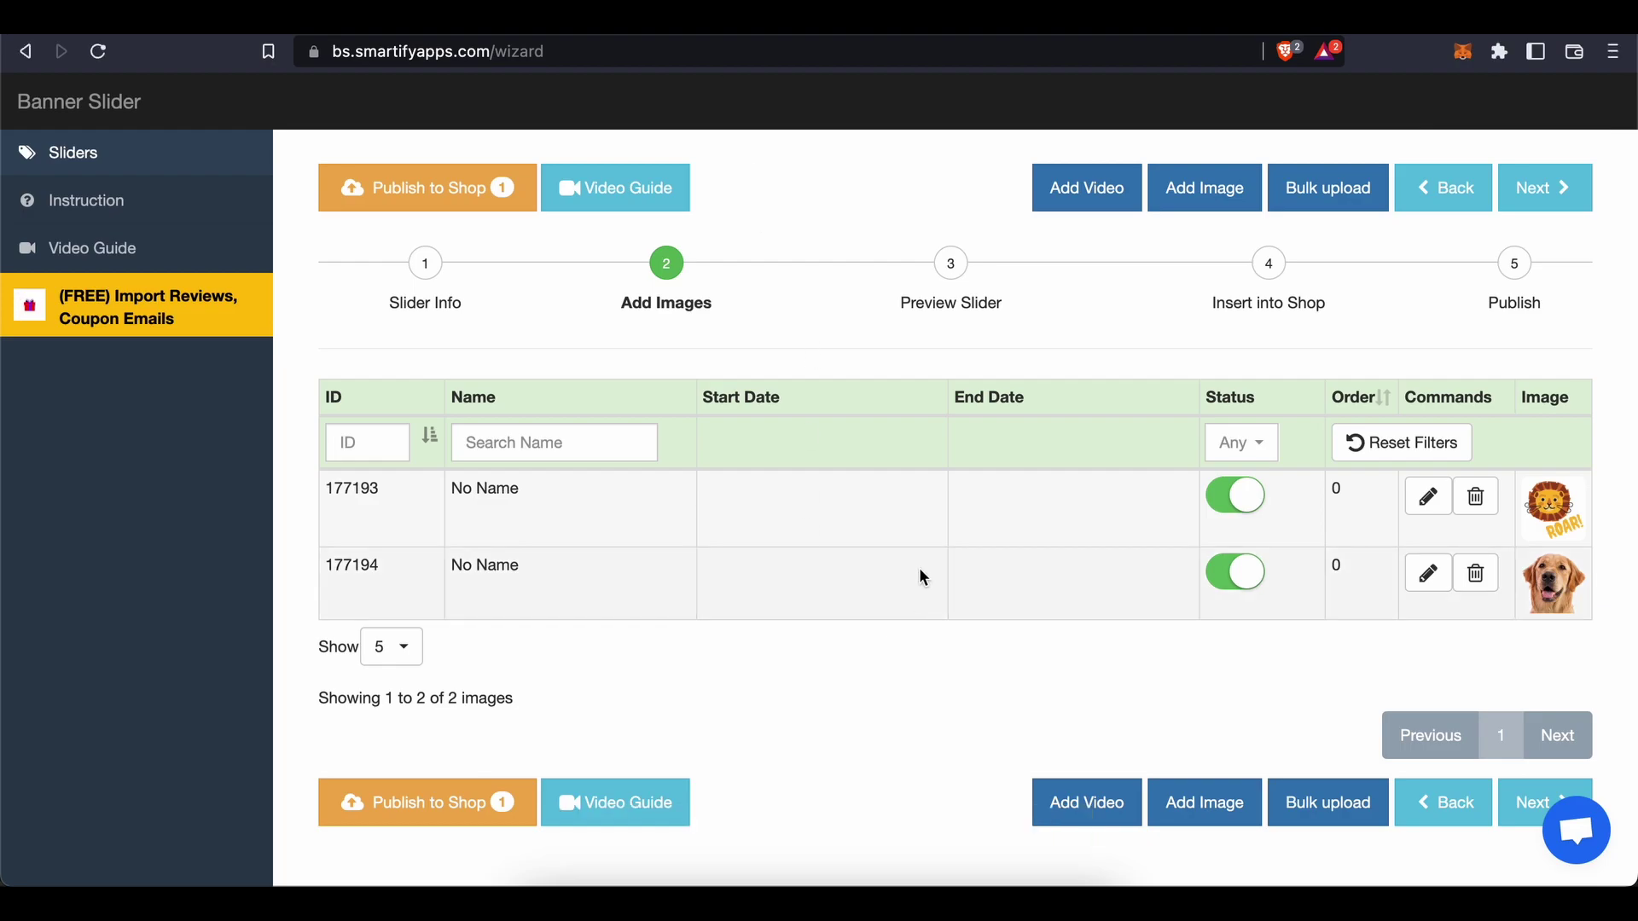
pyautogui.click(1549, 187)
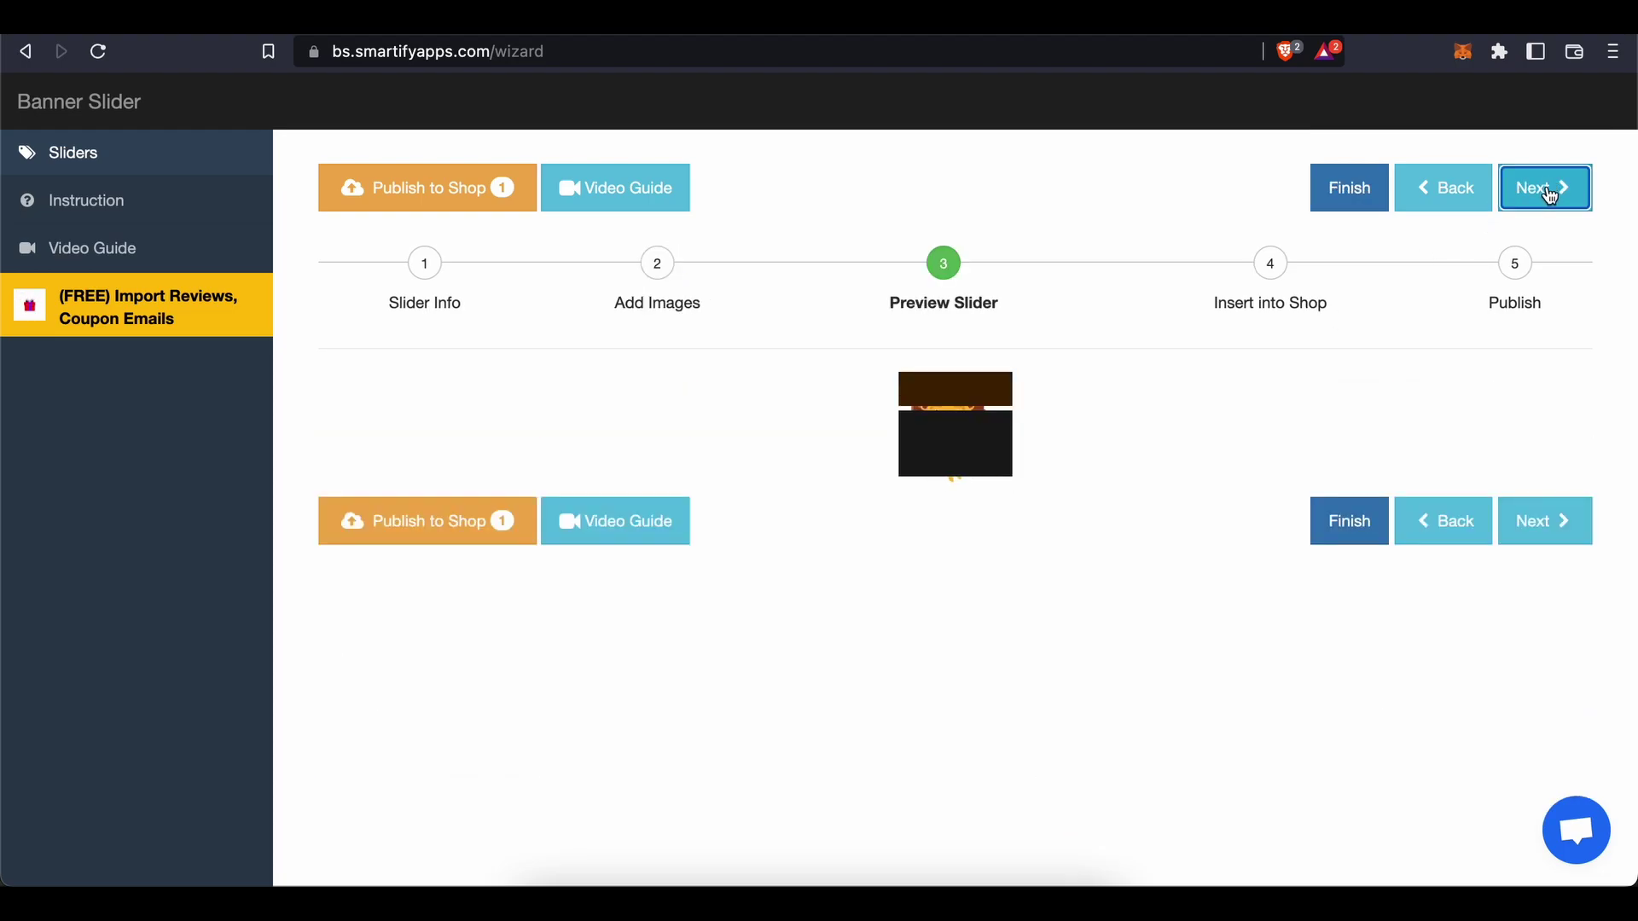
# Read the Insert into Shop instructions on the theme editor section, embed codes, index.liquid and page examples, and continue to the Publish stage.
pyautogui.click(1552, 193)
pyautogui.scroll(-6, 1271, 483)
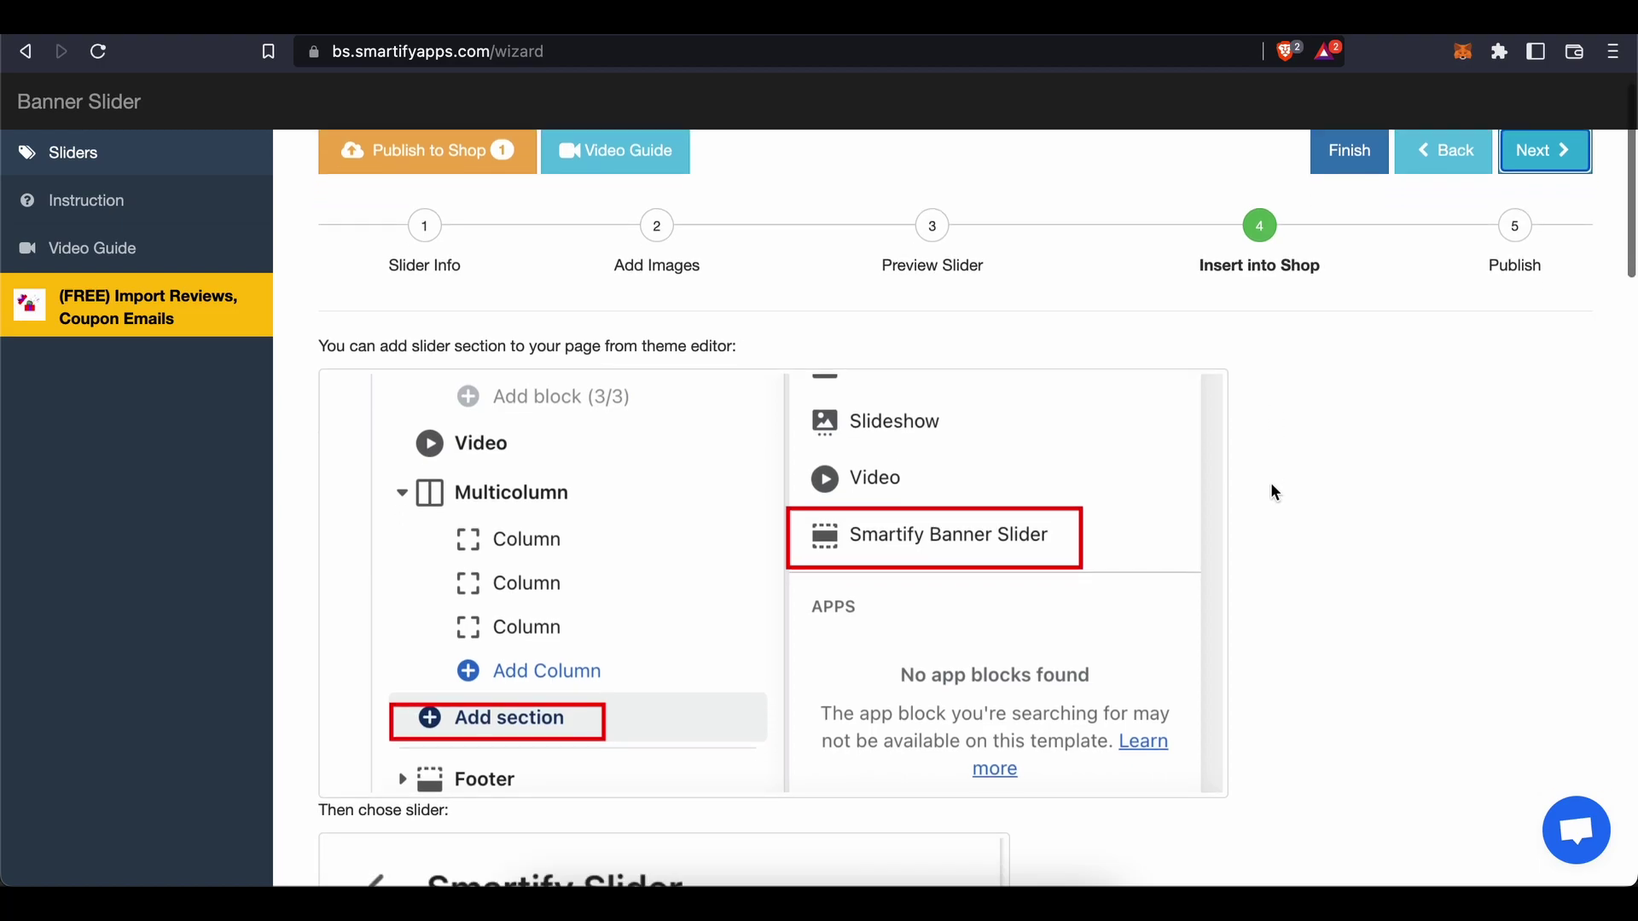
pyautogui.scroll(6, 1467, 315)
pyautogui.scroll(-10, 1319, 567)
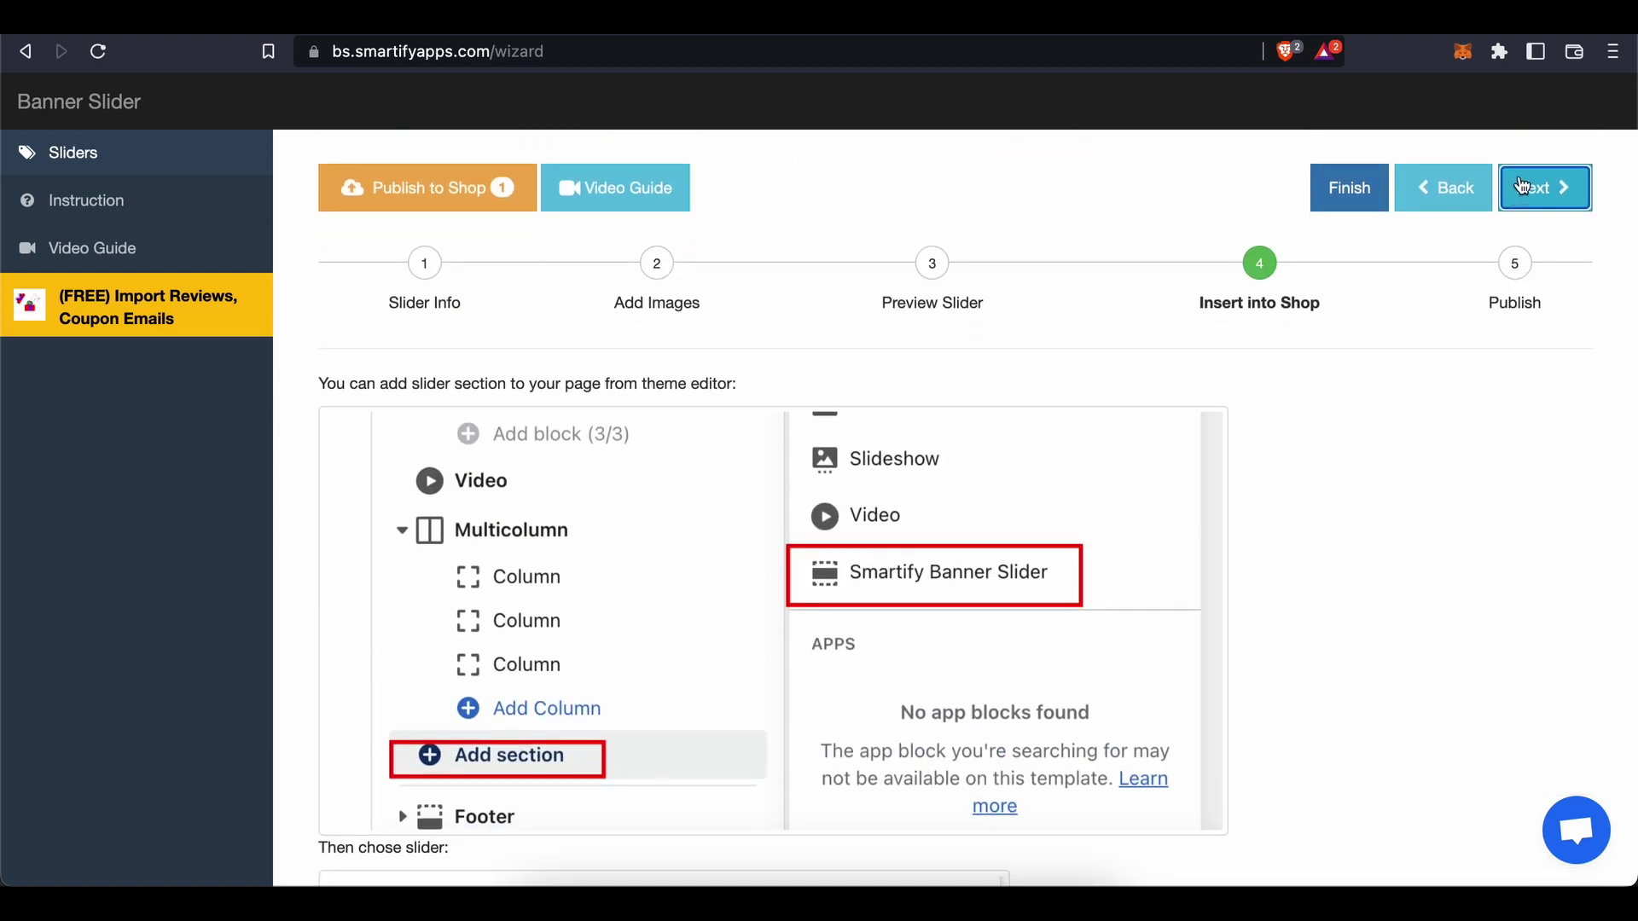
pyautogui.scroll(-5, 909, 496)
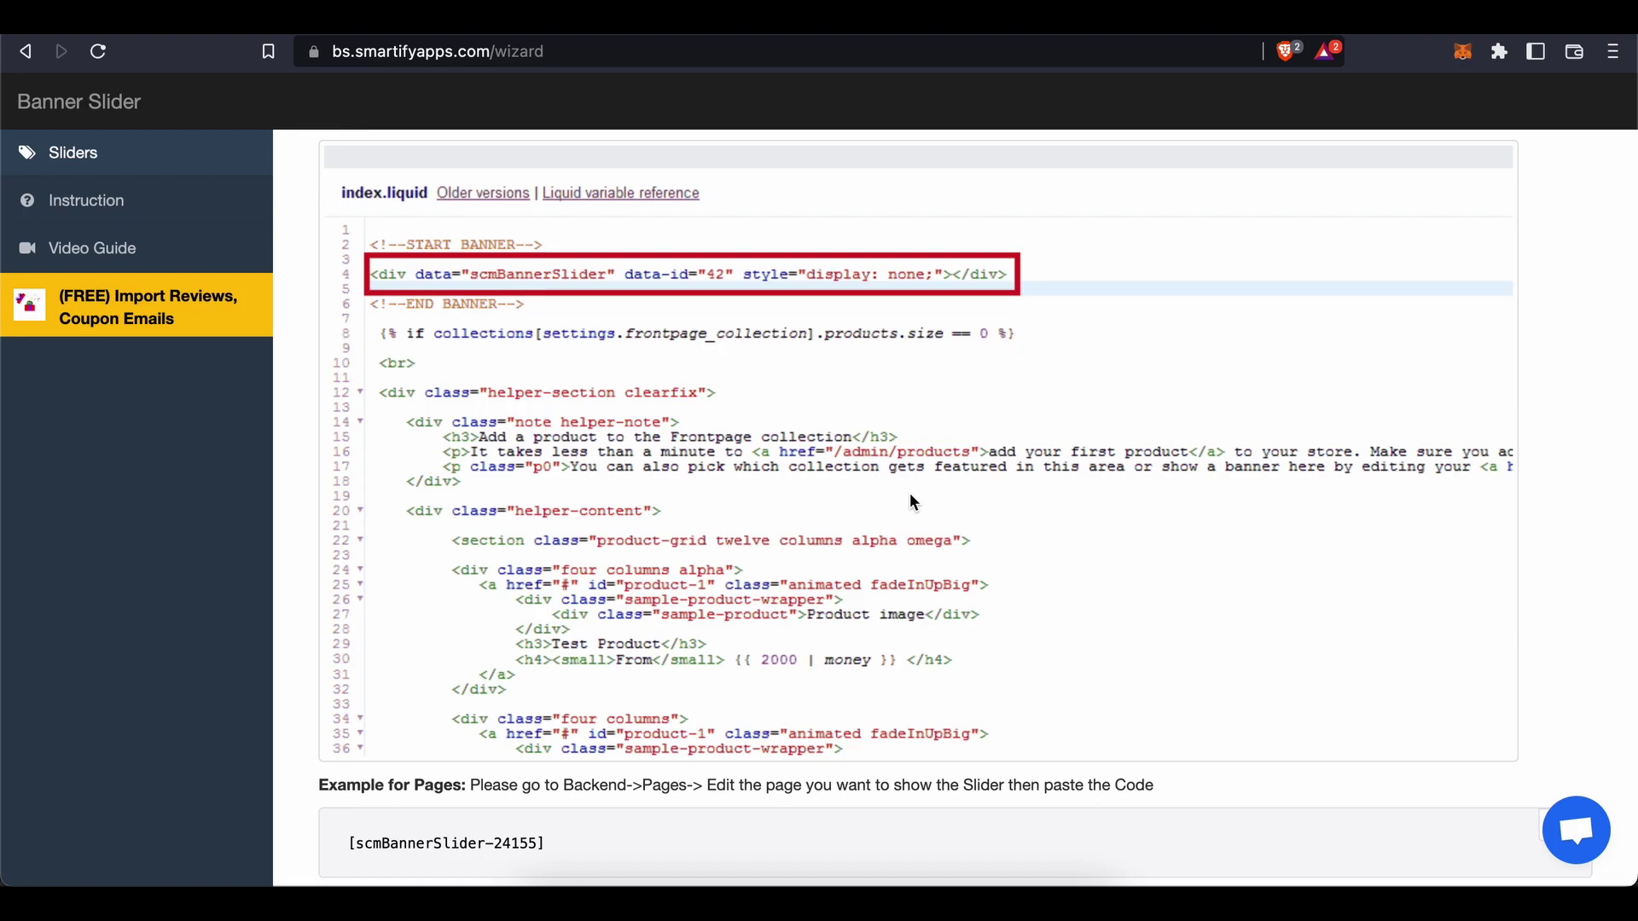
pyautogui.scroll(15, 911, 498)
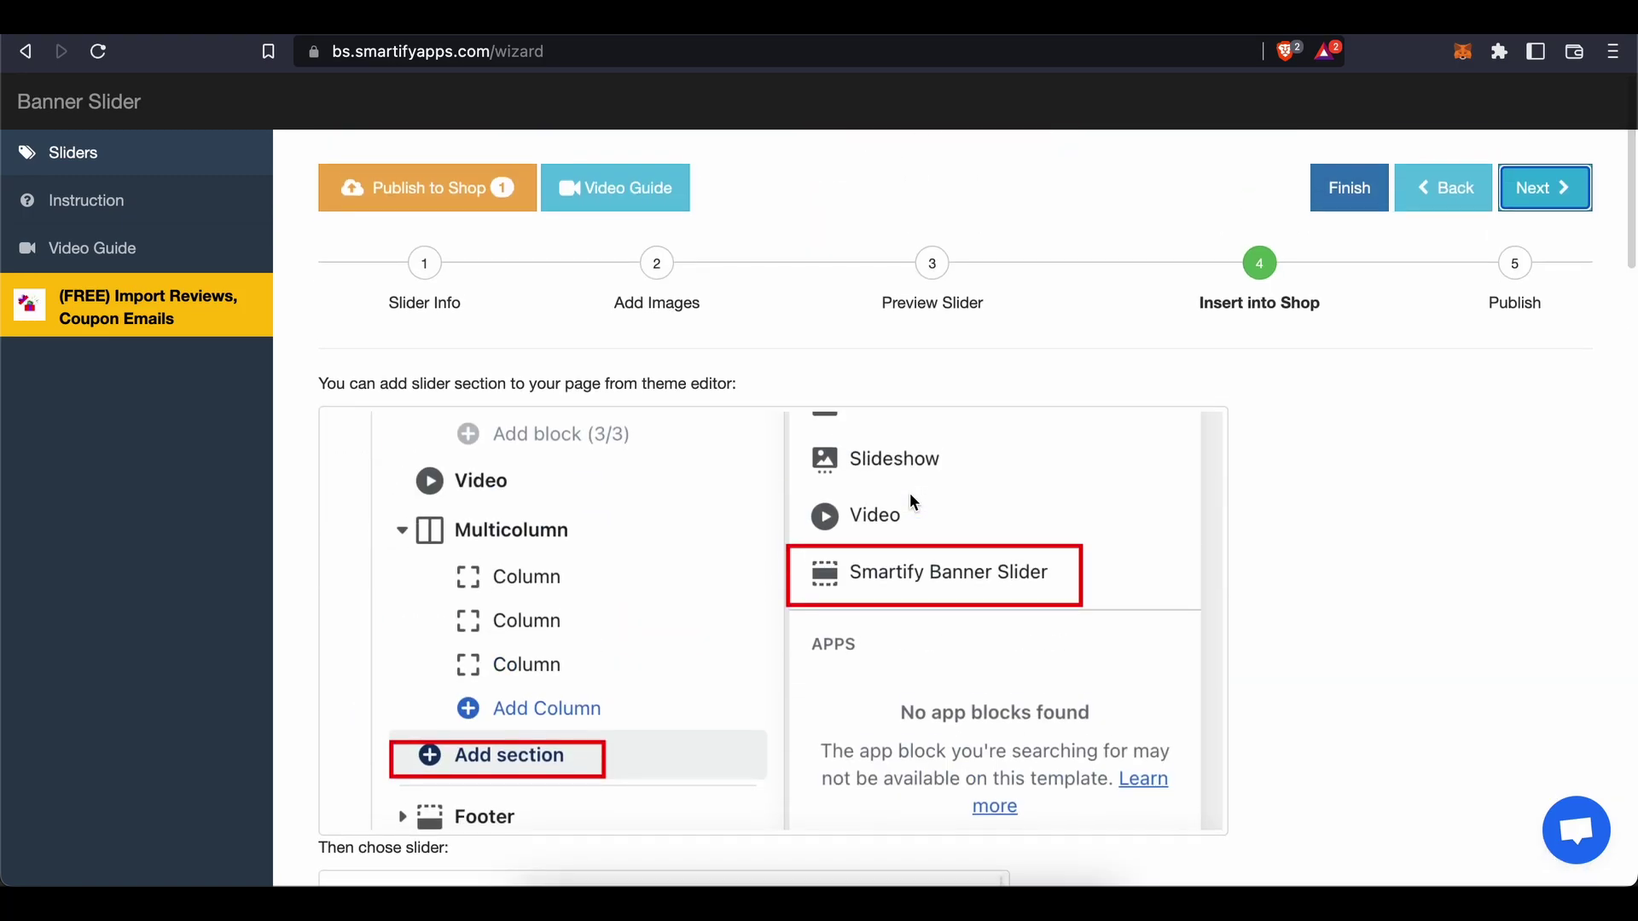
pyautogui.scroll(-8, 910, 494)
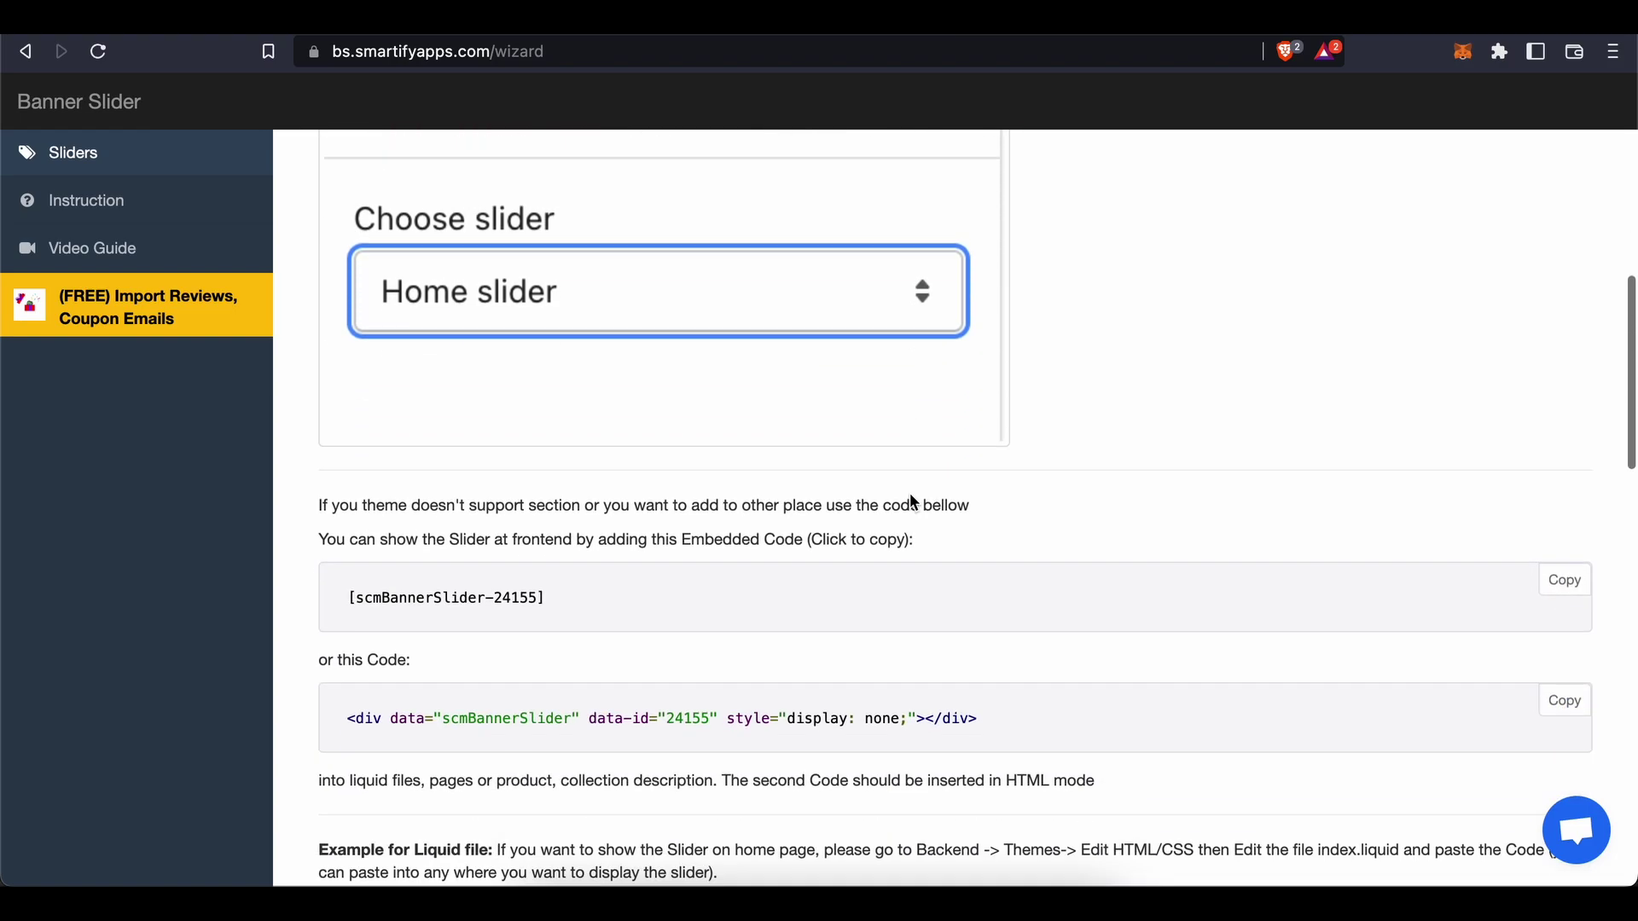
pyautogui.scroll(-1, 911, 499)
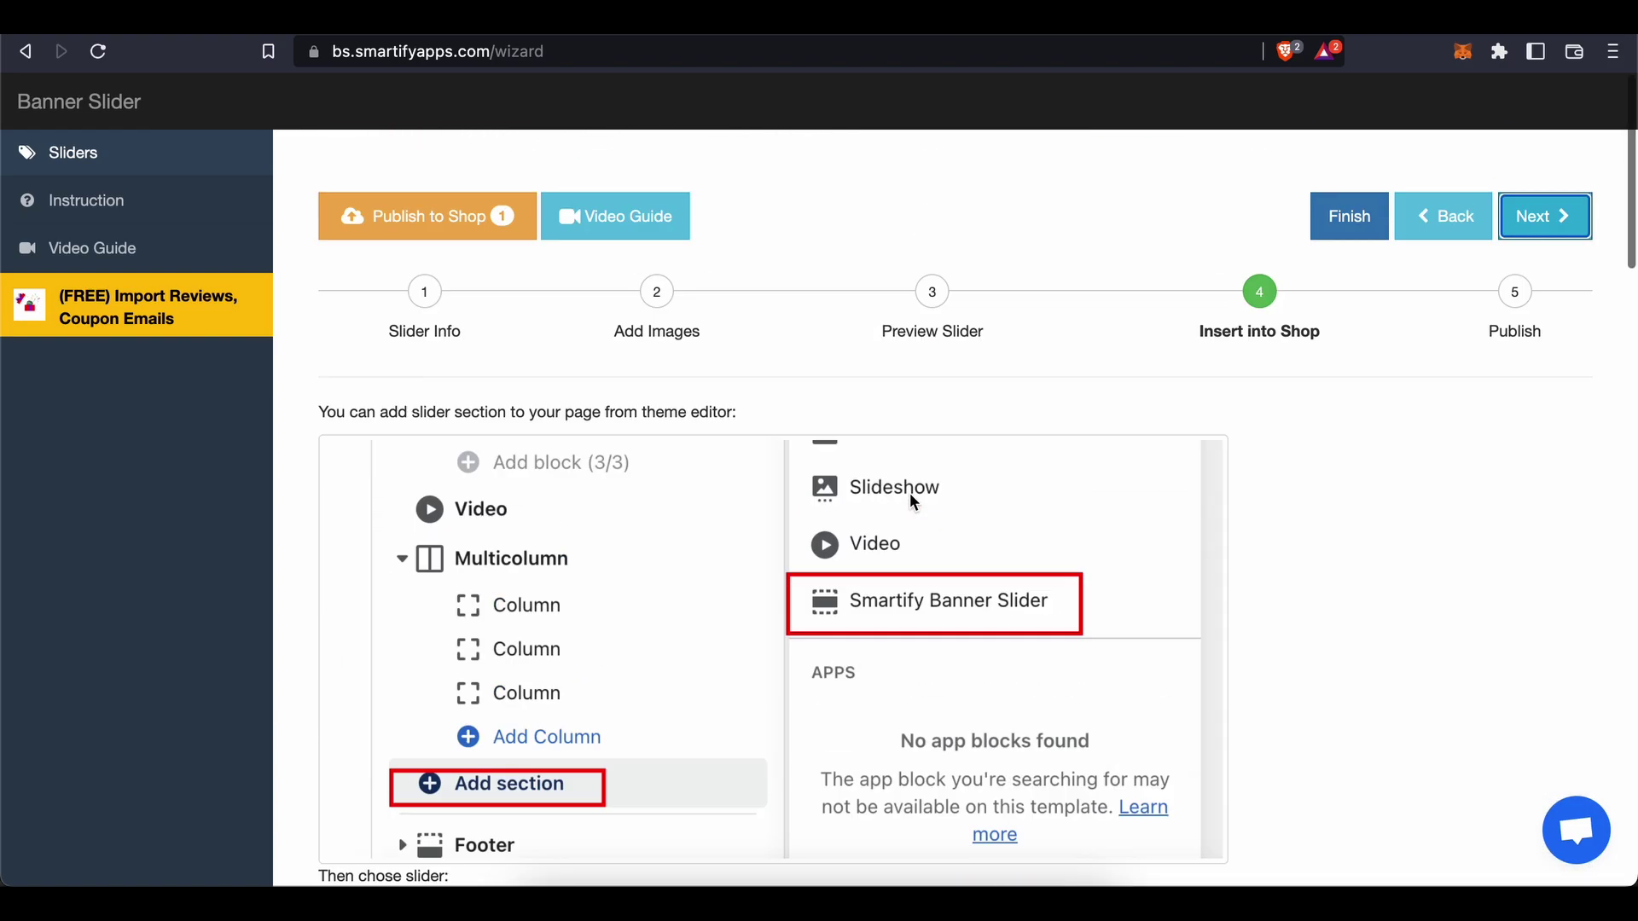
pyautogui.scroll(-15, 917, 512)
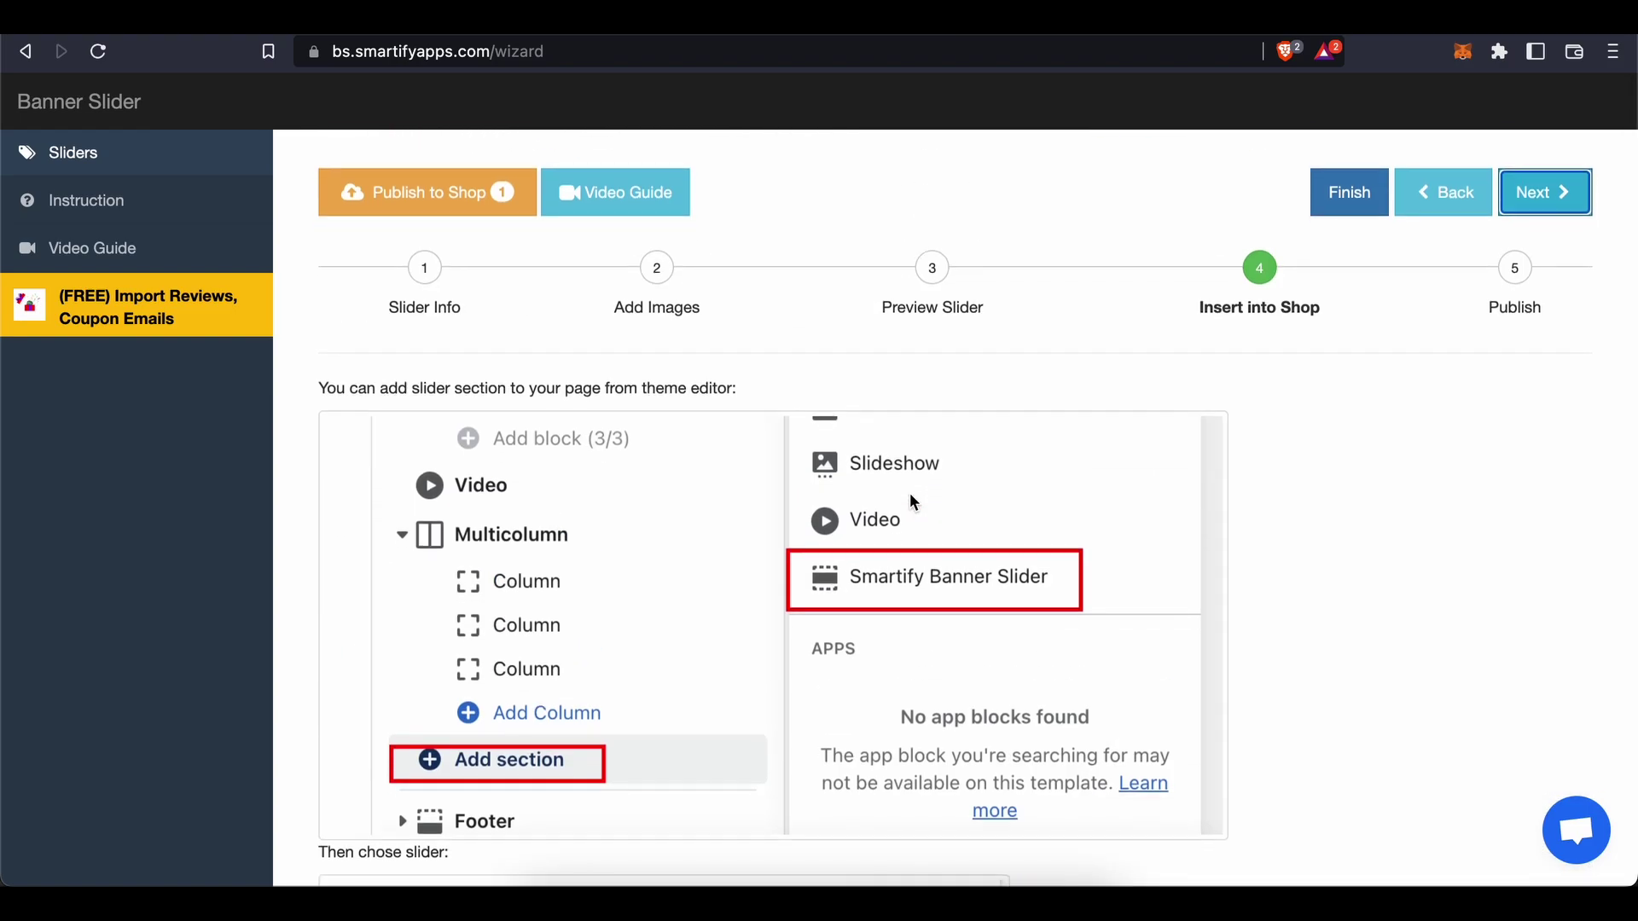
pyautogui.scroll(-12, 920, 519)
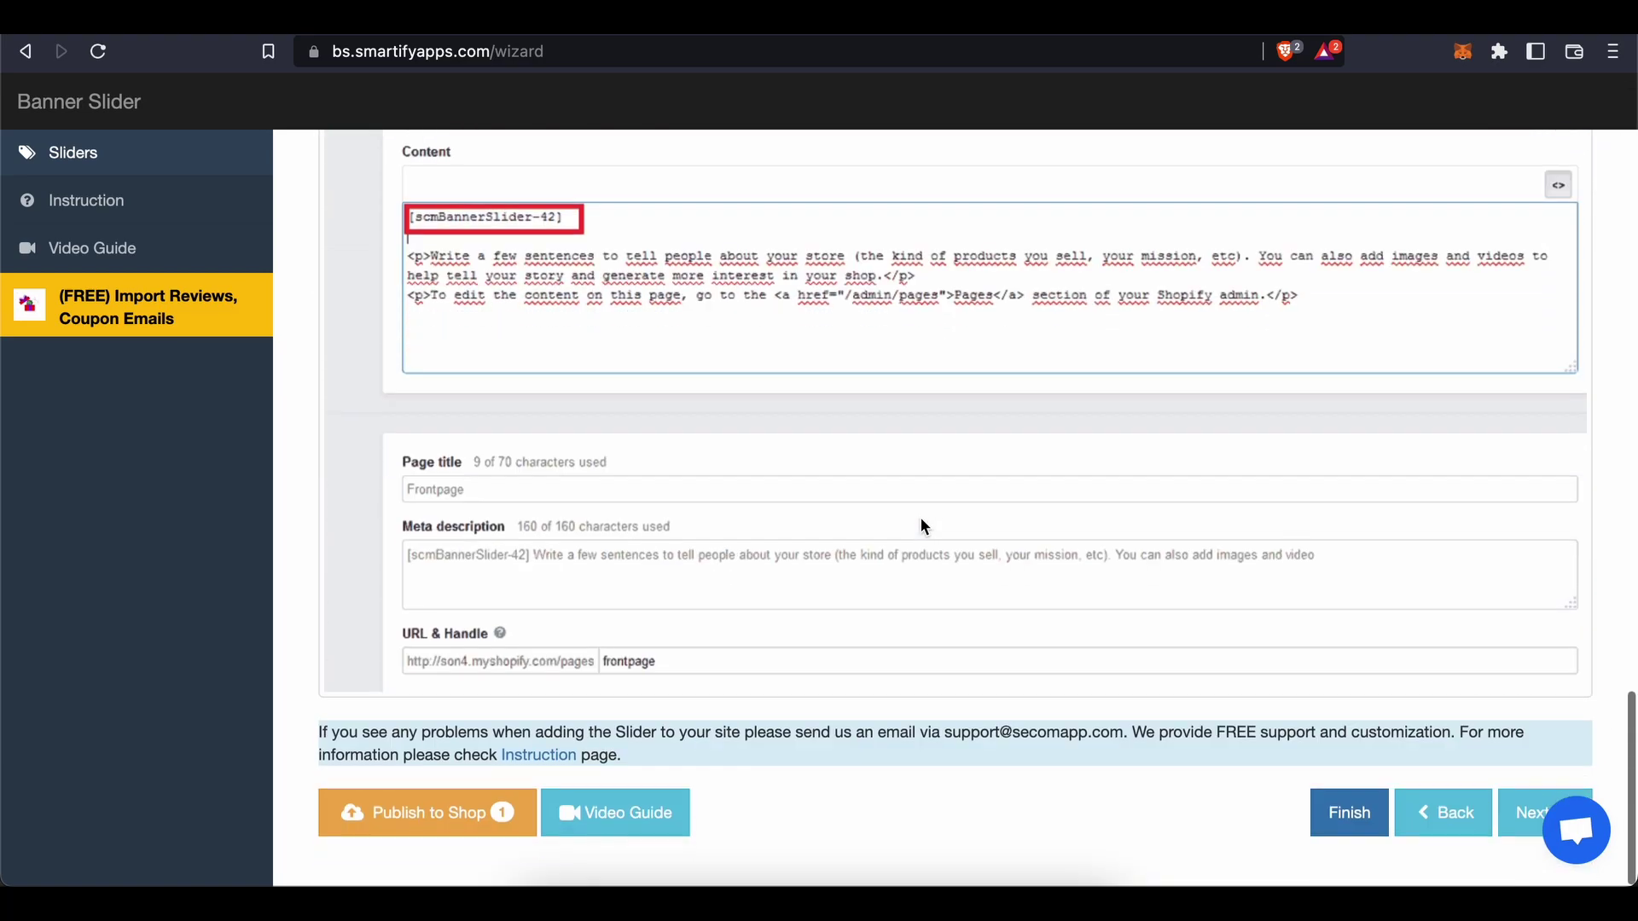
pyautogui.scroll(2, 919, 517)
pyautogui.scroll(10, 921, 520)
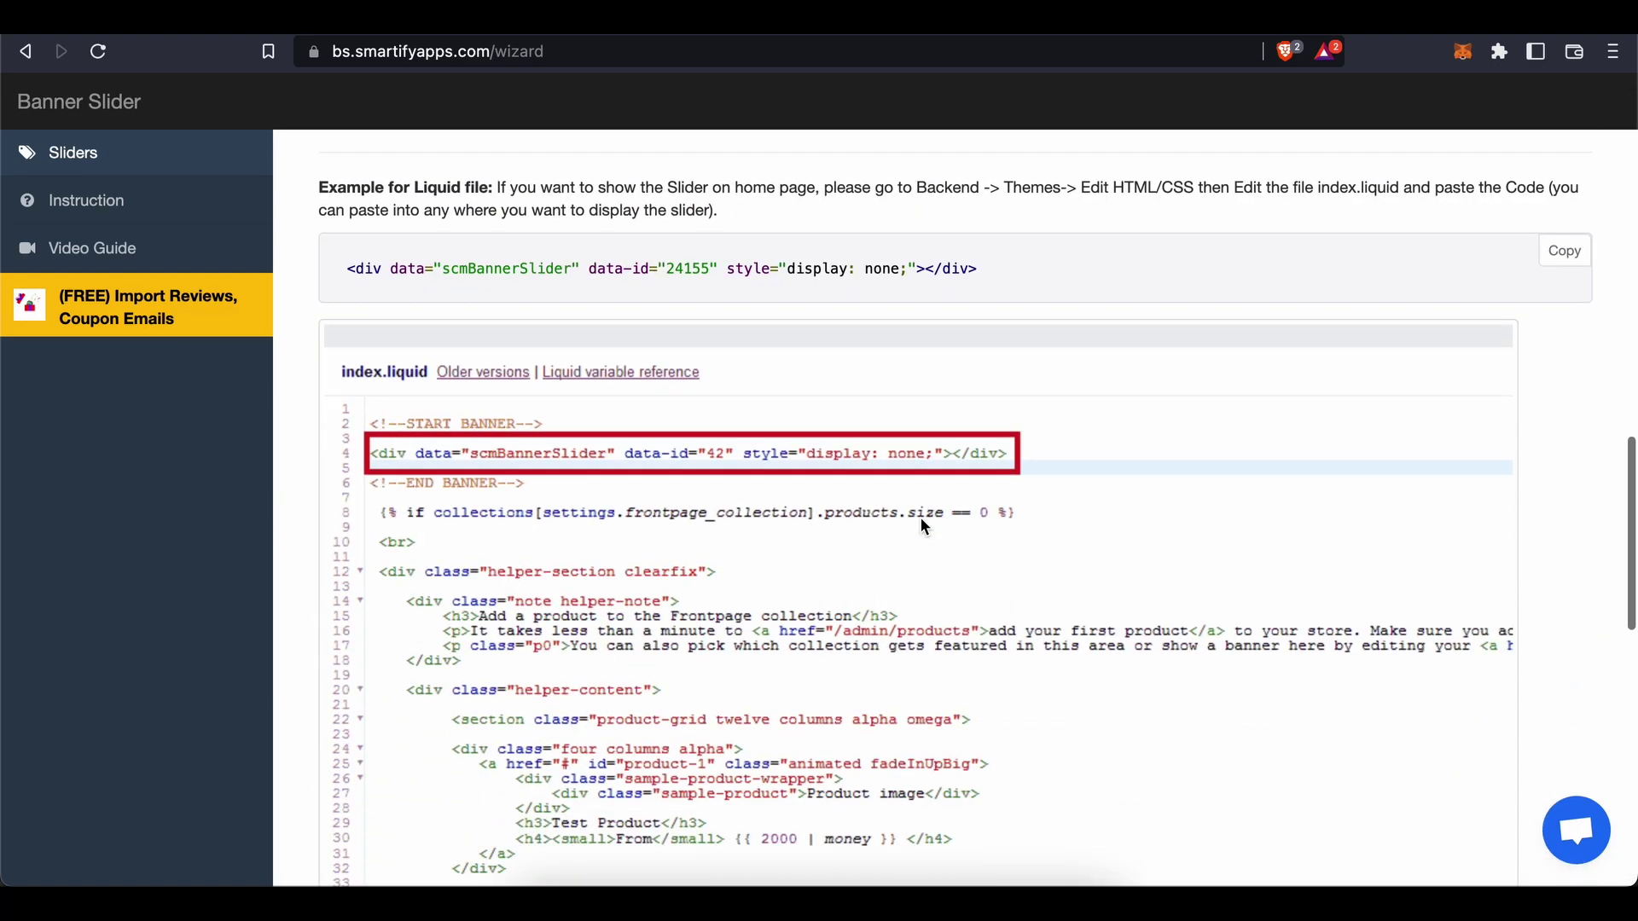
pyautogui.scroll(12, 924, 526)
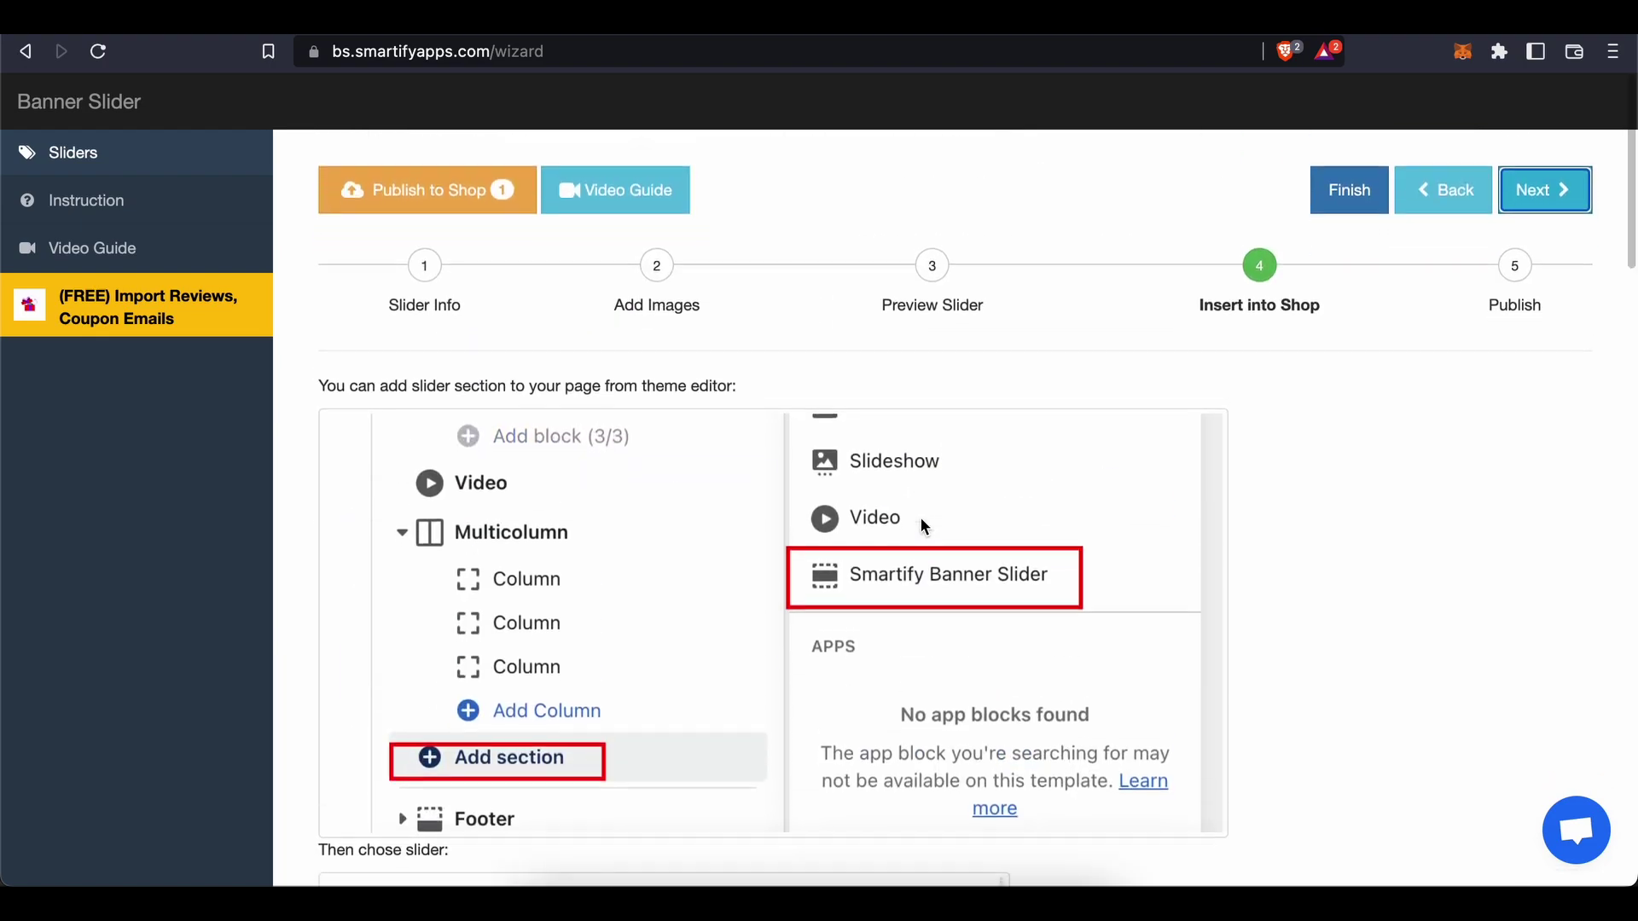
pyautogui.scroll(-10, 924, 526)
pyautogui.scroll(-5, 924, 527)
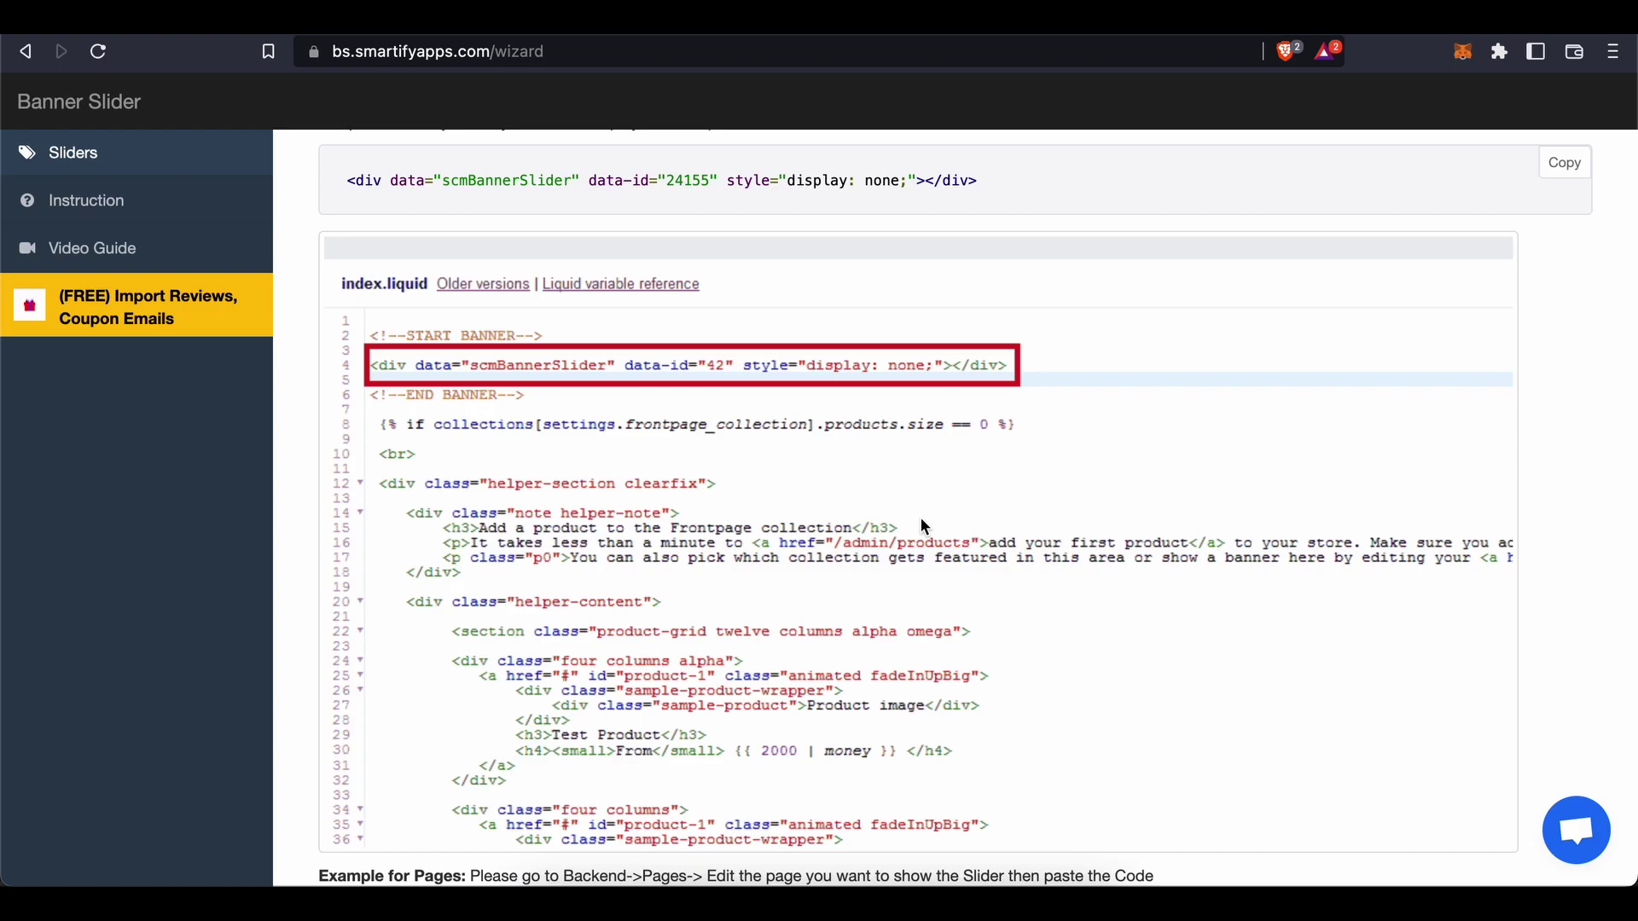
pyautogui.scroll(-1, 932, 514)
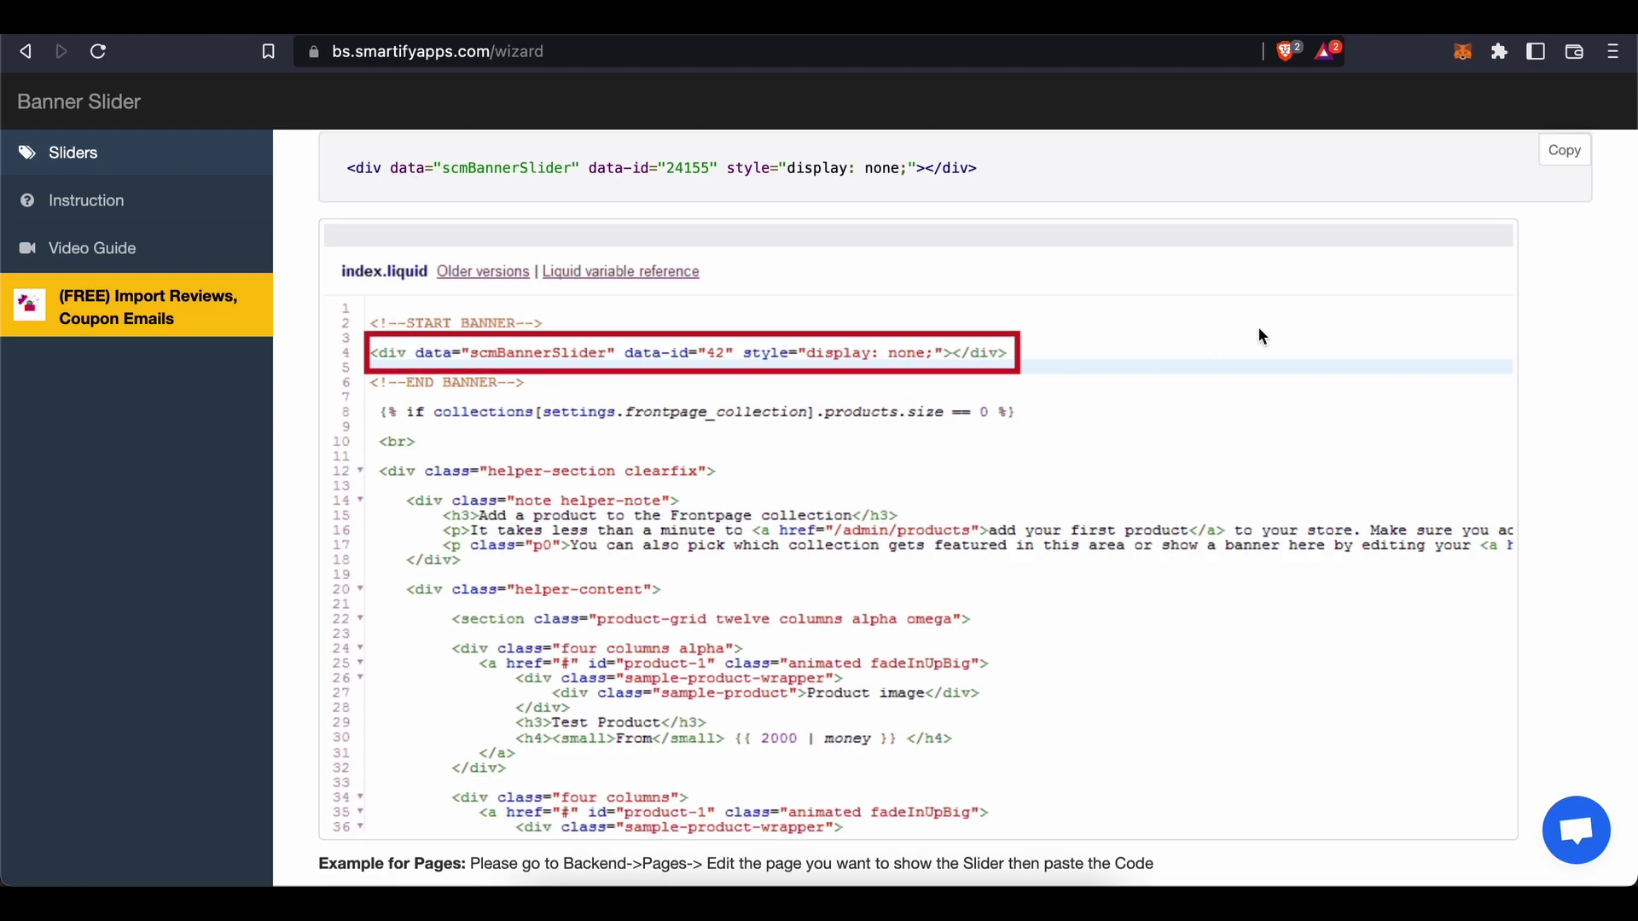
pyautogui.scroll(15, 1257, 326)
pyautogui.click(1538, 198)
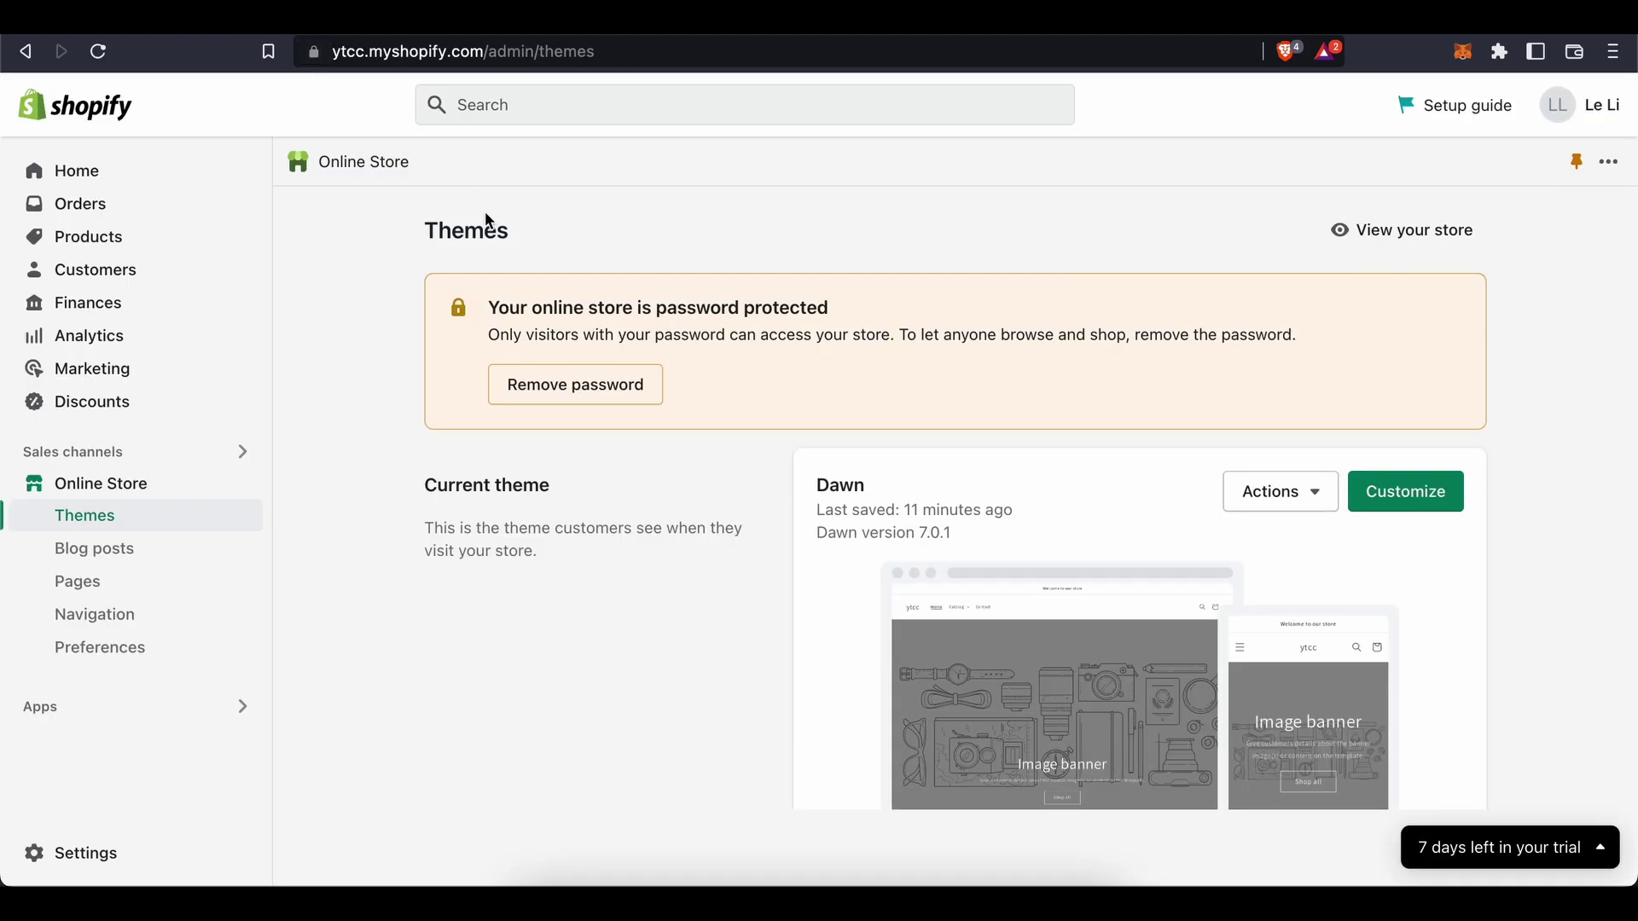
# Look over the current theme and the theme library on the Themes page of the Shopify admin.
pyautogui.scroll(-1, 566, 410)
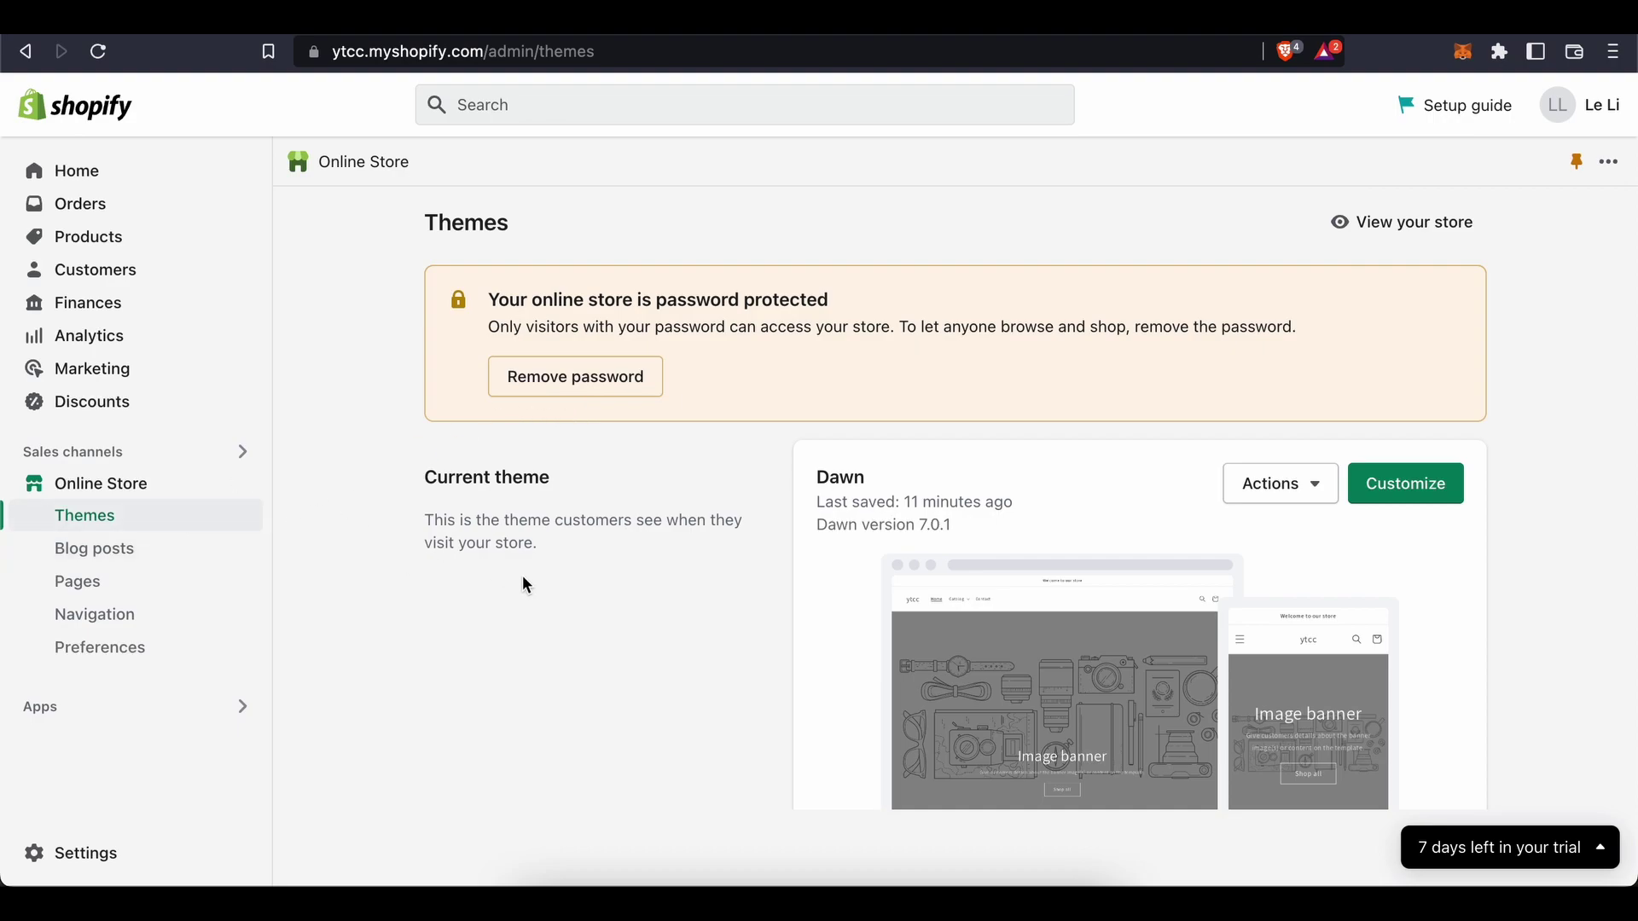
pyautogui.scroll(-2, 529, 580)
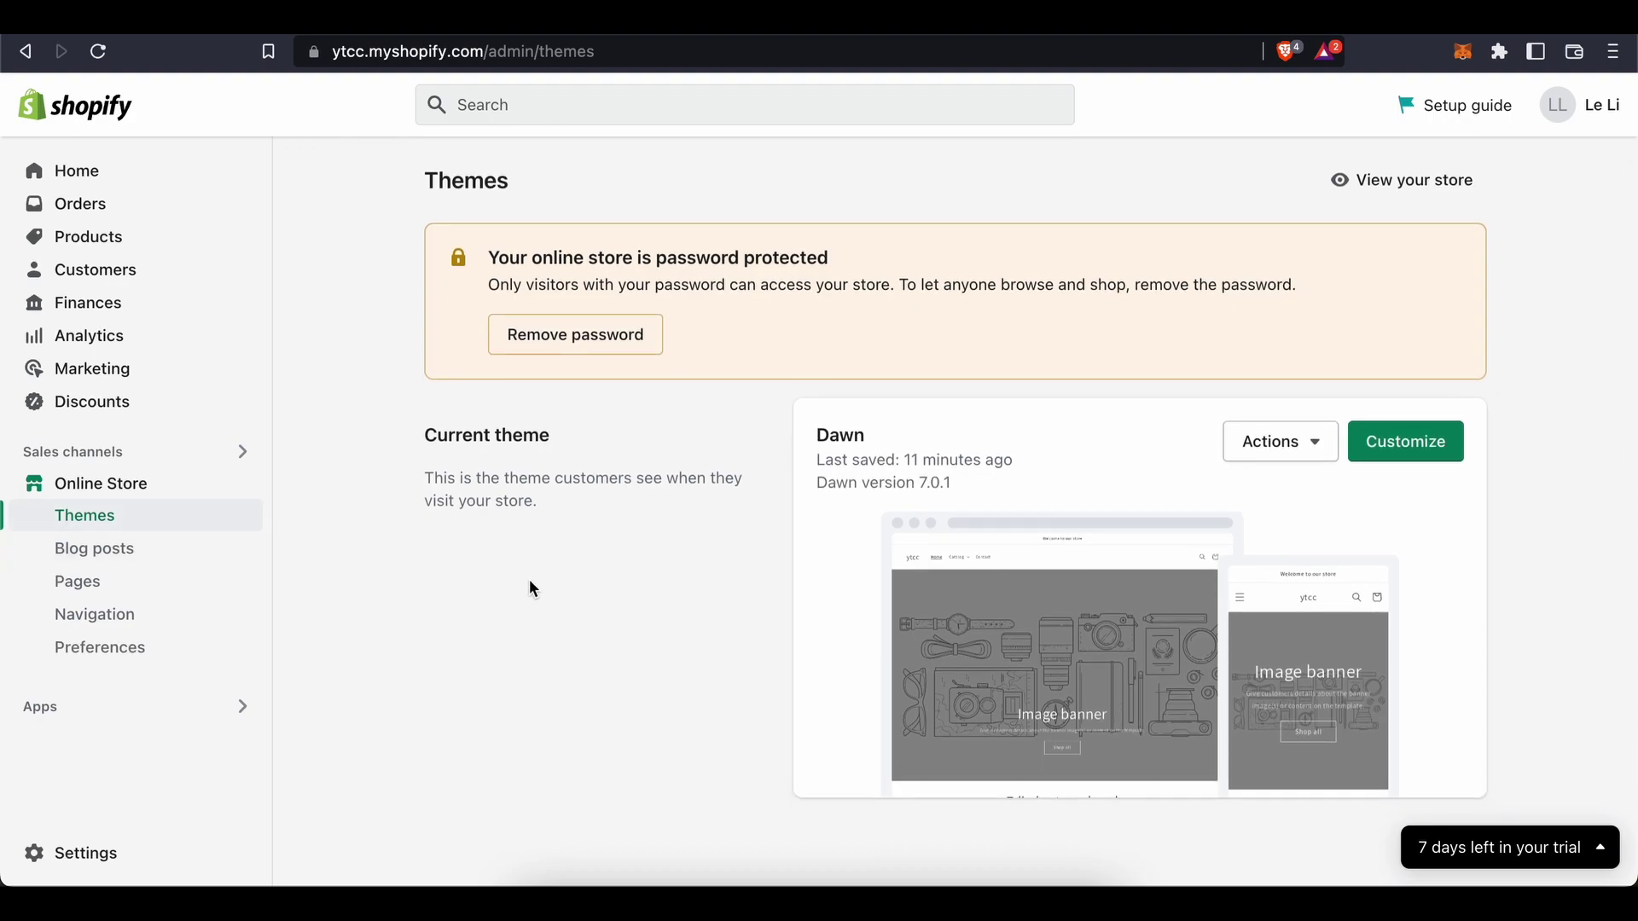
pyautogui.scroll(-5, 529, 589)
pyautogui.scroll(-3, 530, 589)
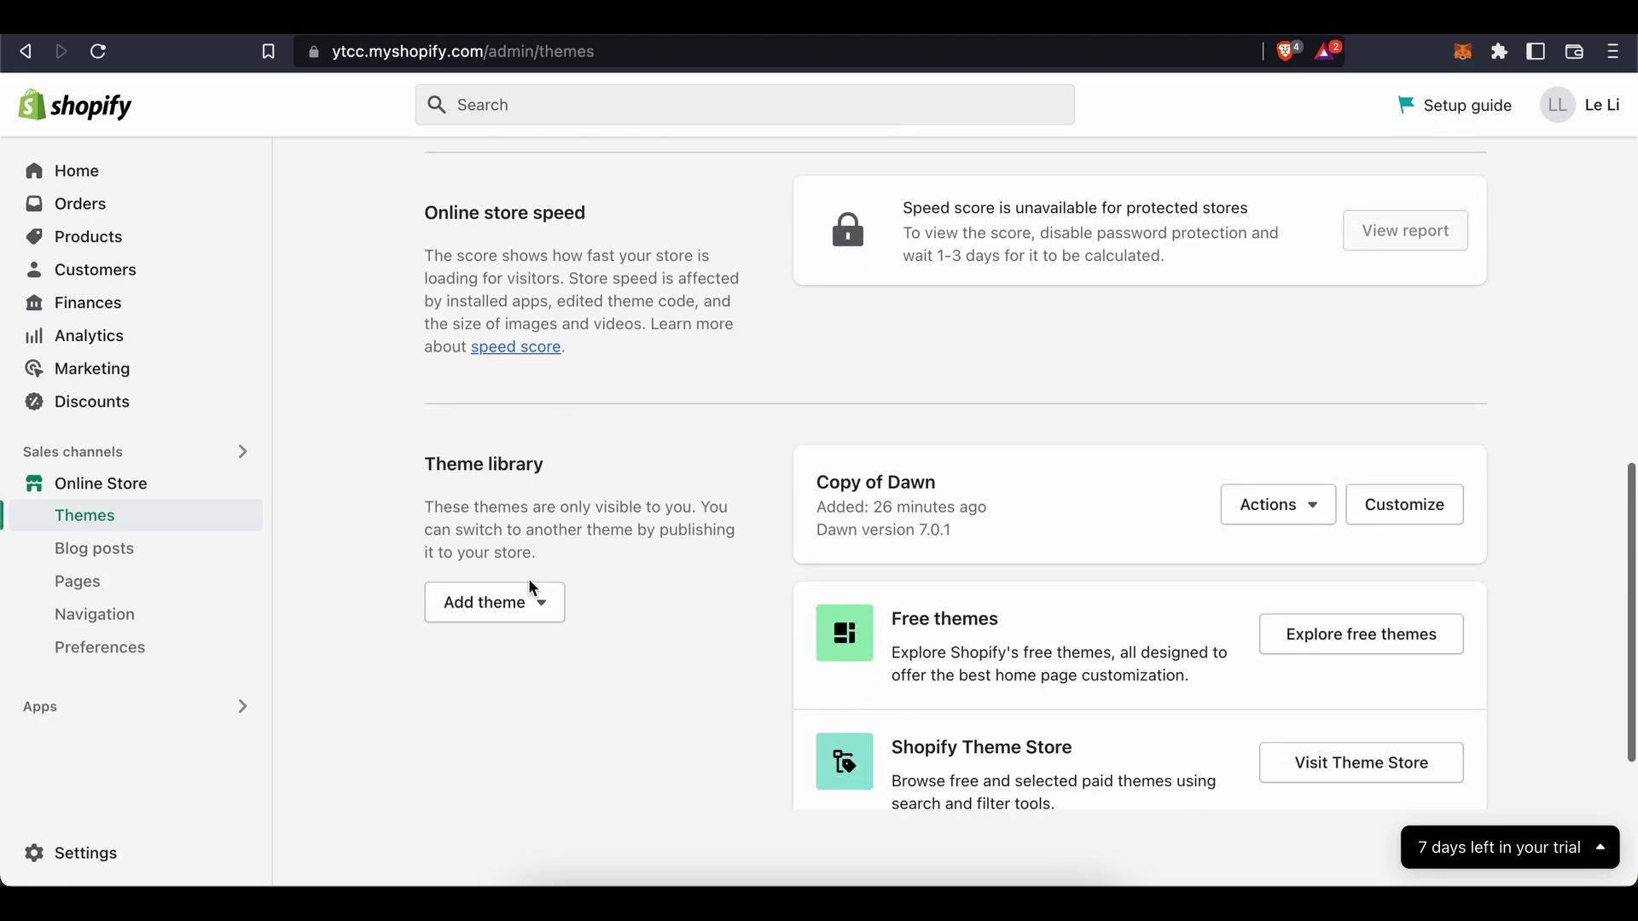
pyautogui.scroll(-1, 533, 589)
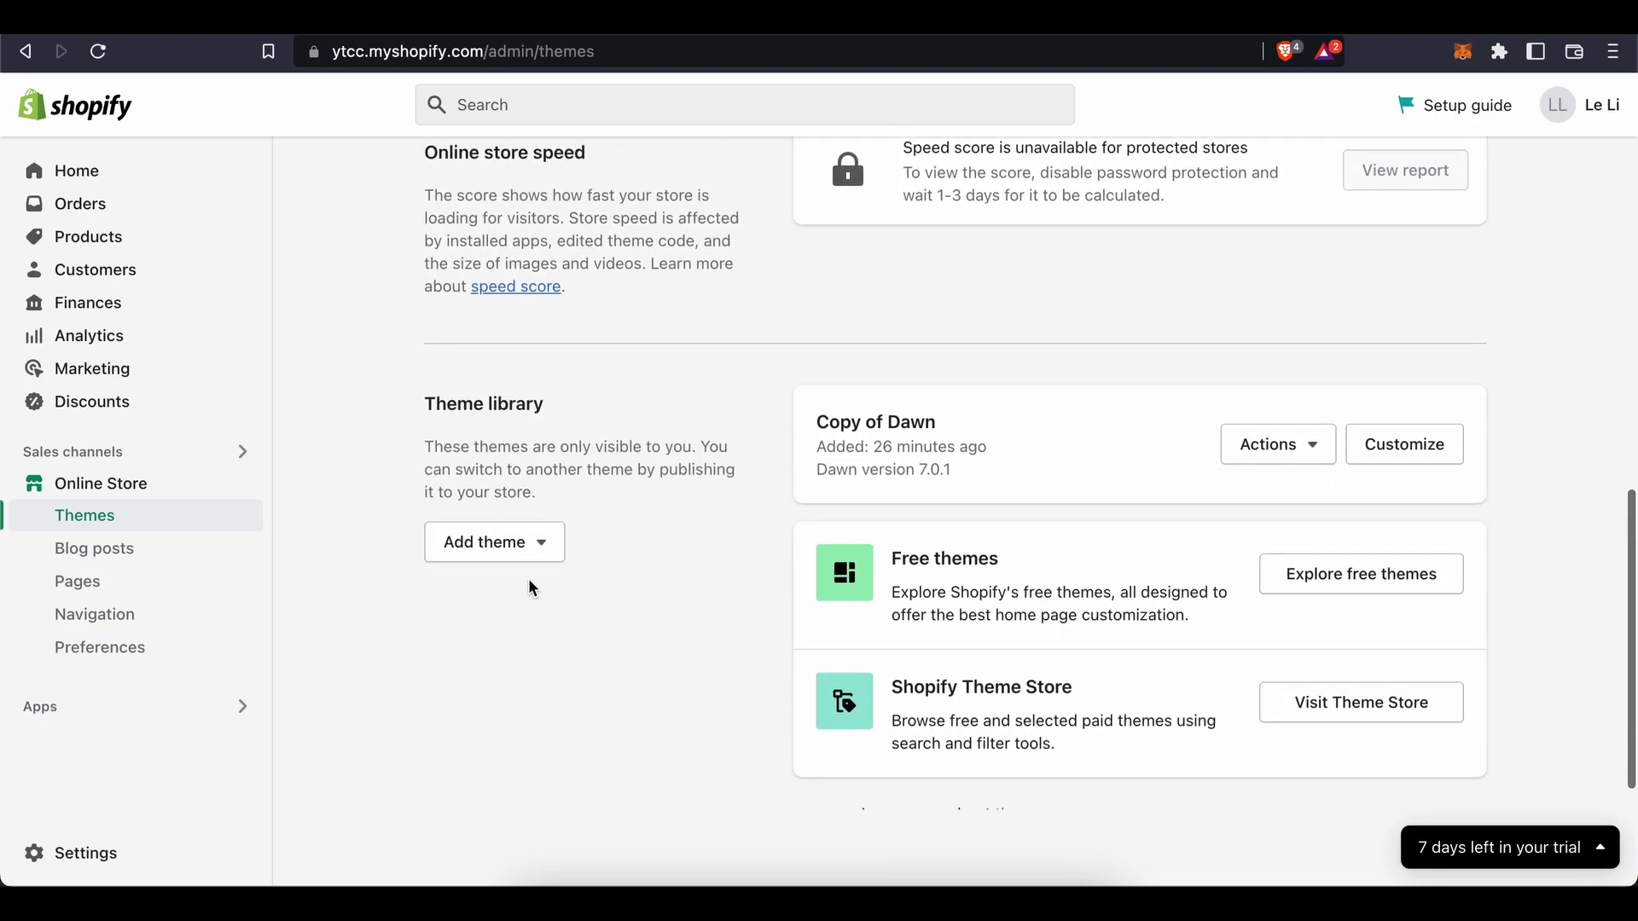
pyautogui.scroll(10, 530, 587)
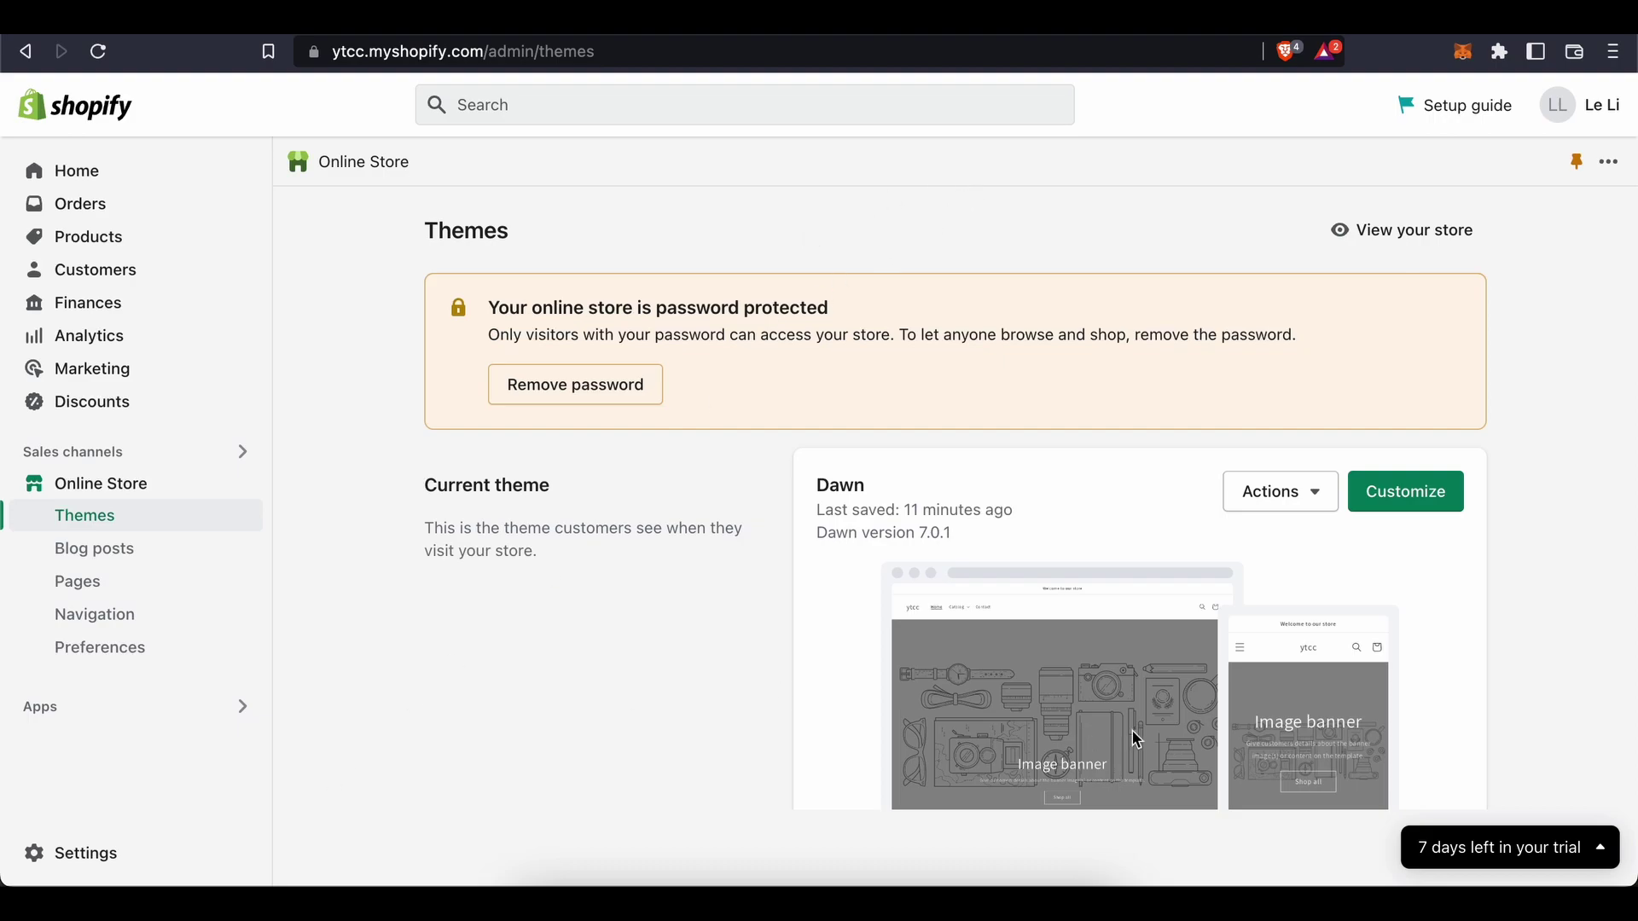
# Open the plan selection from the trial notice and compare the yearly Basic Shopify, Shopify and Advanced Shopify plans.
pyautogui.click(1564, 848)
pyautogui.click(1480, 827)
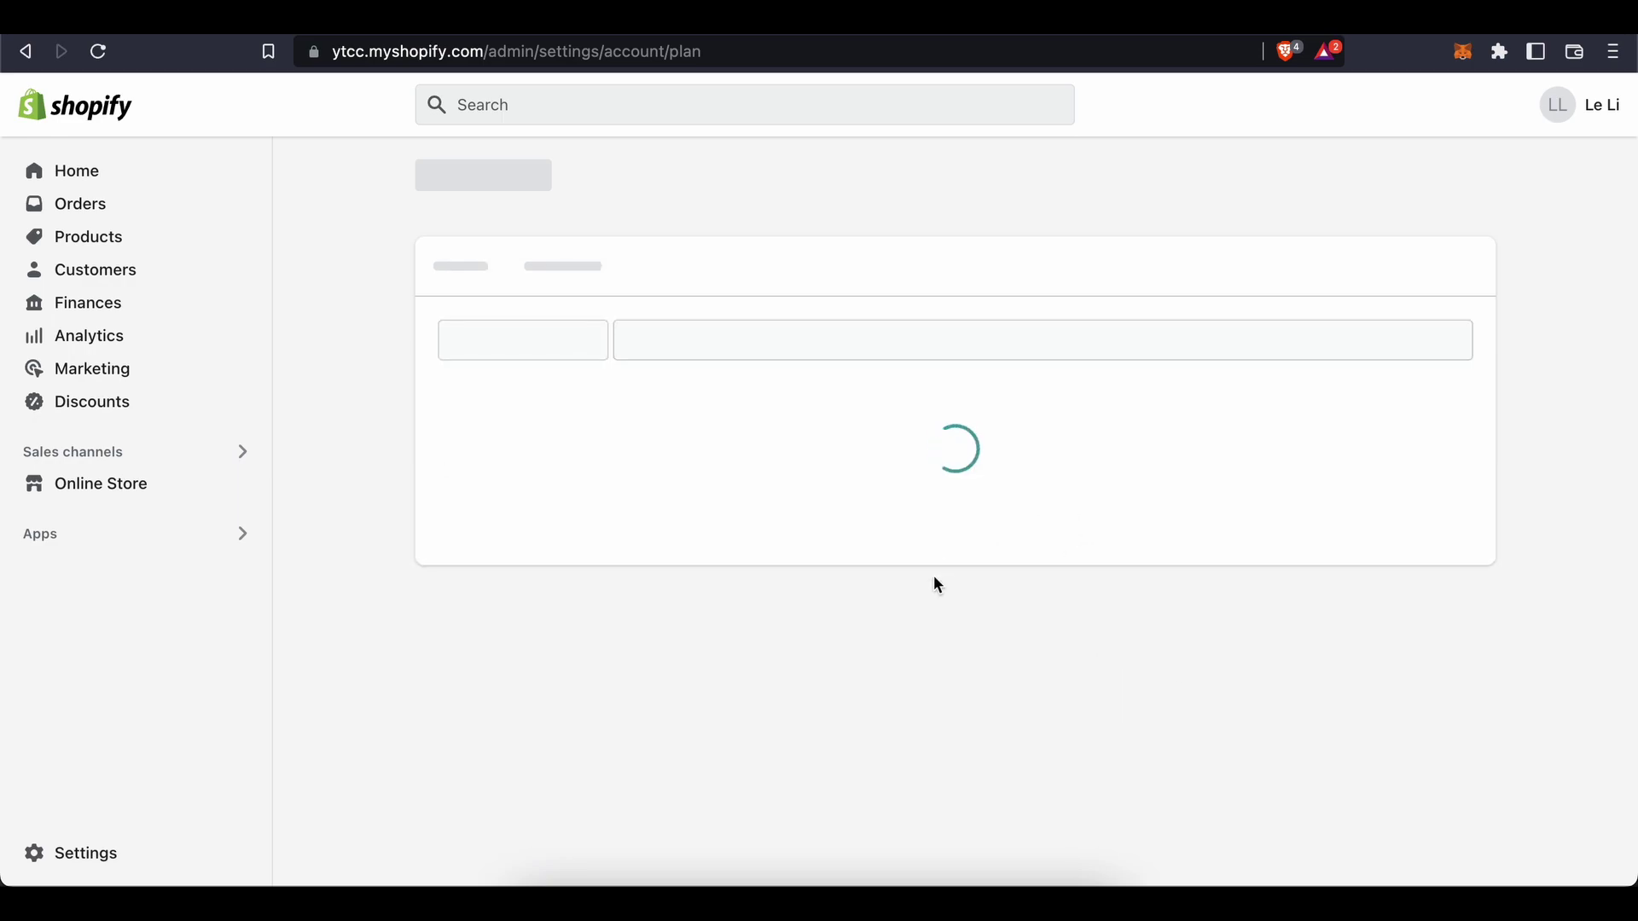
pyautogui.scroll(-2, 955, 540)
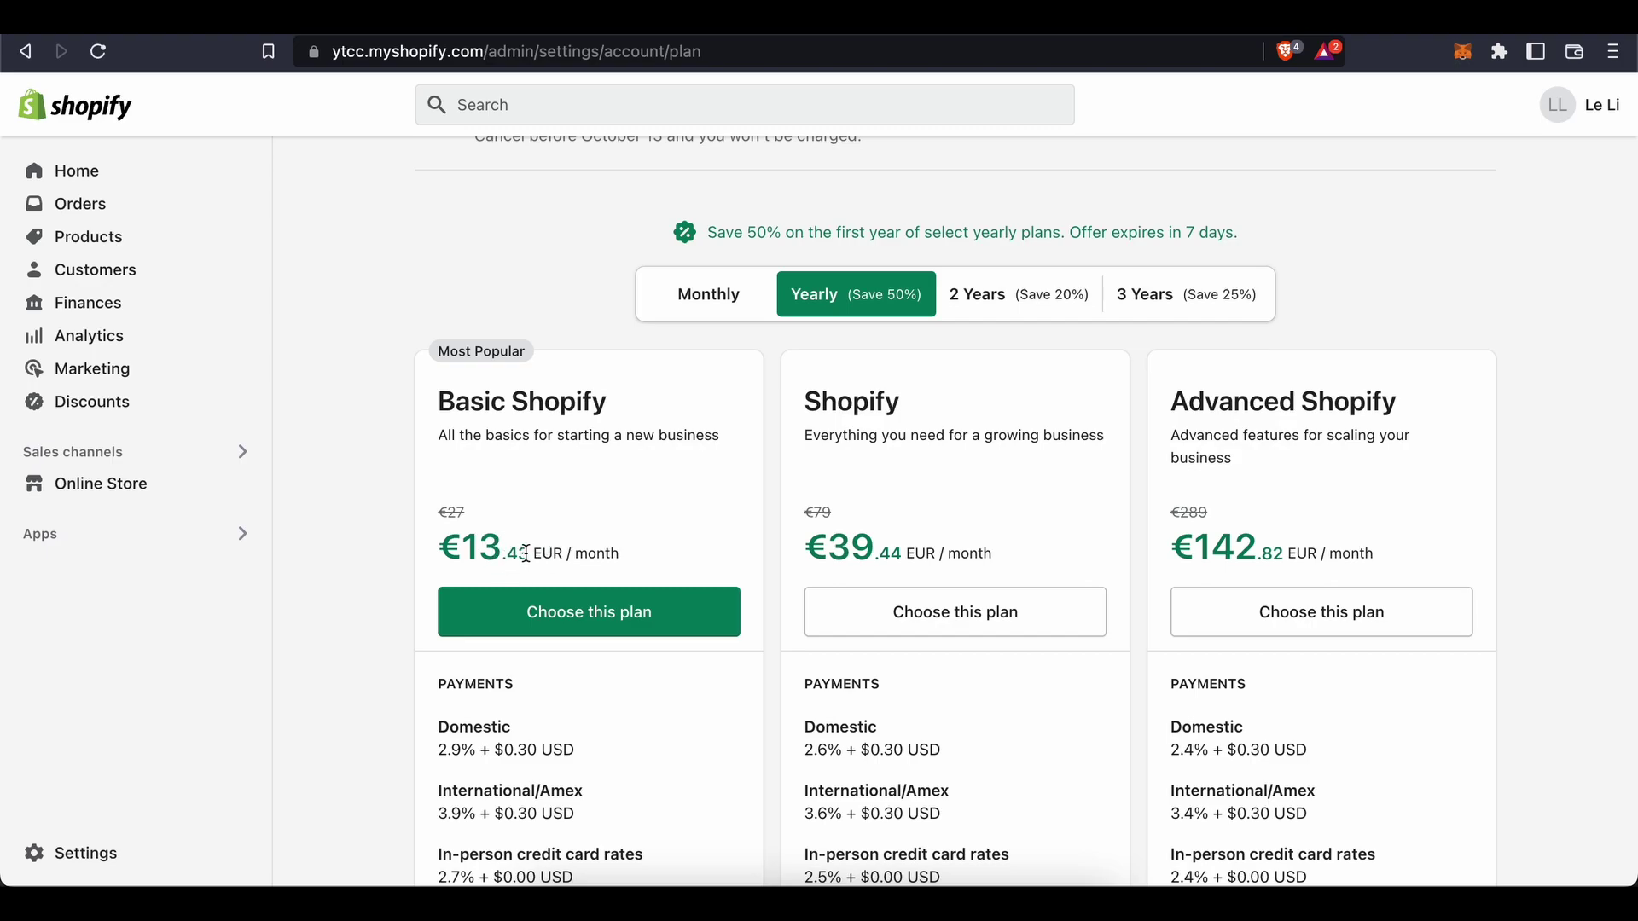
pyautogui.scroll(-1, 707, 519)
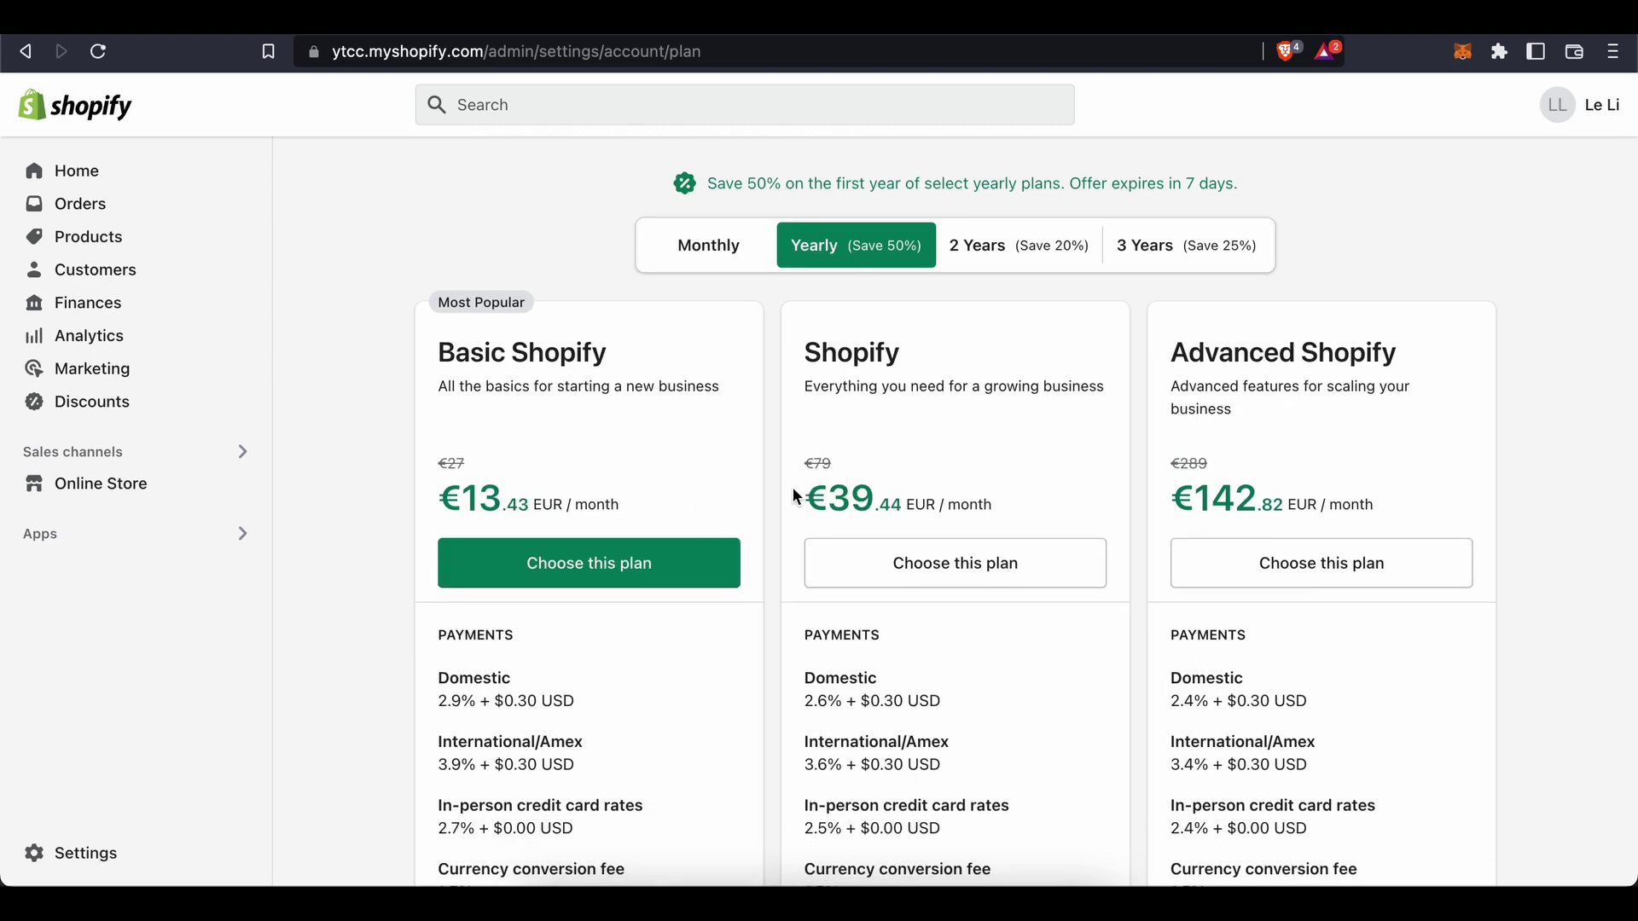
pyautogui.scroll(-1, 945, 529)
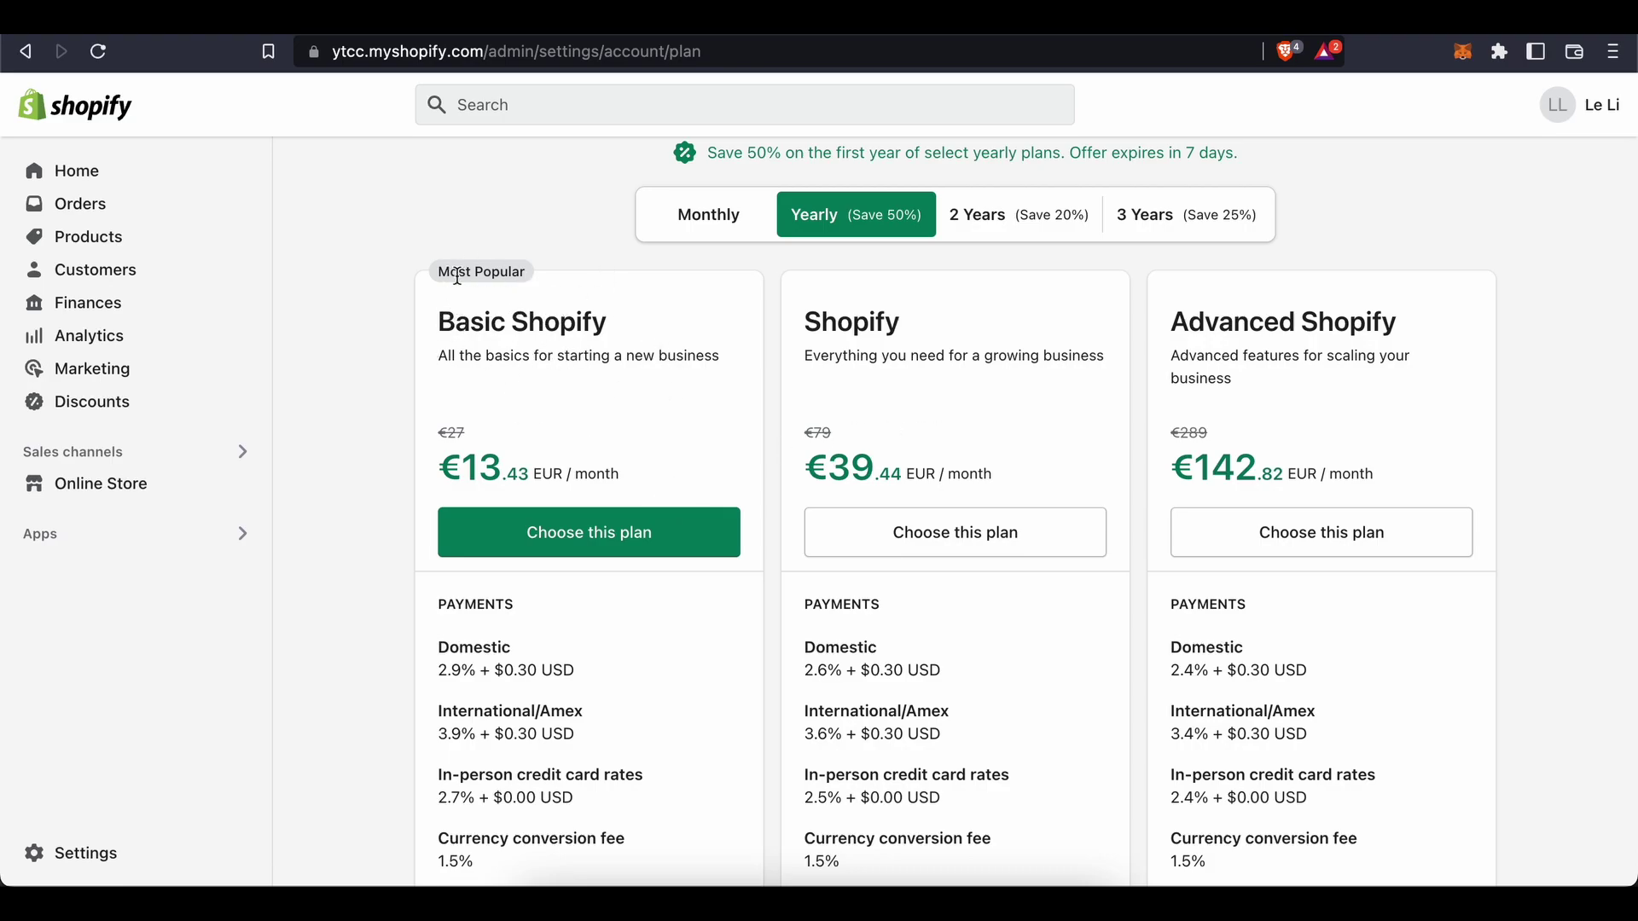
pyautogui.scroll(2, 559, 303)
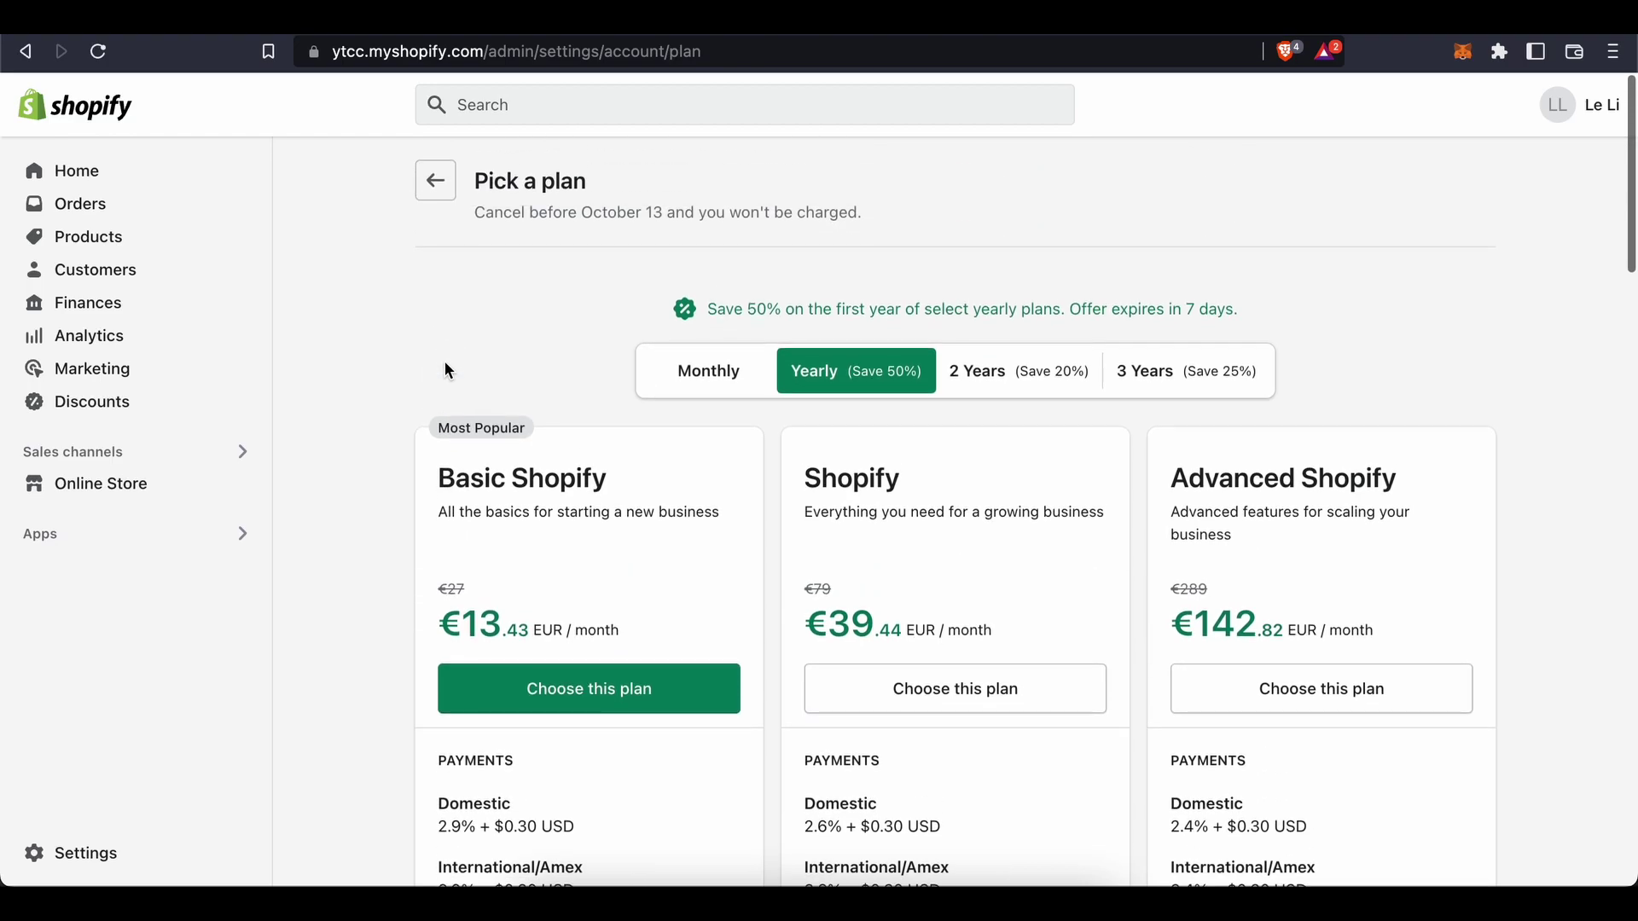